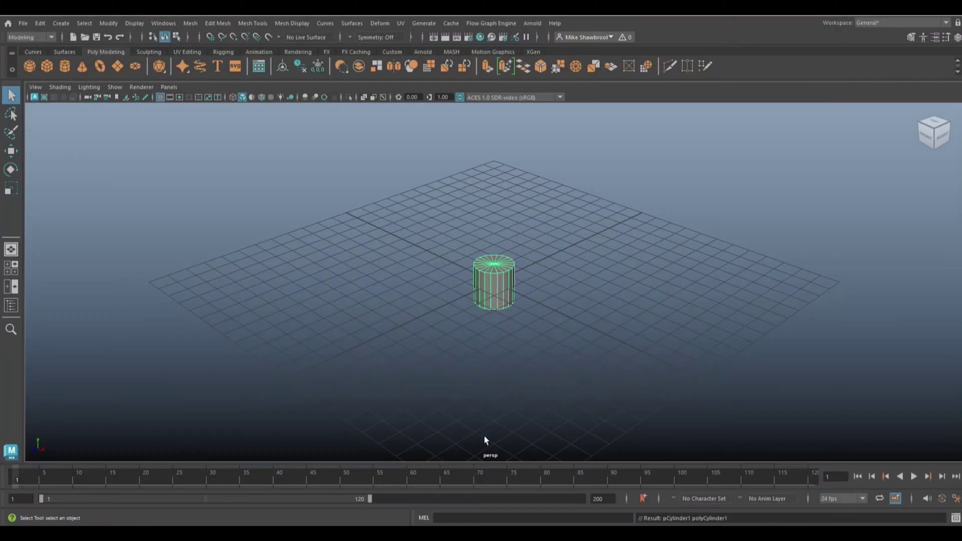
Step: Set polyCylinder1's Subdivisions Axis to 60
key("ctrl+a")
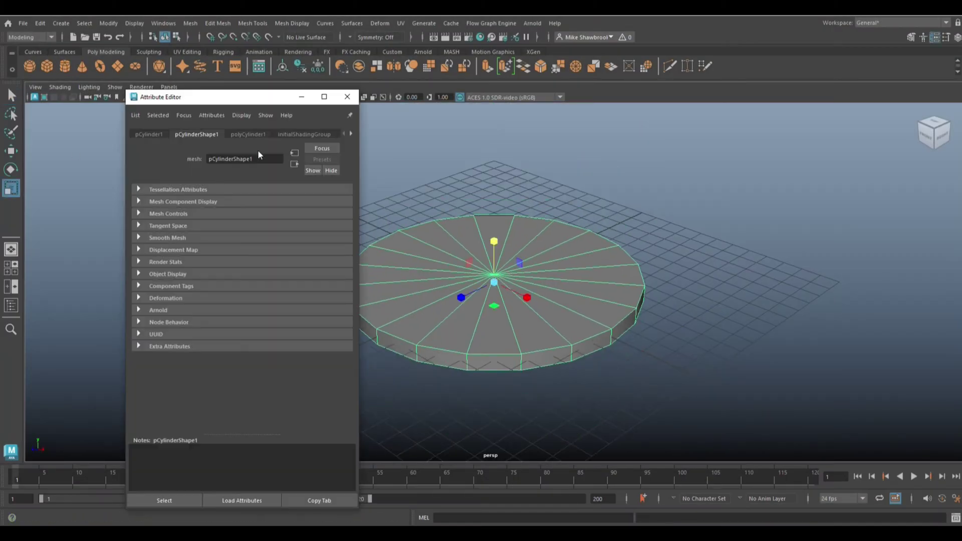
left_click(248, 134)
double_click(225, 238)
type("60")
key("Return")
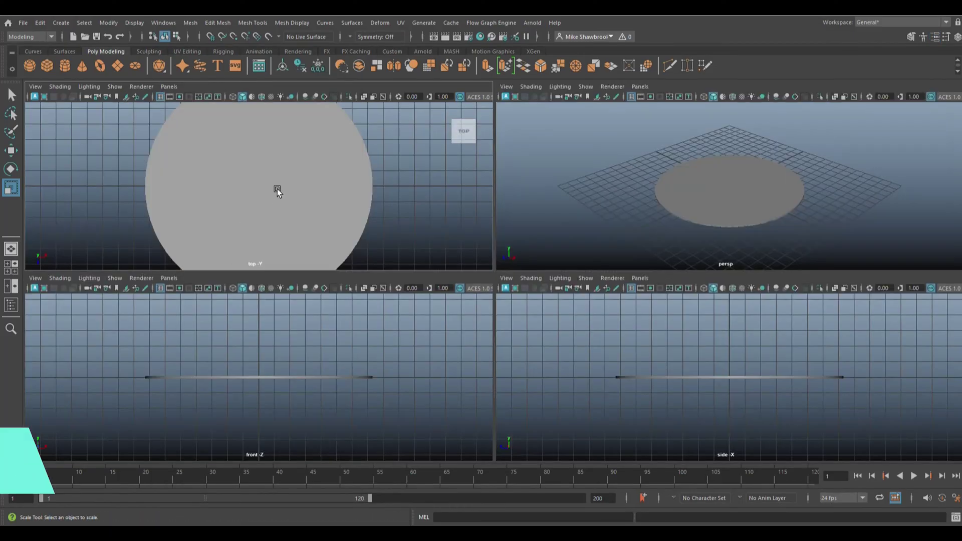
Step: Create a cube, scale it into a thin flat plank across the disc, and isolate it
key("space")
left_click(506, 328)
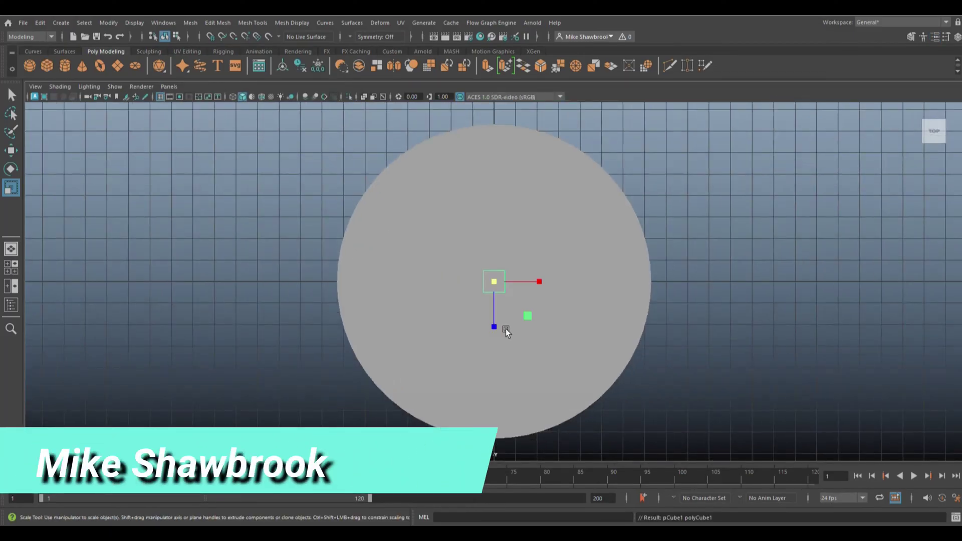
key("4")
left_click_drag(487, 332, 508, 287)
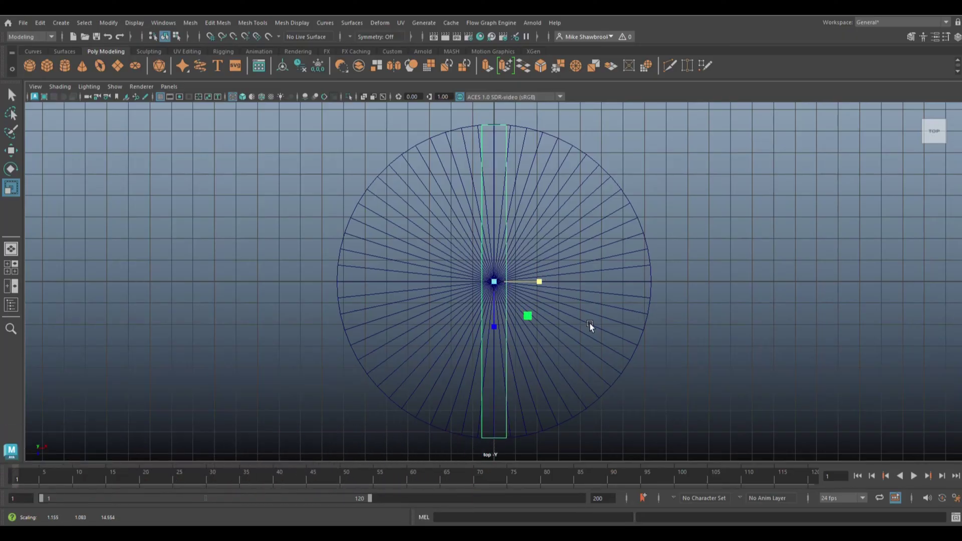
key("space")
key("space")
mouse_move(545, 319)
left_mouse_down("alt")
mouse_move(500, 245)
mouse_move(494, 278)
left_mouse_up("alt")
key("ctrl+1")
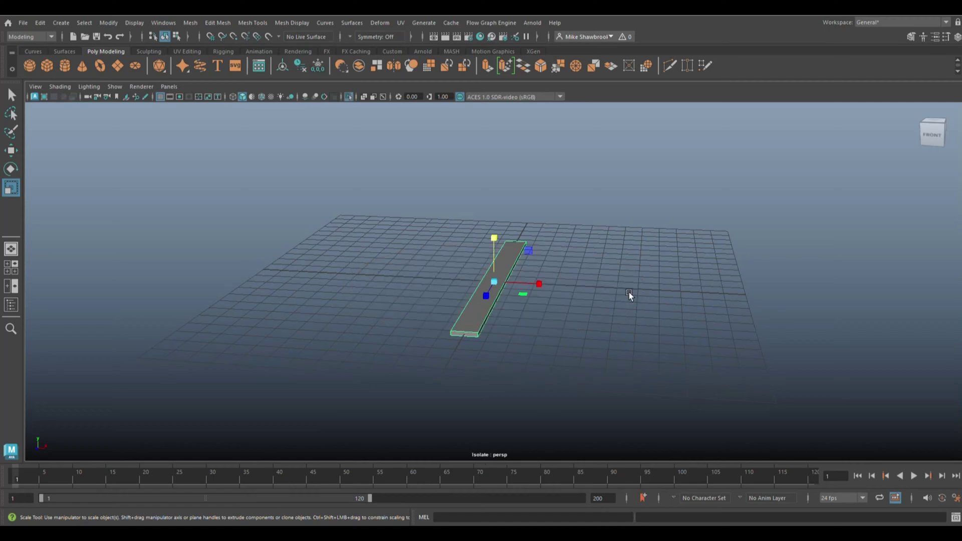
mouse_move(629, 293)
left_mouse_down("alt")
mouse_move(535, 221)
mouse_move(447, 292)
mouse_move(599, 374)
left_mouse_up("alt")
left_click(448, 292)
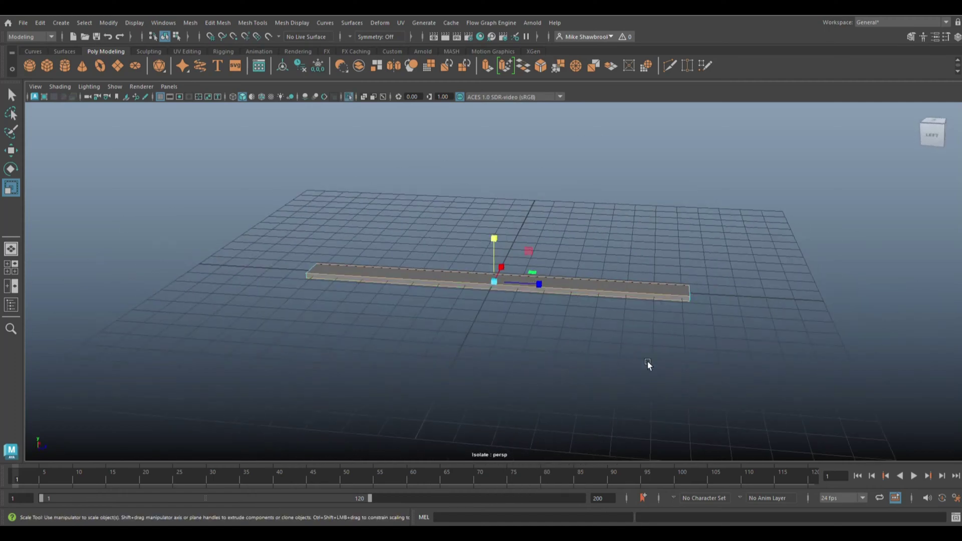
Step: Bevel the plank's edges and reselect the bevelled strip
key("ctrl+b")
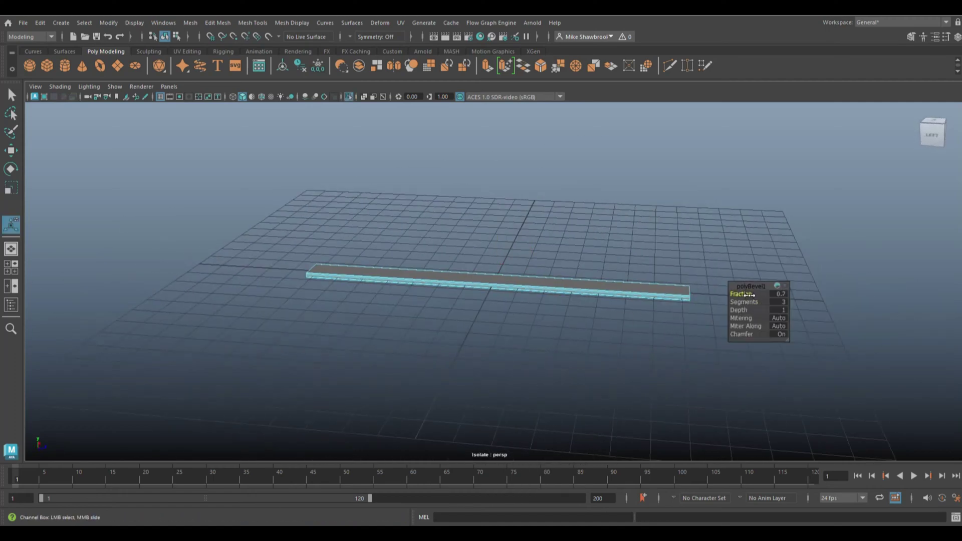
scroll(609, 326, "up", 3)
key("q")
left_click(756, 290)
left_click_drag(778, 374, 354, 360, "alt")
left_click(253, 23)
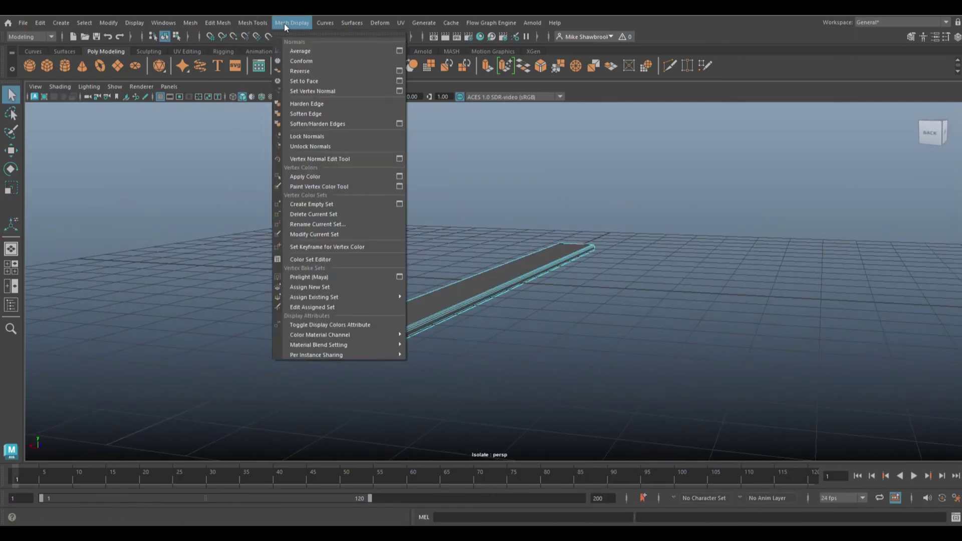
left_click(235, 129)
Step: Duplicate the plank into a row of evenly spaced parallel strips in top view
left_click_drag(443, 397, 407, 397, "alt")
scroll(407, 397, "down", 5)
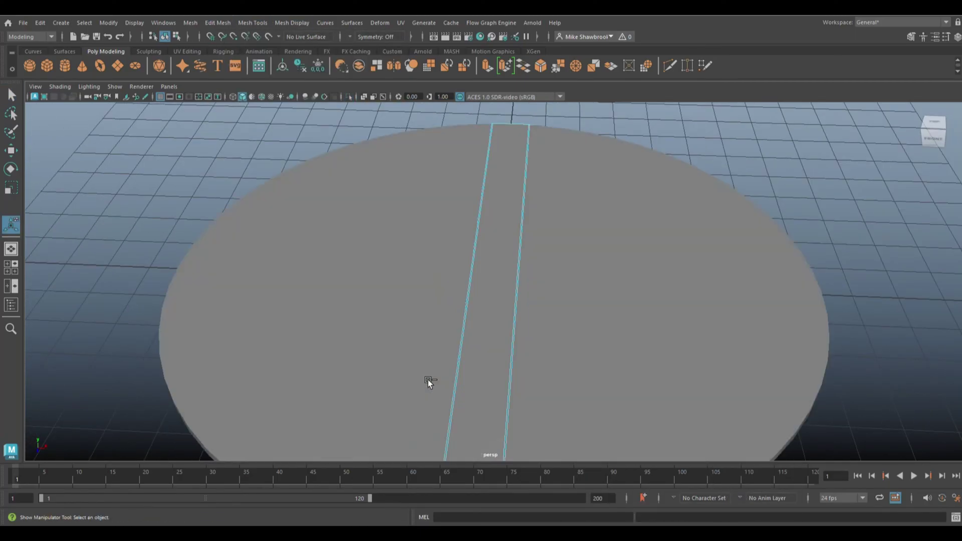
scroll(429, 382, "down", 3)
key("4")
key("q")
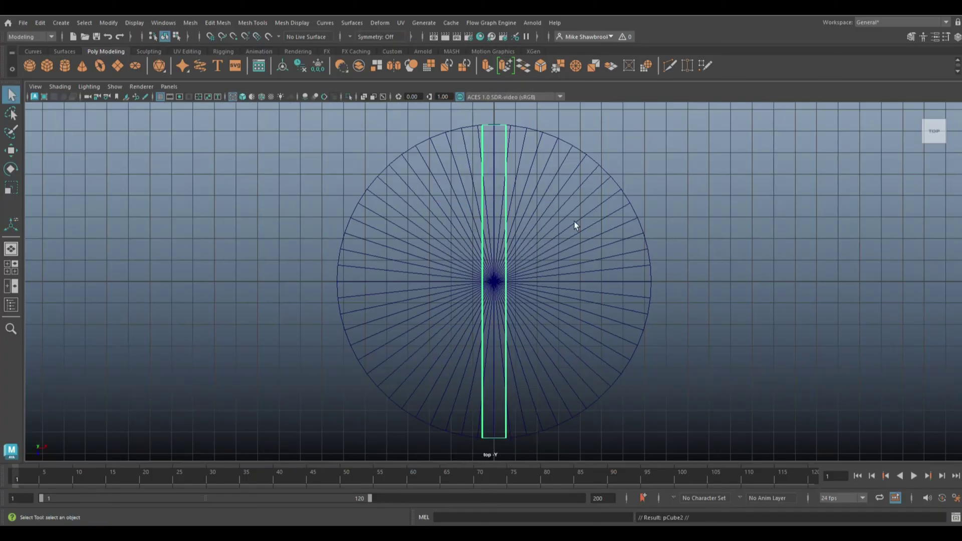
key("ctrl+d")
key("w")
left_click_drag(545, 283, 569, 291)
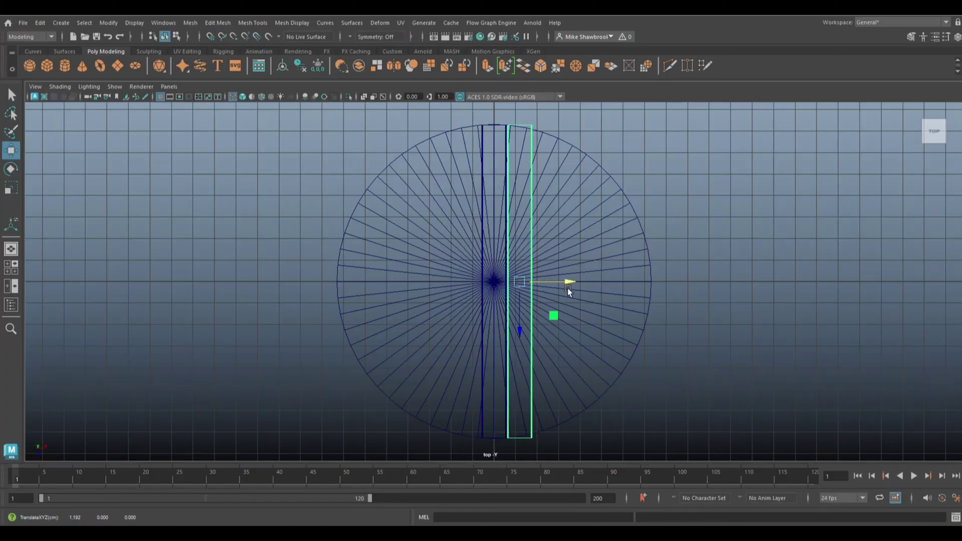
key("shift+d")
key("shift+d")
key("shift+d")
key("shift+d")
key("shift+d")
Step: Scale the middle vertices of the first strip copy slightly
left_click(533, 149)
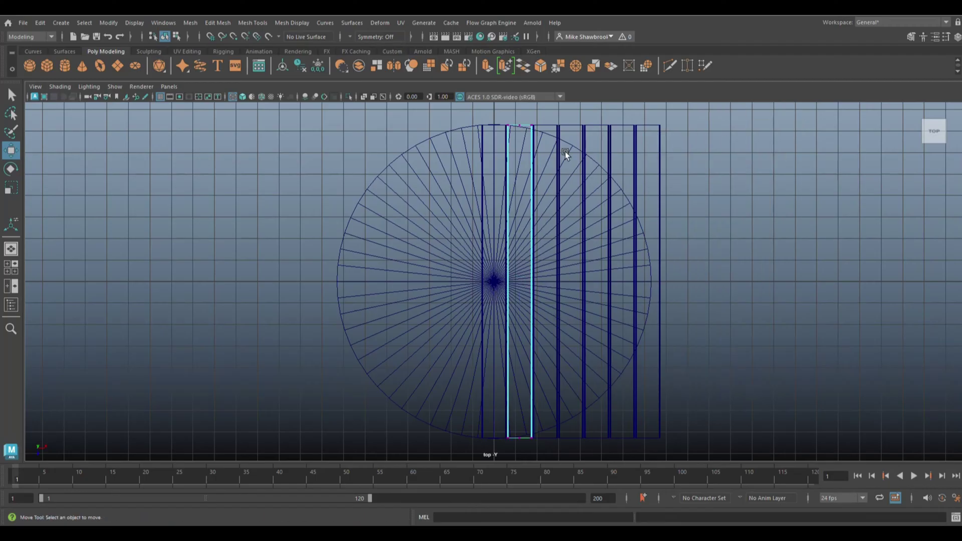
left_click_drag(518, 369, 518, 370)
key("r")
left_click_drag(519, 327, 519, 329)
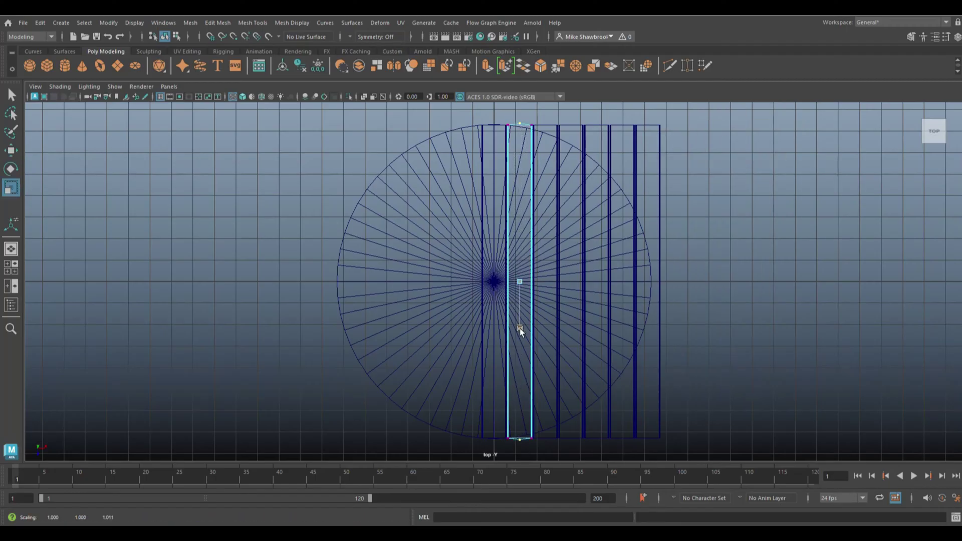
Step: Undo the vertex scaling and strip copies, returning to the shaded perspective view
key("ctrl+z")
key("ctrl+z")
key("ctrl+z")
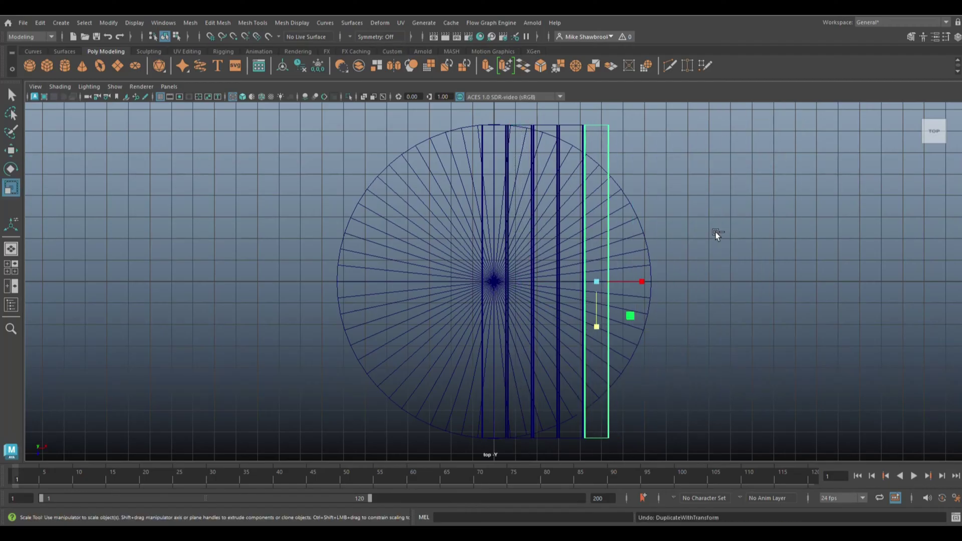
key("ctrl+z")
key("ctrl+z")
key("ctrl+z")
key("ctrl+z")
key("ctrl+z")
key("ctrl+z")
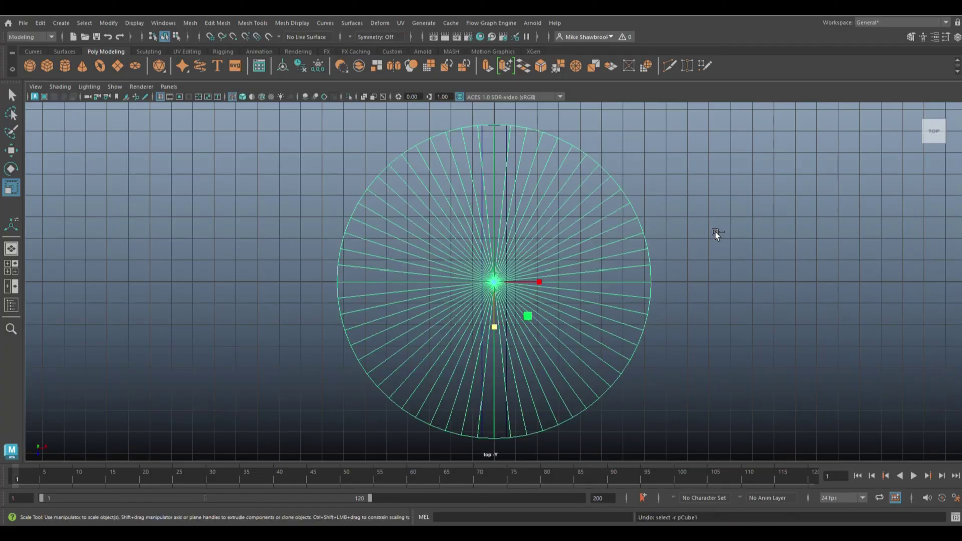
key("space")
key("space")
key("5")
Step: Lift the box above the disc and stretch it to span the full diameter
key("ctrl+z")
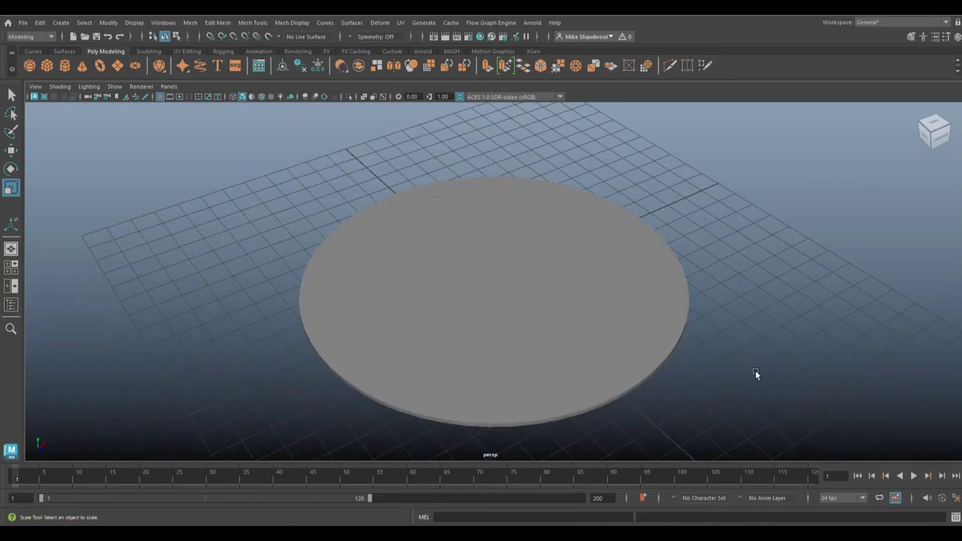
key("ctrl+z")
key("ctrl+z")
key("ctrl+z")
key("w")
left_click_drag(493, 233, 493, 169)
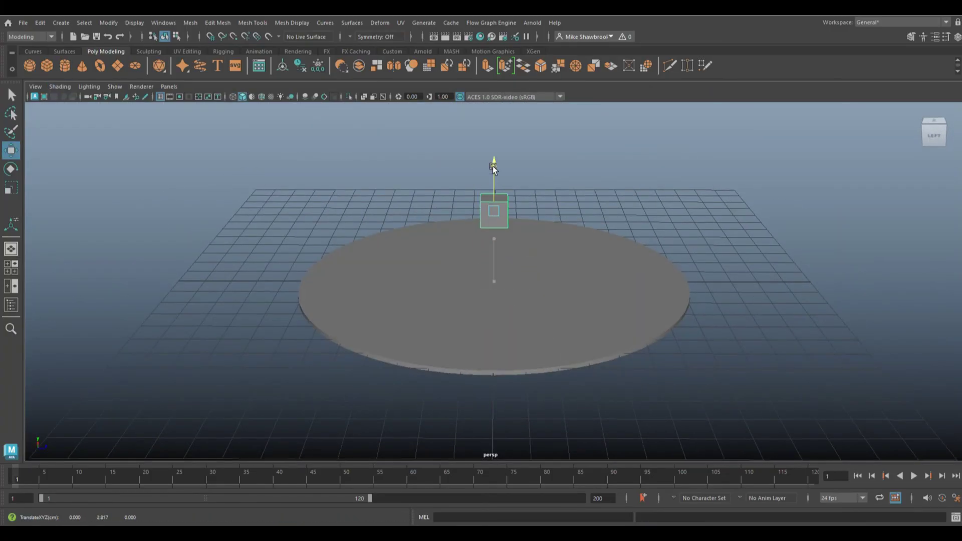
key("ctrl+z")
key("ctrl+z")
key("ctrl+z")
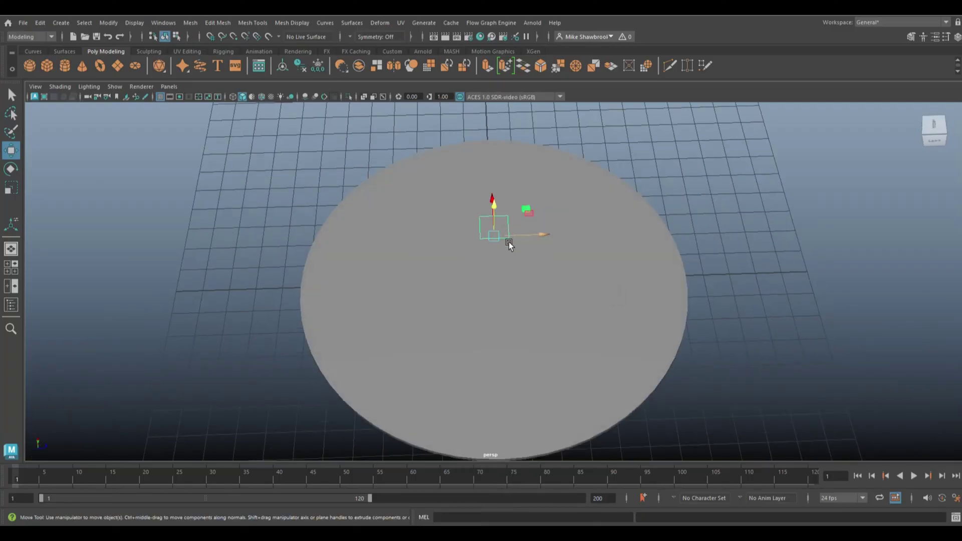
key("r")
left_click_drag(542, 246, 693, 243)
left_click_drag(545, 236, 539, 234)
Step: In top view, extrude the strip's end edge and scale it to narrow the plank
key("4")
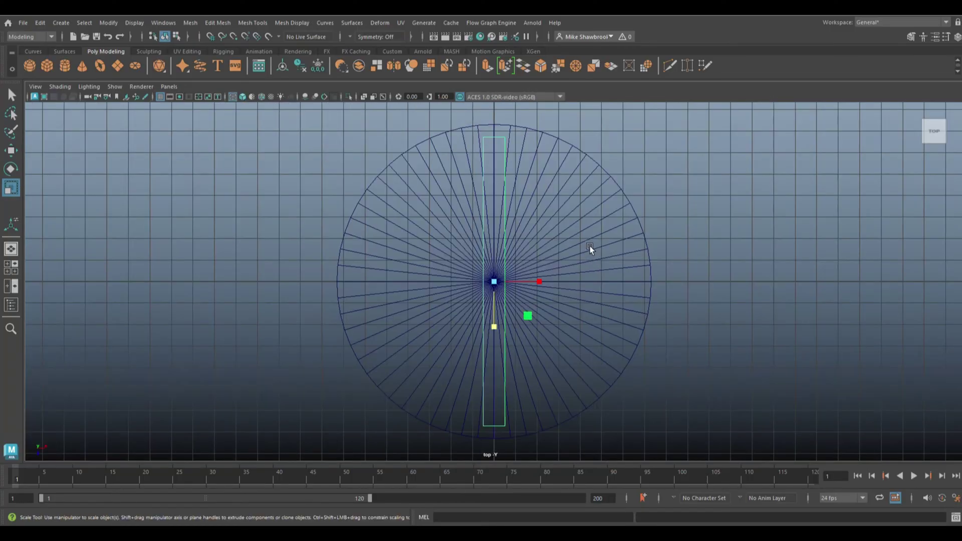
middle_click_drag(487, 355, 487, 295, "alt")
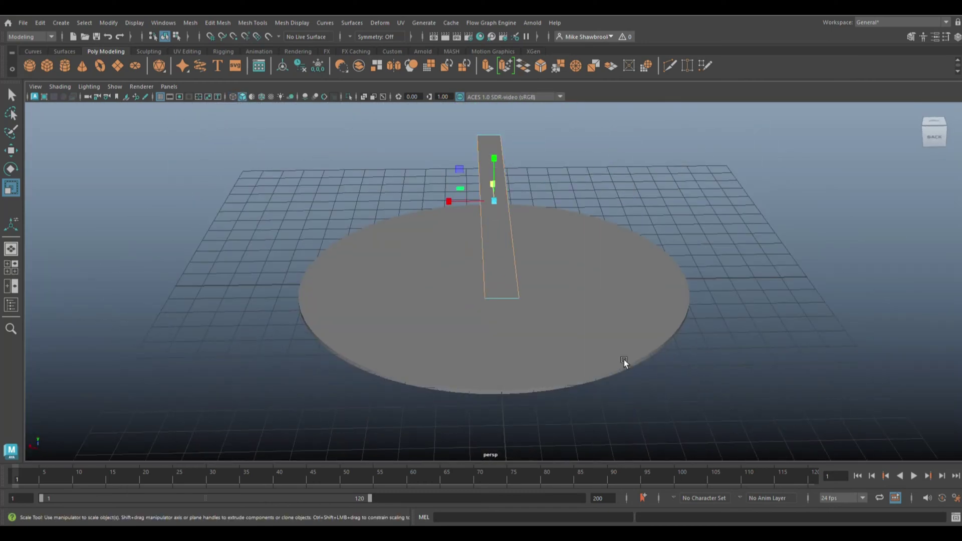
key("ctrl+e")
key("w")
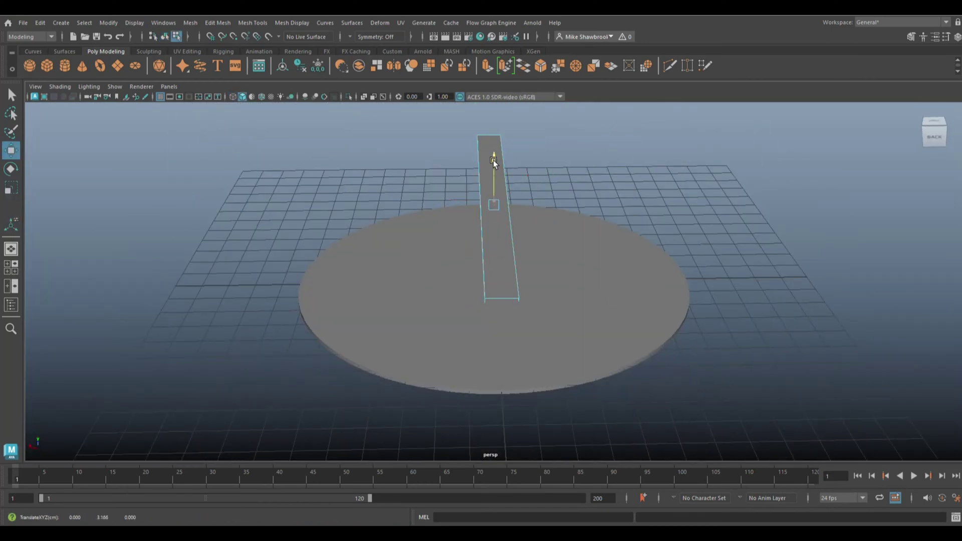
key("r")
left_click_drag(613, 328, 455, 169, "alt")
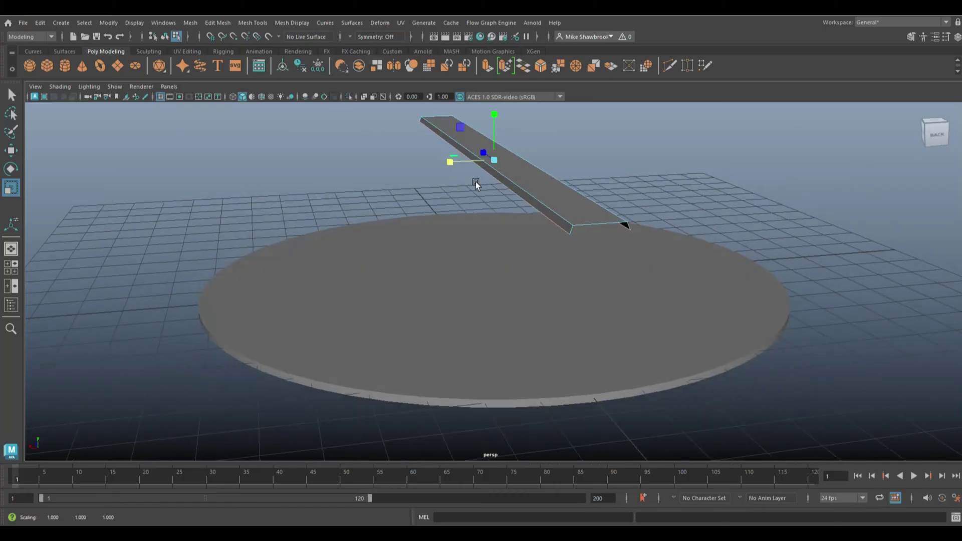
key("w")
key("space")
key("space")
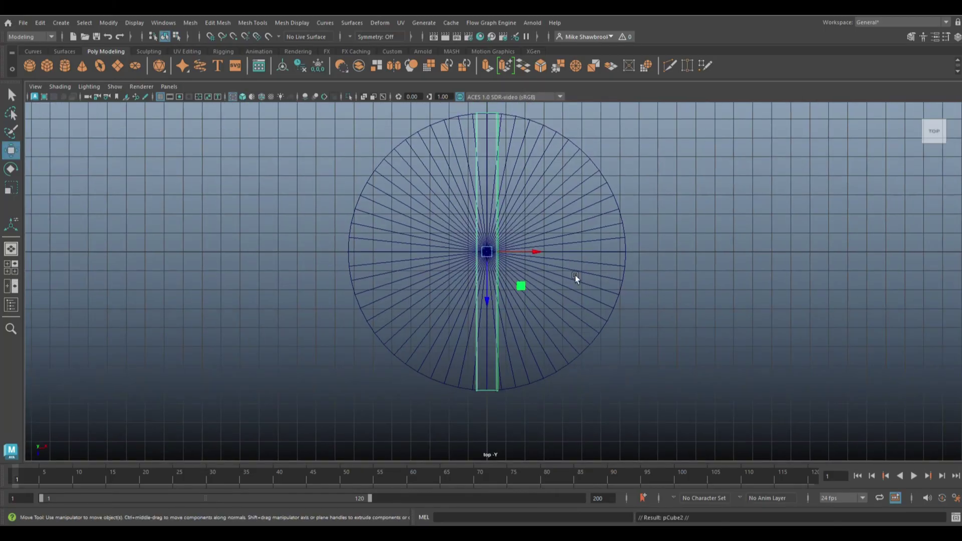
Step: Pull the first strip's end vertices inward and shift the strip right
left_click_drag(536, 251, 558, 254)
left_click_drag(539, 375, 539, 376)
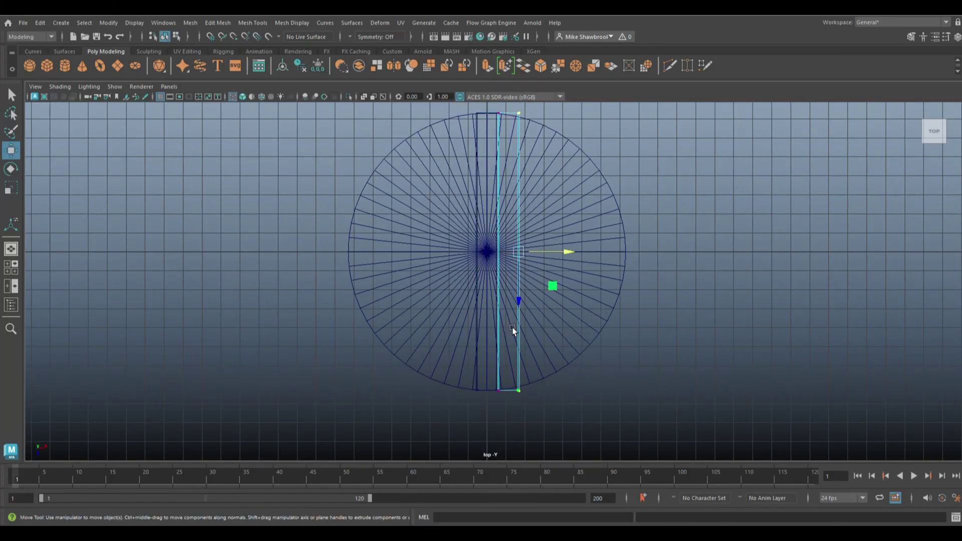
key("r")
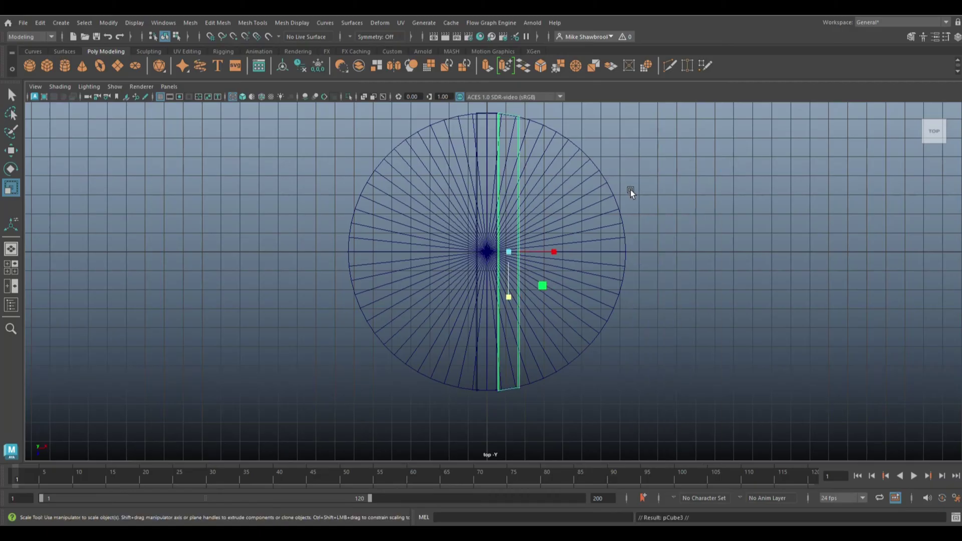
key("w")
left_click_drag(557, 252, 580, 253)
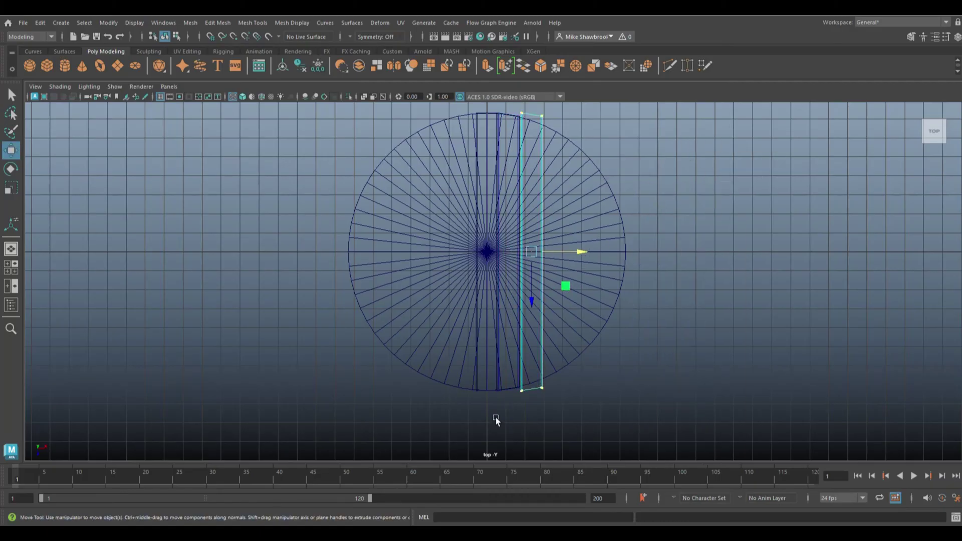
key("r")
left_click_drag(530, 299, 541, 300)
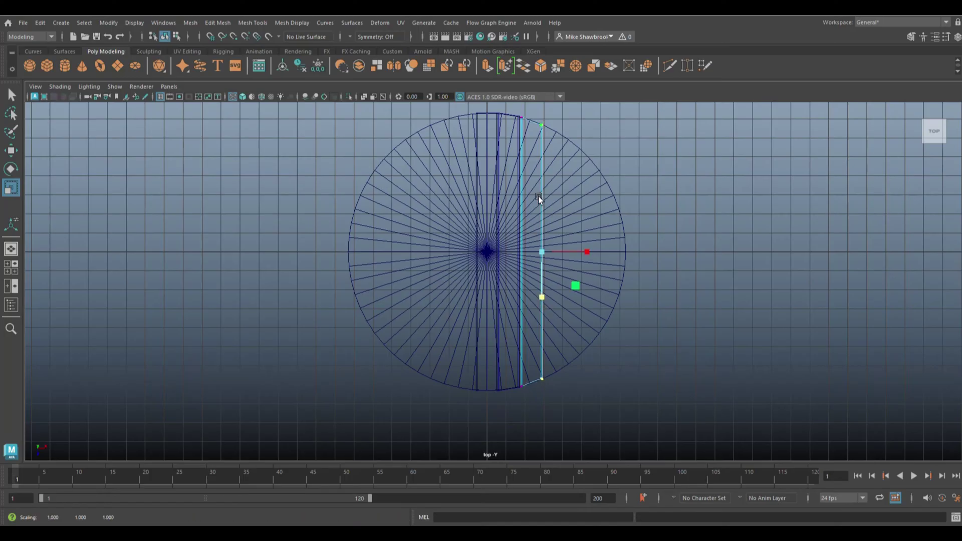
key("F8")
key("w")
left_click_drag(582, 259, 603, 259)
Step: Fit the next strip to the disc by scaling its end vertices and sliding it right
right_click(681, 168)
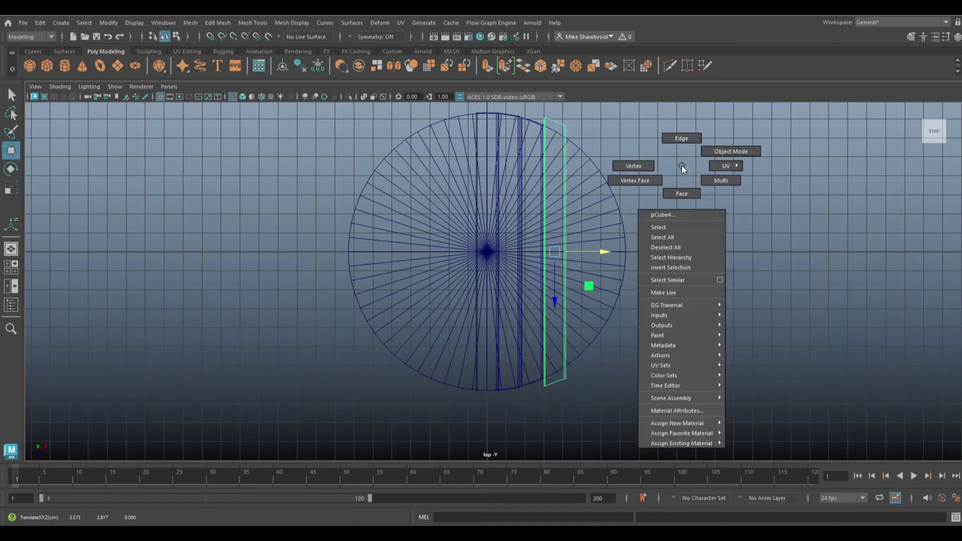
left_click(626, 163)
key("r")
left_click_drag(555, 300, 555, 296)
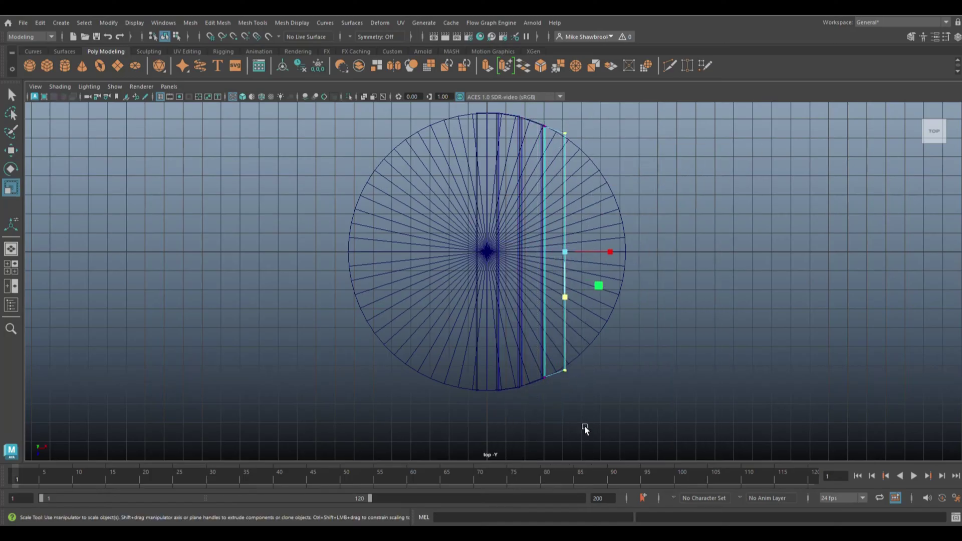
right_click_drag(646, 150, 643, 191)
key("w")
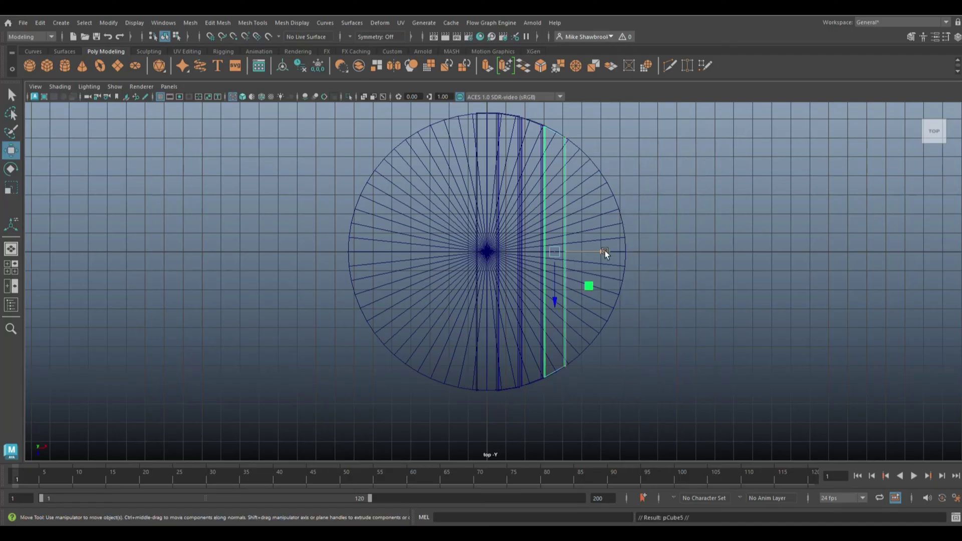
left_click_drag(605, 250, 627, 251)
right_click_drag(710, 172, 668, 176)
key("r")
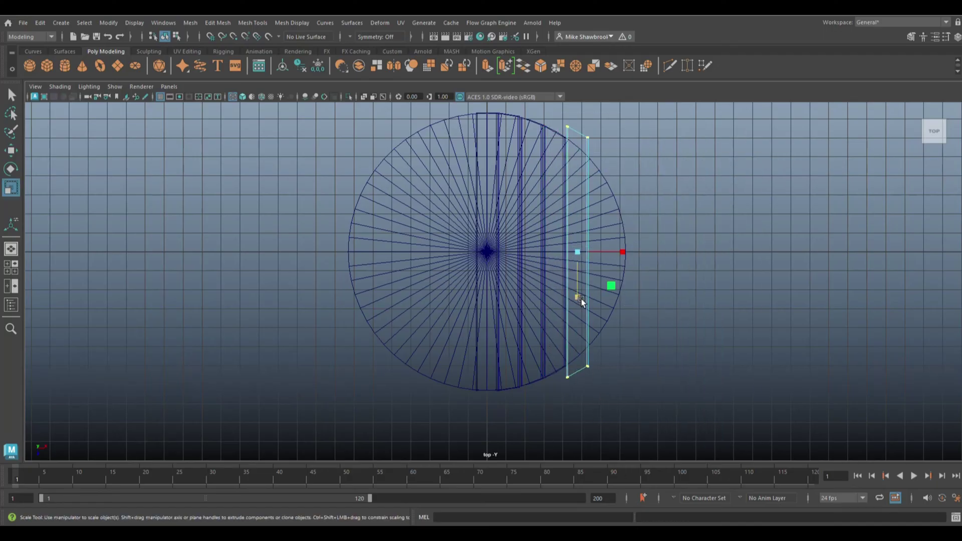
left_click_drag(581, 298, 596, 192)
Step: Move the outermost strip toward the rim and shorten its right-edge vertices to follow it
left_click(588, 210)
right_click_drag(596, 192, 623, 203)
key("w")
left_click_drag(631, 251, 653, 262)
right_click_drag(654, 263, 616, 264)
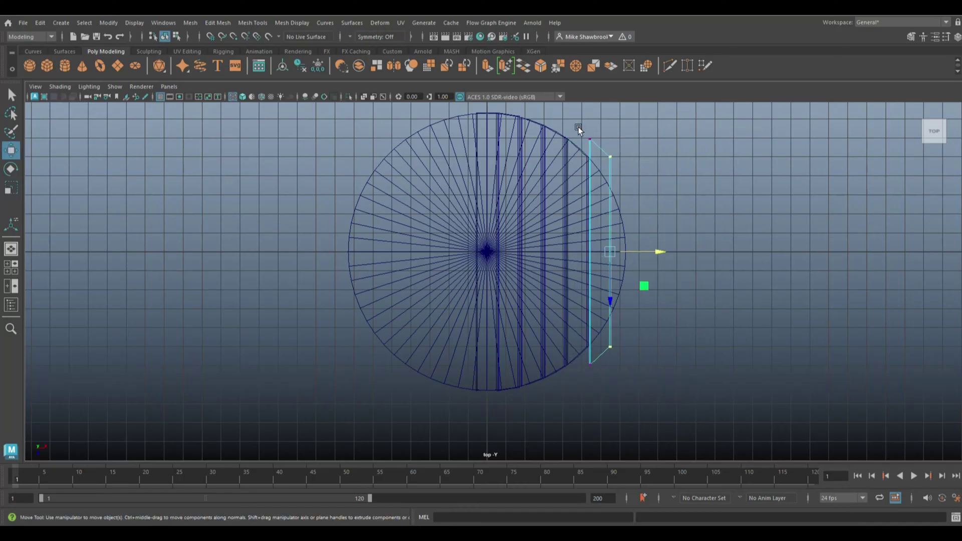
left_click_drag(578, 127, 614, 361)
key("r")
left_click_drag(603, 153, 639, 389)
left_click_drag(609, 297, 611, 292)
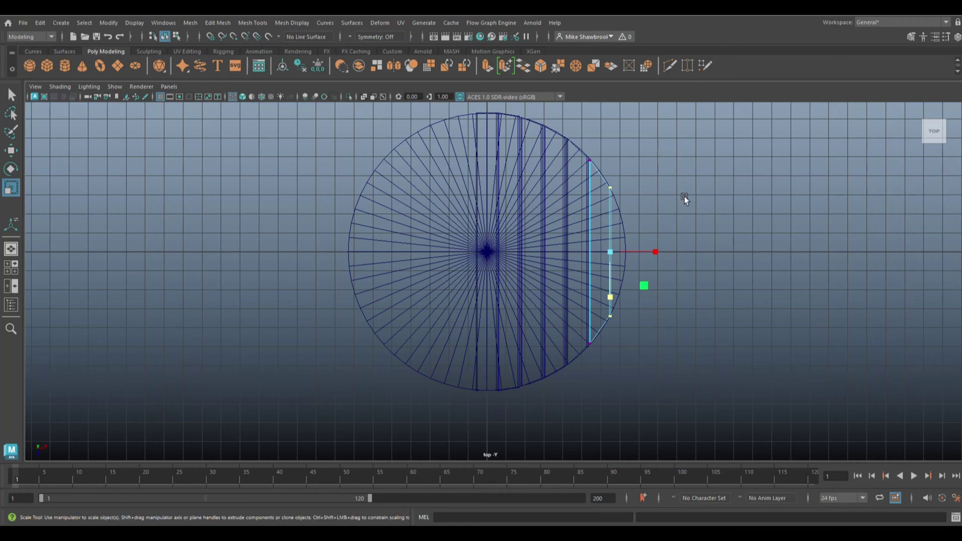
right_click_drag(614, 200, 609, 149)
Step: Select all the trimmed strips and combine them into one object
left_click(498, 191)
left_click(530, 211, "shift")
left_click(554, 218, "shift")
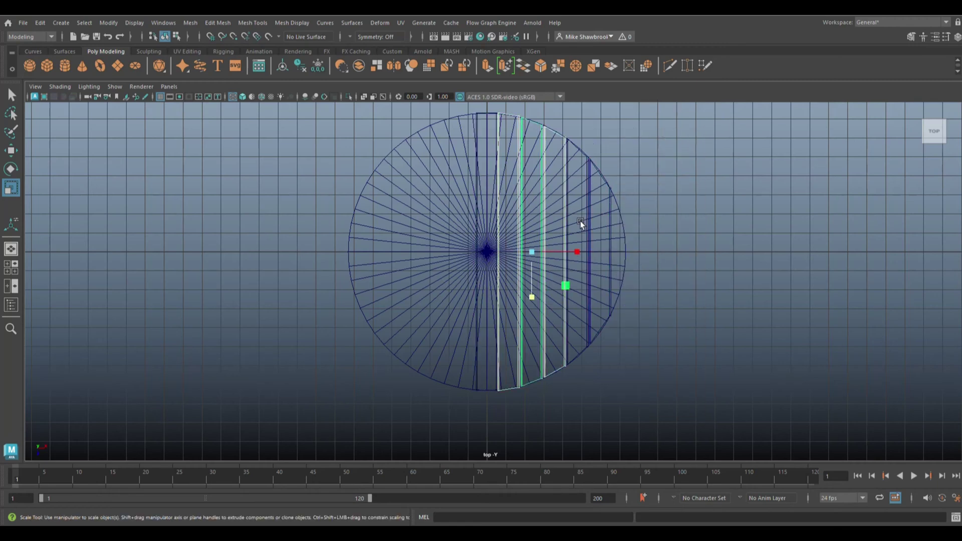
left_click(600, 221, "shift")
left_click(190, 23)
left_click(208, 48)
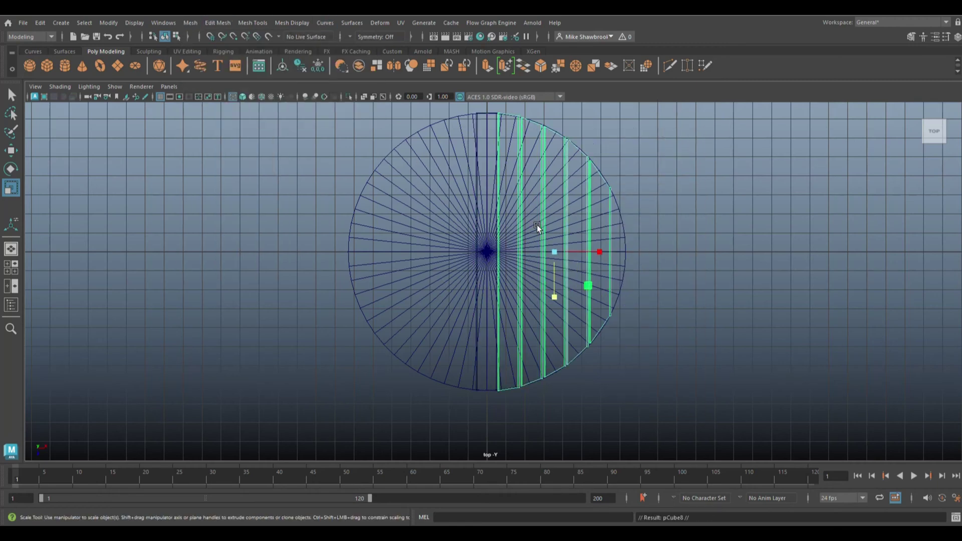
Step: Rotate the combined strips 180° and move them onto the disc's left half
key("e")
left_click_drag(528, 290, 573, 299)
key("w")
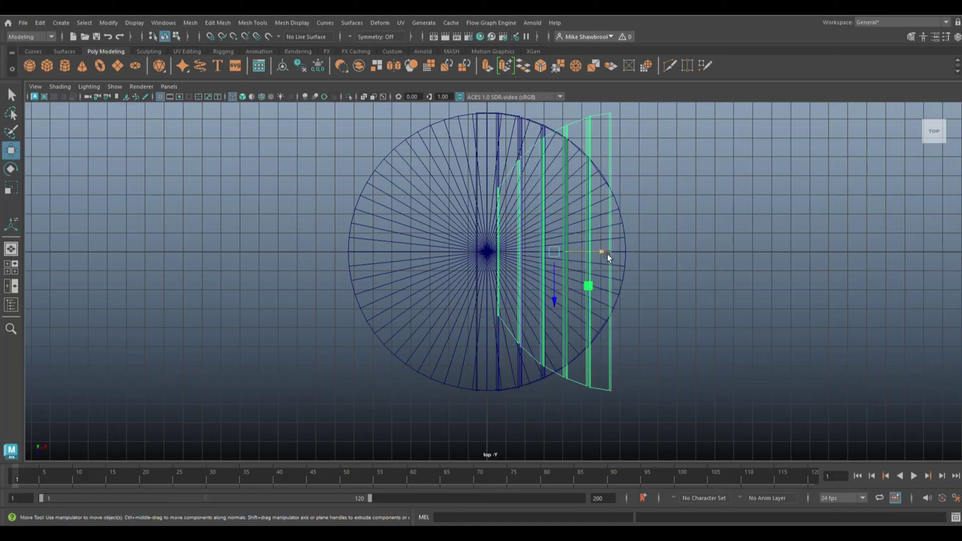
left_click_drag(607, 254, 470, 268)
key("space")
key("space")
mouse_move(653, 293)
left_mouse_down("alt")
mouse_move(669, 289)
mouse_move(288, 169)
left_mouse_up("alt")
left_click(192, 23)
Step: Combine both strip halves into one piece and flip it 180 degrees
left_click(231, 60)
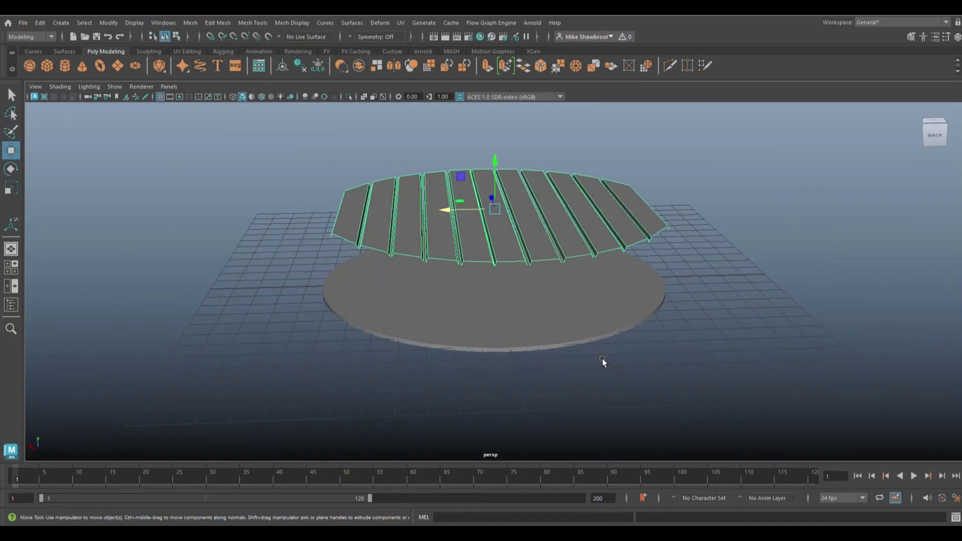
key("e")
mouse_move(546, 200)
left_mouse_down()
mouse_move(575, 182)
mouse_move(630, 214)
left_mouse_up()
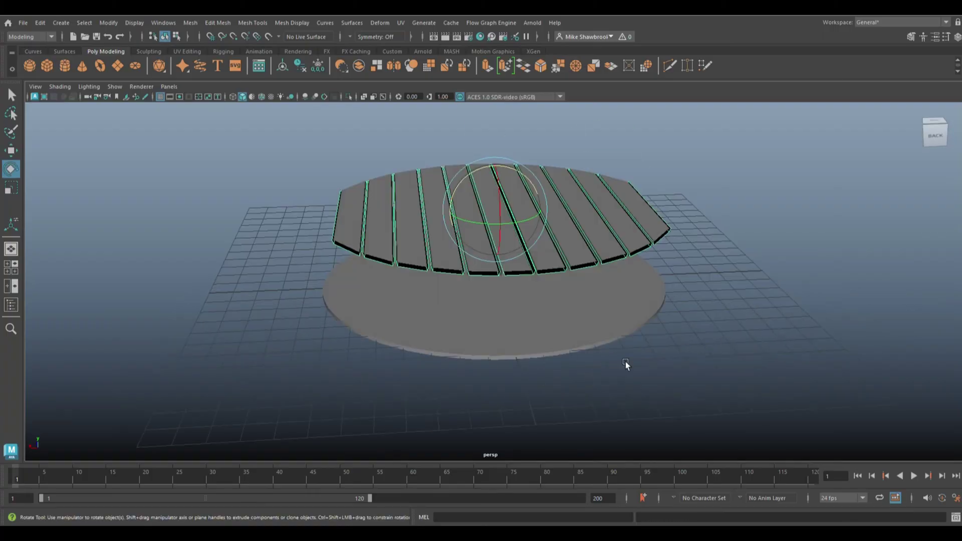
mouse_move(623, 328)
left_mouse_down("alt")
mouse_move(730, 374)
mouse_move(741, 350)
mouse_move(741, 373)
left_mouse_up("alt")
Step: Try inserting edge loops across several strips, undo them, and select the whole slatted disc
left_click(253, 23)
left_click(329, 100)
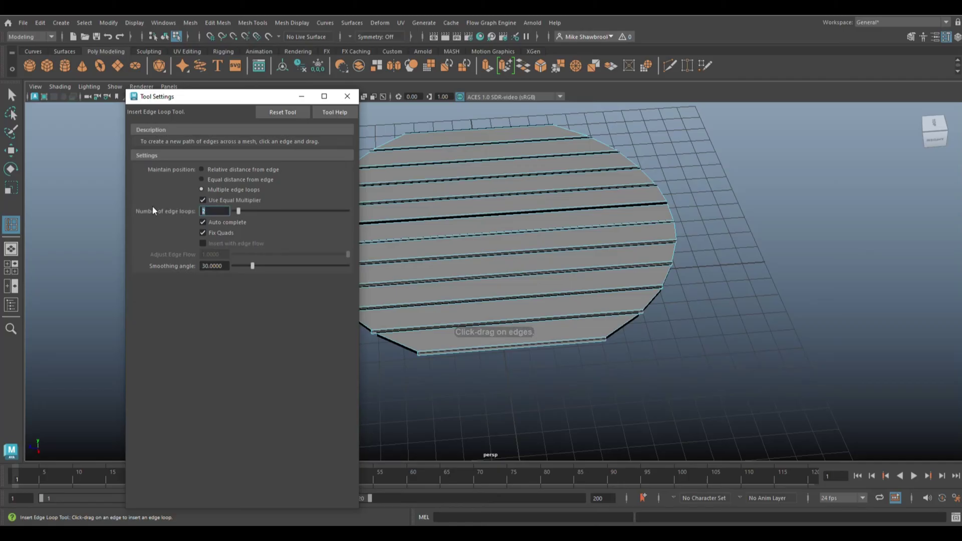
left_click(479, 231)
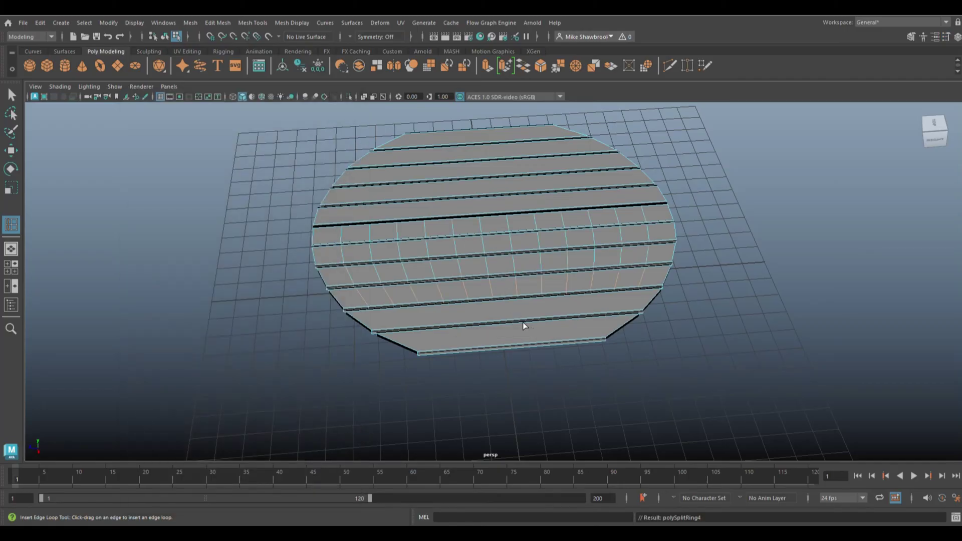
left_click(523, 326)
left_click(513, 213)
key("ctrl+z")
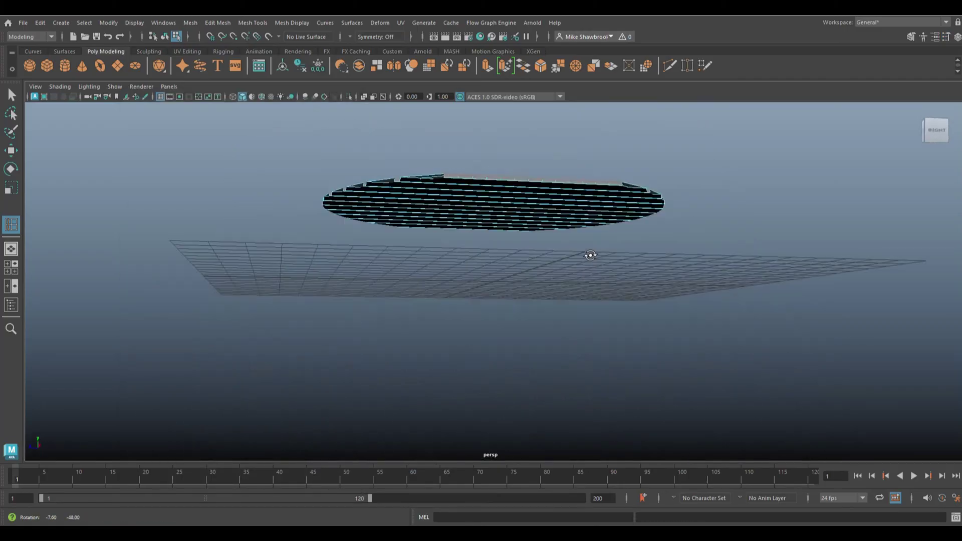
mouse_move(503, 145)
left_mouse_down("alt")
mouse_move(532, 161)
mouse_move(525, 141)
mouse_move(569, 194)
mouse_move(558, 318)
mouse_move(533, 249)
left_mouse_up("alt")
key("ctrl+z")
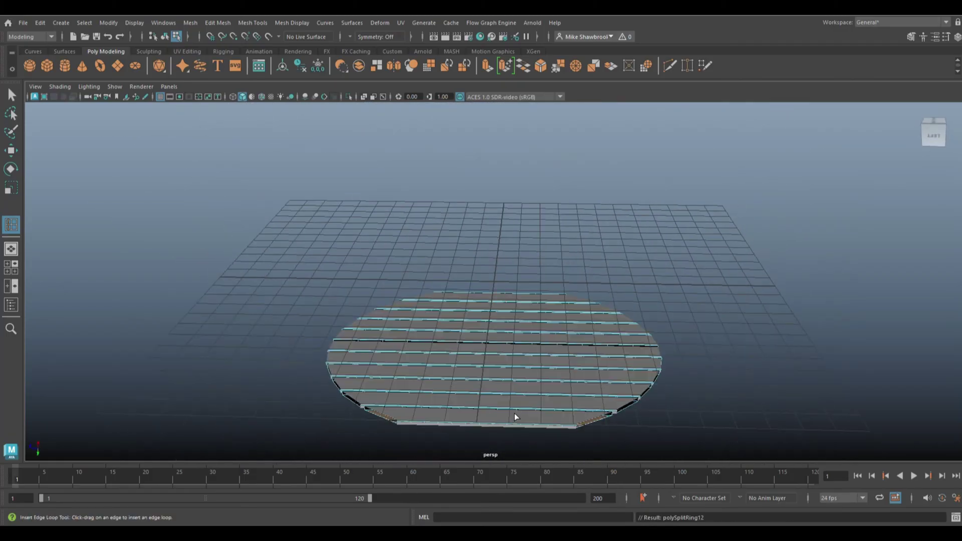
right_click_drag(601, 244, 646, 215)
left_click_drag(283, 263, 640, 440)
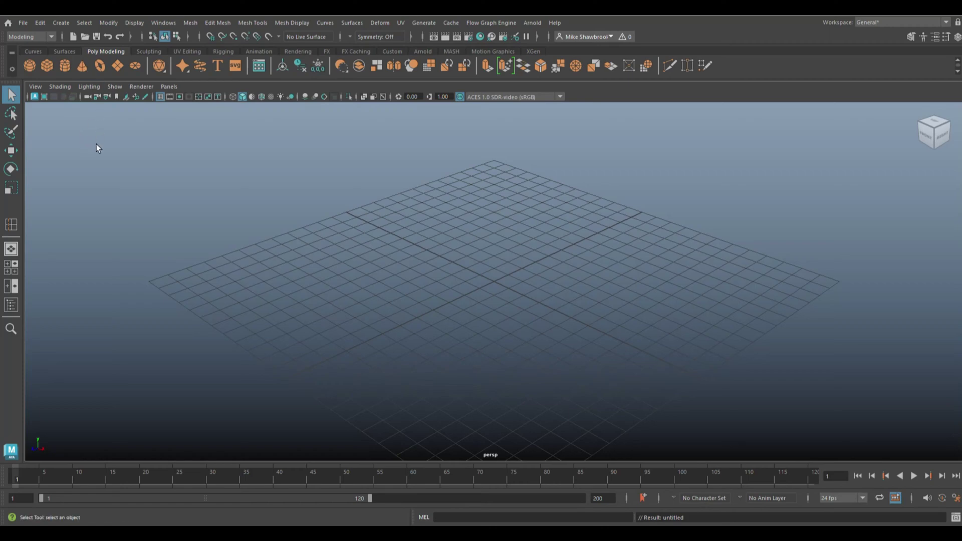
Step: Create a polygon cylinder with Subdivisions Axis set to 60
left_click(64, 65)
key("ctrl+a")
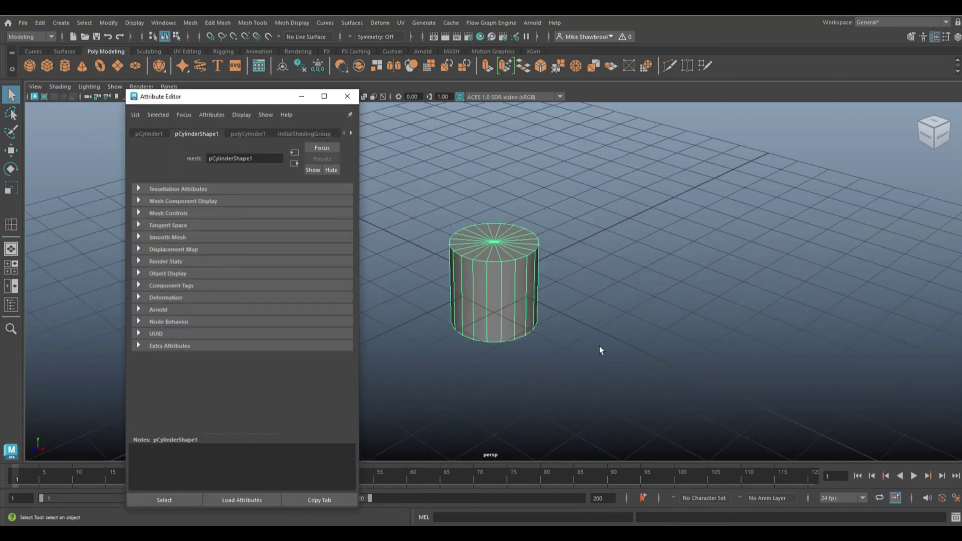
left_click(248, 133)
double_click(225, 237)
type("60")
key("Return")
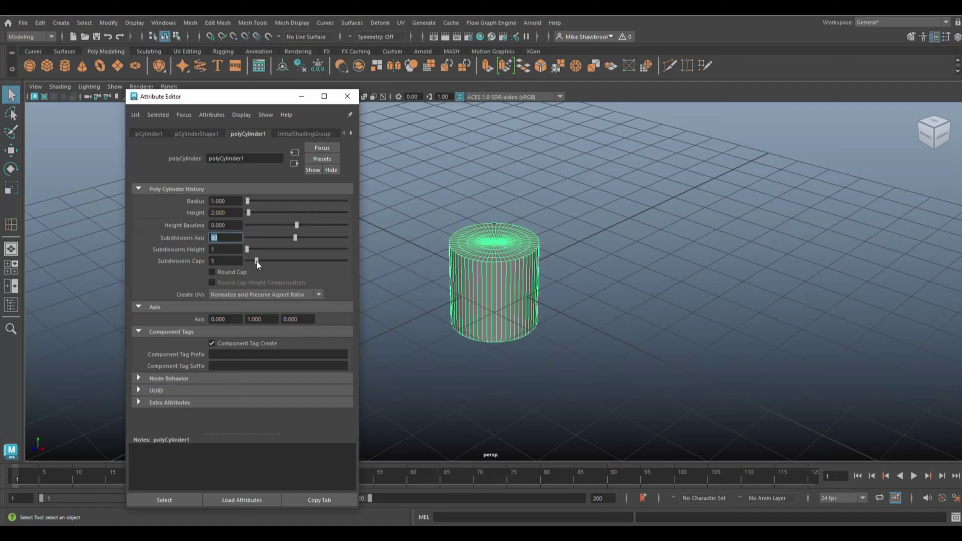
left_click(302, 97)
Step: Switch the cylinder to object mode and scale it into a flat disc
left_click_drag(451, 211, 614, 244, "alt")
left_click(664, 367)
mouse_move(663, 367)
left_mouse_down("alt")
mouse_move(669, 273)
mouse_move(526, 239)
left_mouse_up("alt")
right_click(526, 239)
left_click(556, 225)
scroll(751, 317, "up", 5)
key("r")
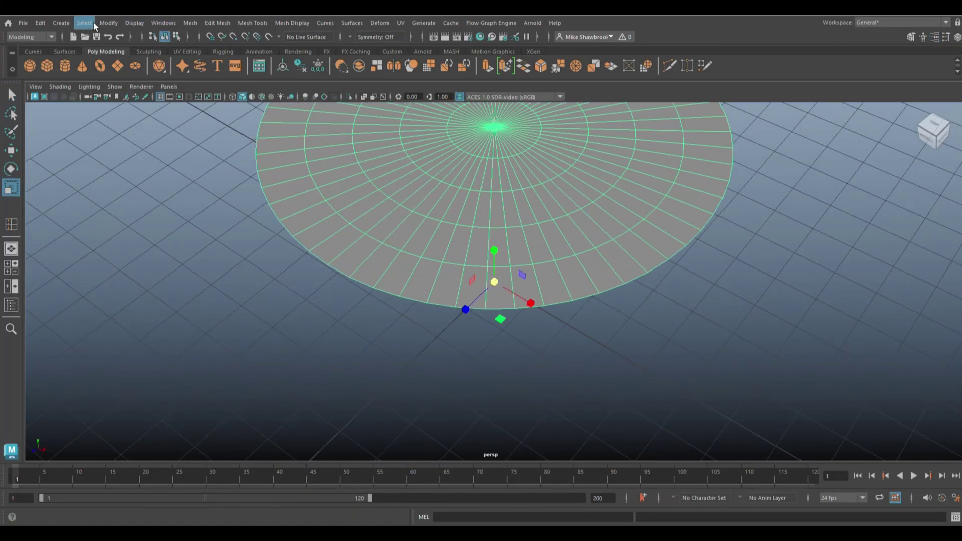
scroll(408, 391, "down", 5)
key("w")
mouse_move(407, 390)
left_mouse_down("alt")
mouse_move(501, 301)
mouse_move(751, 373)
mouse_move(682, 294)
left_mouse_up("alt")
Step: Soft-select the disc's centre vertex and raise it into a smooth dome
key("F9")
left_click_drag(590, 309, 867, 328, "alt")
key("b")
mouse_move(482, 255)
left_mouse_down()
mouse_move(480, 211)
mouse_move(676, 326)
left_mouse_up()
key("F8")
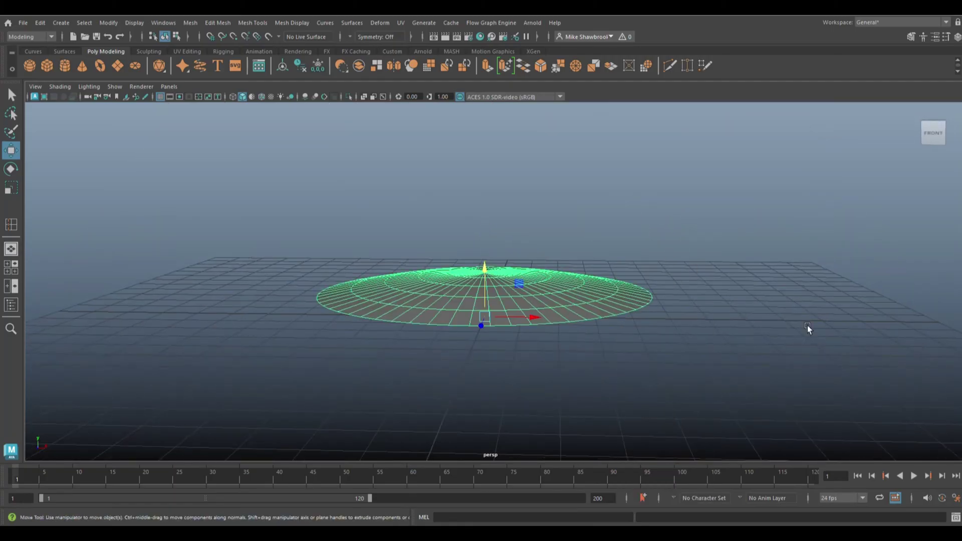
Step: Extrude the disc's faces with thickness 0.1 and add a small cube beside its rim
key("ctrl+e")
type("0.1")
key("Return")
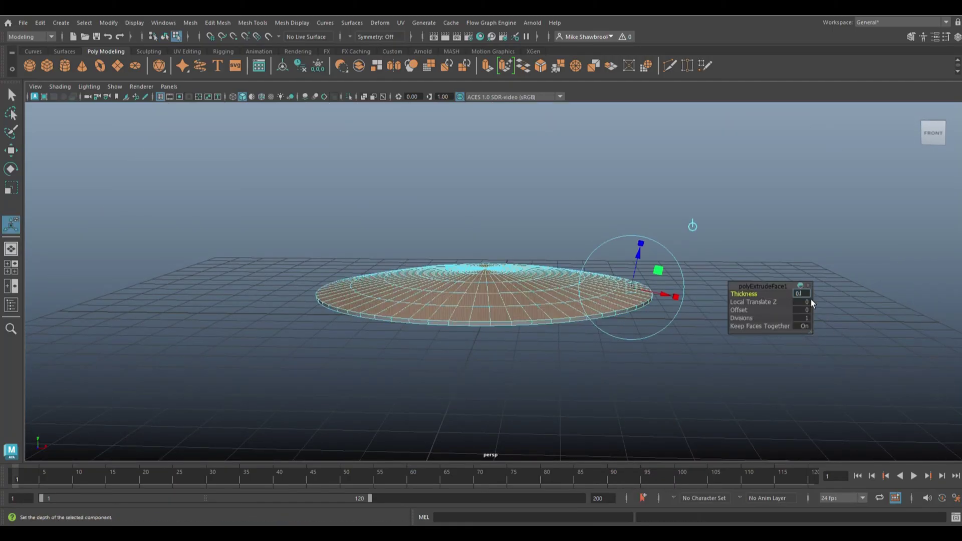
left_click(796, 384)
mouse_move(795, 383)
left_mouse_down("alt")
mouse_move(700, 401)
mouse_move(712, 383)
left_mouse_up("alt")
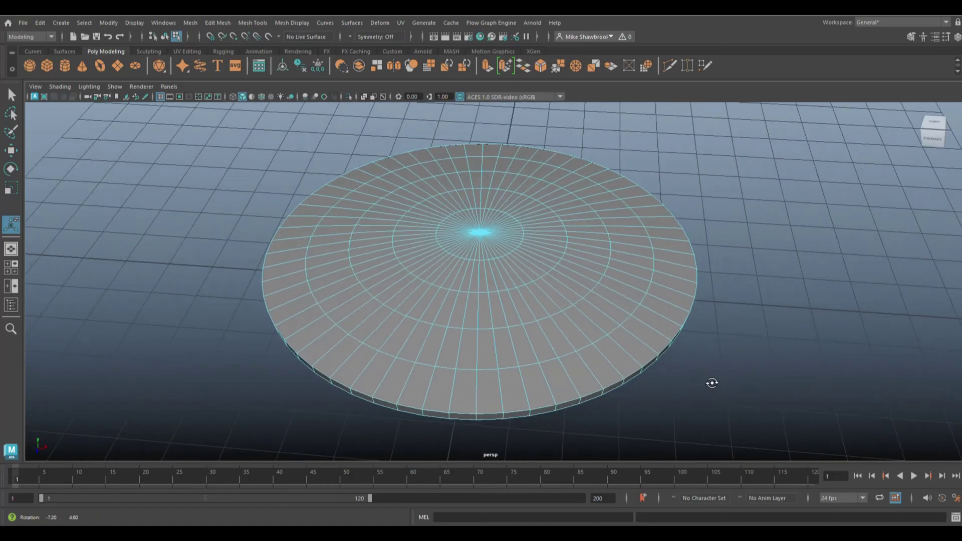
left_click(70, 111)
left_click(494, 279)
Step: Move the small cube to the disc's left edge, isolate it in top view, and set up Insert Edge Loop
key("w")
left_click_drag(494, 279, 310, 268)
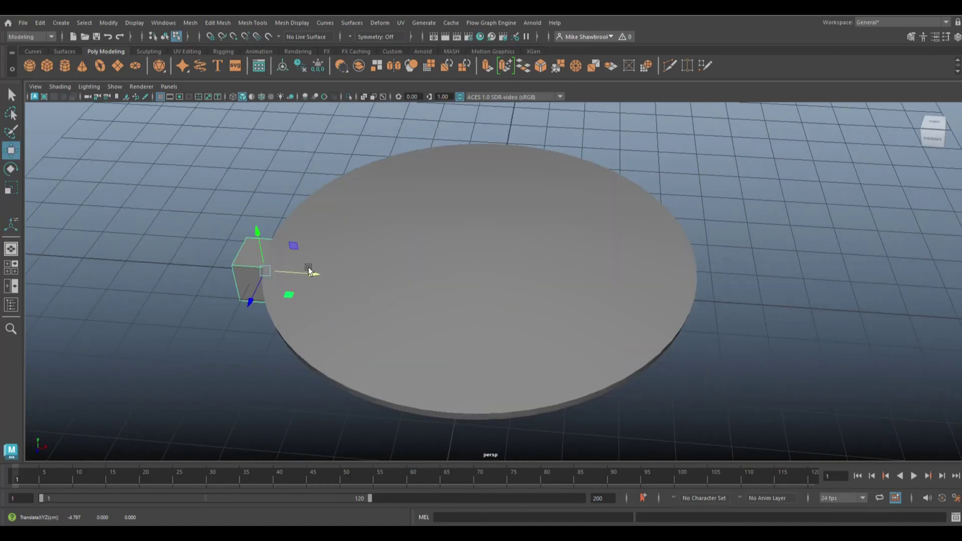
key("space")
key("space")
key("ctrl+1")
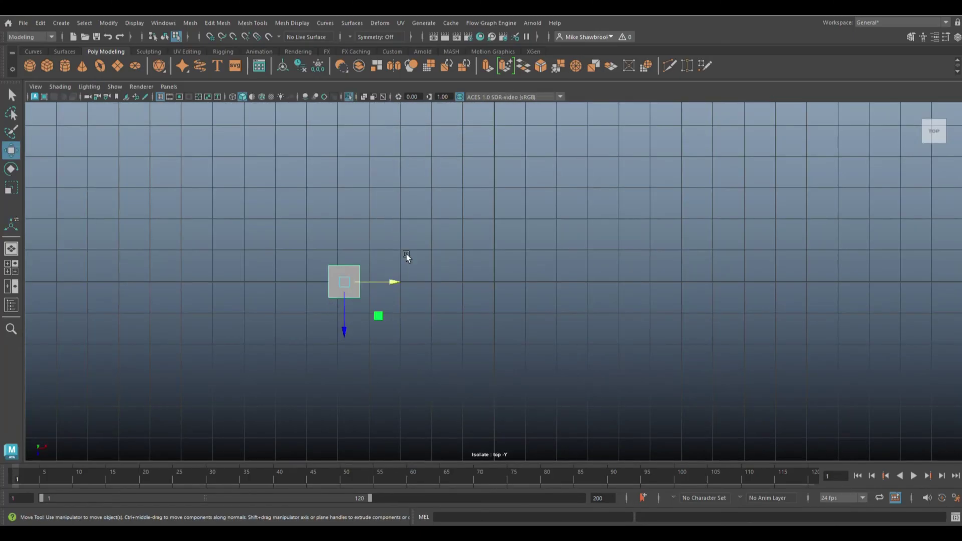
left_click(194, 23)
left_click(342, 102)
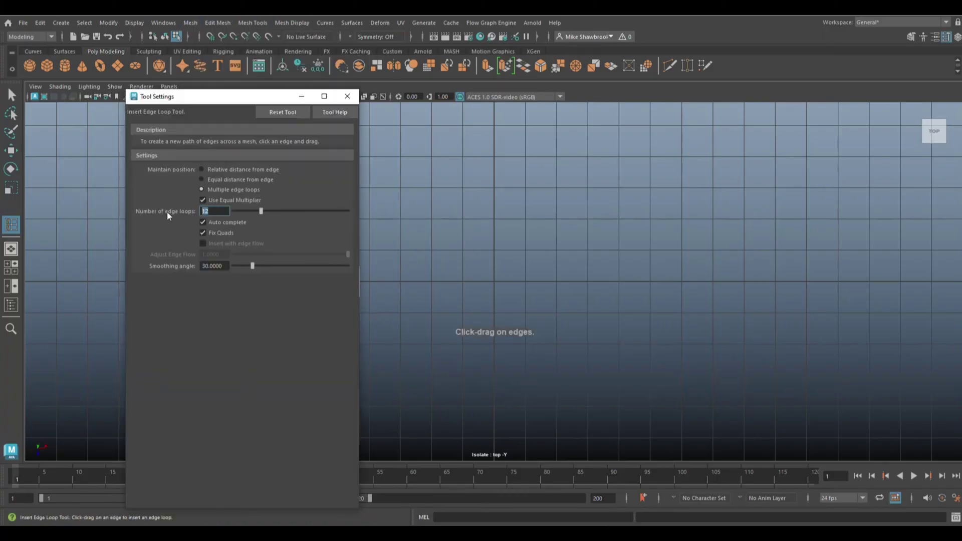
left_click(301, 97)
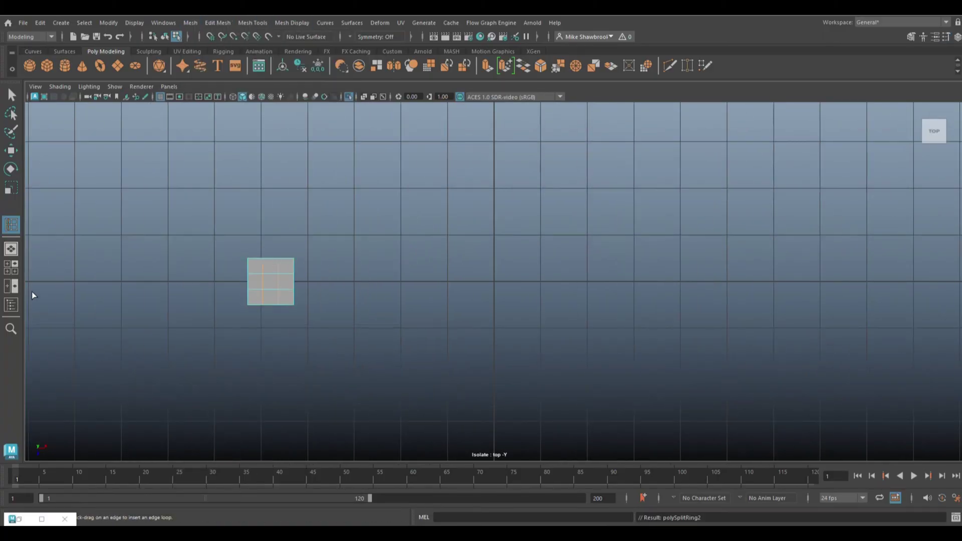
Step: Slide the bracket onto the disc rim, flatten it vertically, and isolate it in perspective
key("space")
key("space")
left_click_drag(459, 284, 434, 301, "alt")
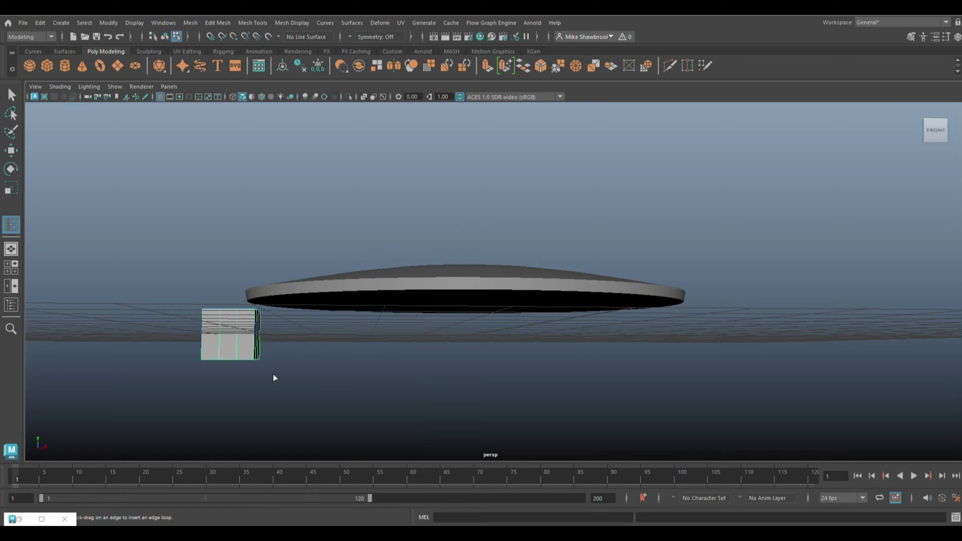
left_click_drag(273, 377, 290, 343, "alt")
key("q")
mouse_move(224, 351)
left_mouse_down("alt")
mouse_move(327, 325)
mouse_move(314, 376)
left_mouse_up("alt")
key("w")
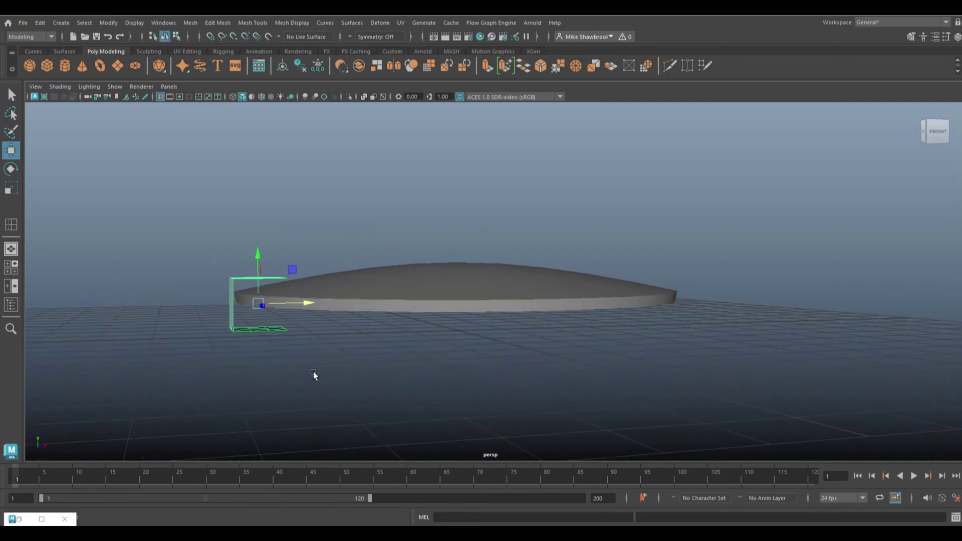
key("r")
mouse_move(258, 262)
left_mouse_down()
mouse_move(256, 285)
mouse_move(258, 253)
left_mouse_up()
key("w")
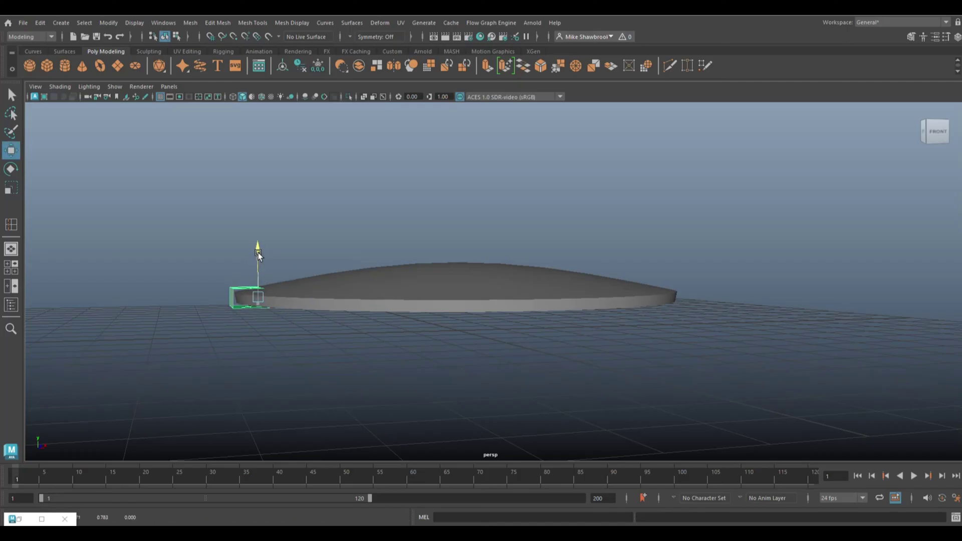
key("ctrl+1")
mouse_move(317, 352)
left_mouse_down("alt")
mouse_move(313, 380)
mouse_move(518, 316)
mouse_move(277, 240)
left_mouse_up("alt")
Step: Stretch one of the bracket's faces along its height and insert edge loops
right_click_drag(277, 239, 278, 284)
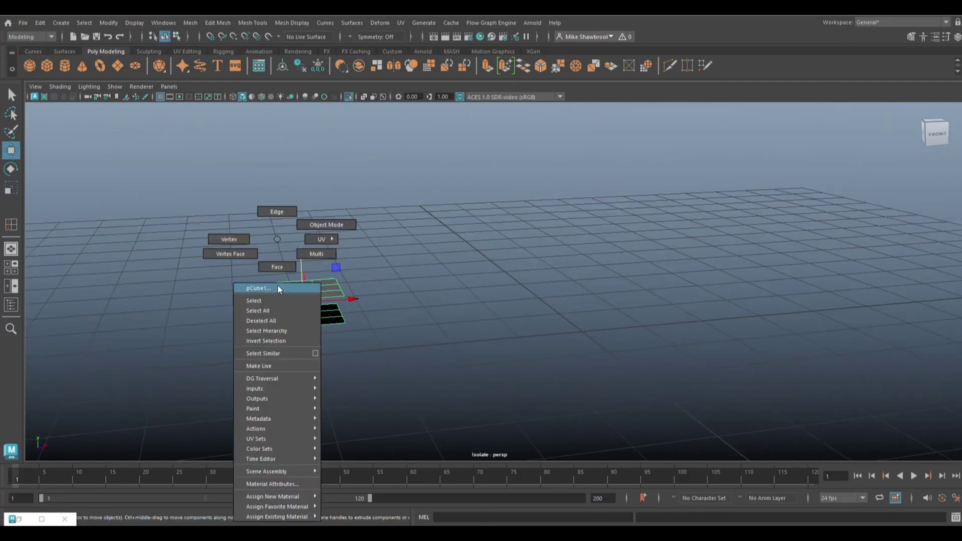
left_click(288, 319)
mouse_move(260, 354)
left_mouse_down("alt")
mouse_move(356, 201)
mouse_move(430, 389)
left_mouse_up("alt")
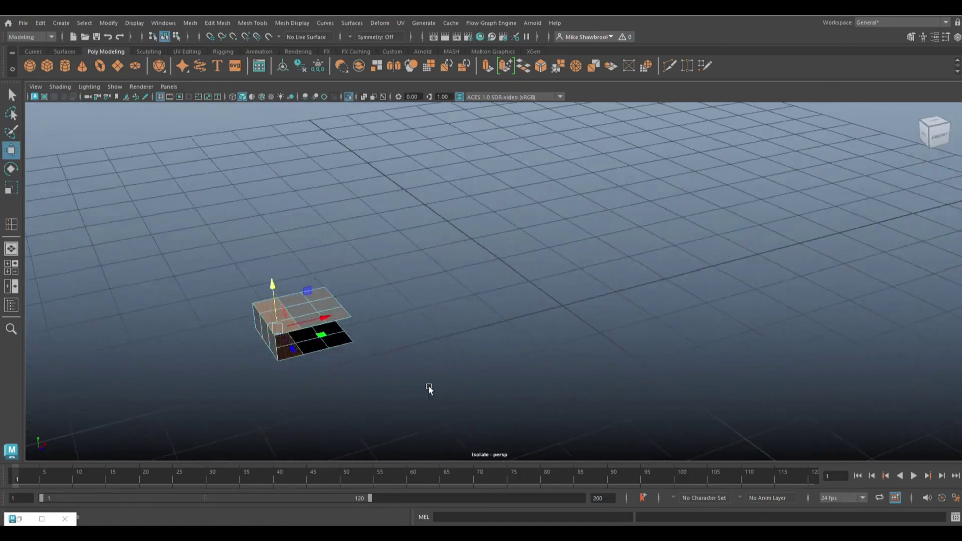
key("r")
left_click_drag(272, 287, 362, 160)
left_click(253, 23)
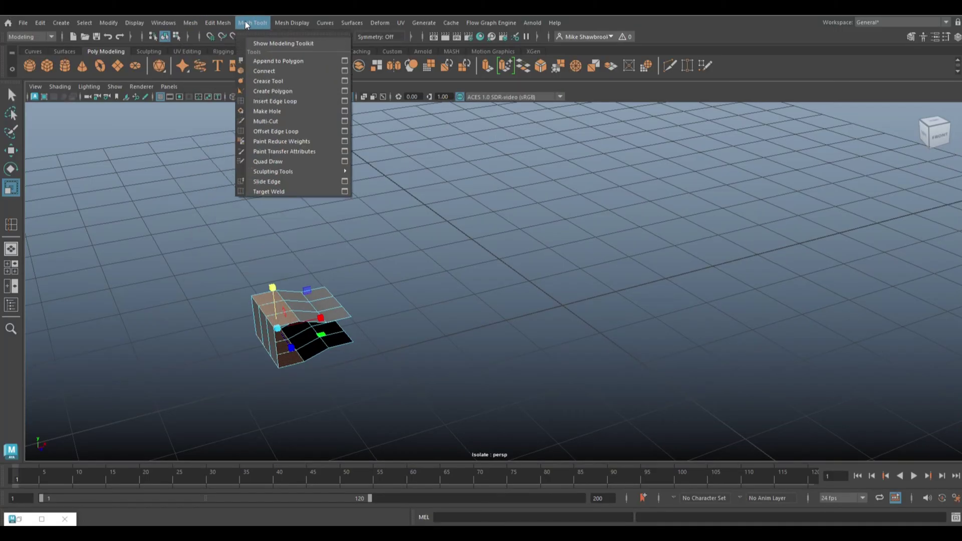
left_click(271, 89)
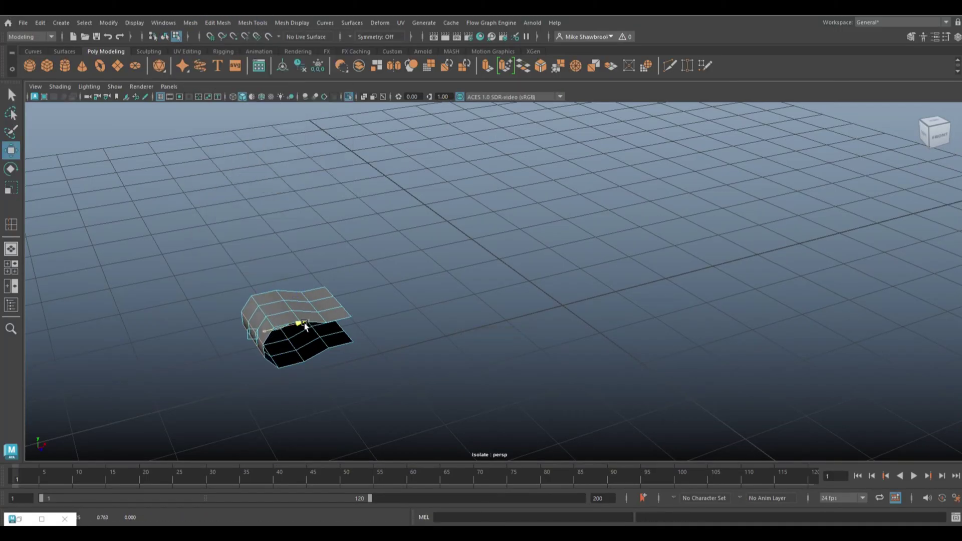
Step: Preview the curled mesh smoothed from several angles, then return to cage display
mouse_move(306, 326)
left_mouse_down("alt")
mouse_move(424, 298)
mouse_move(401, 311)
mouse_move(406, 276)
left_mouse_up("alt")
key("w")
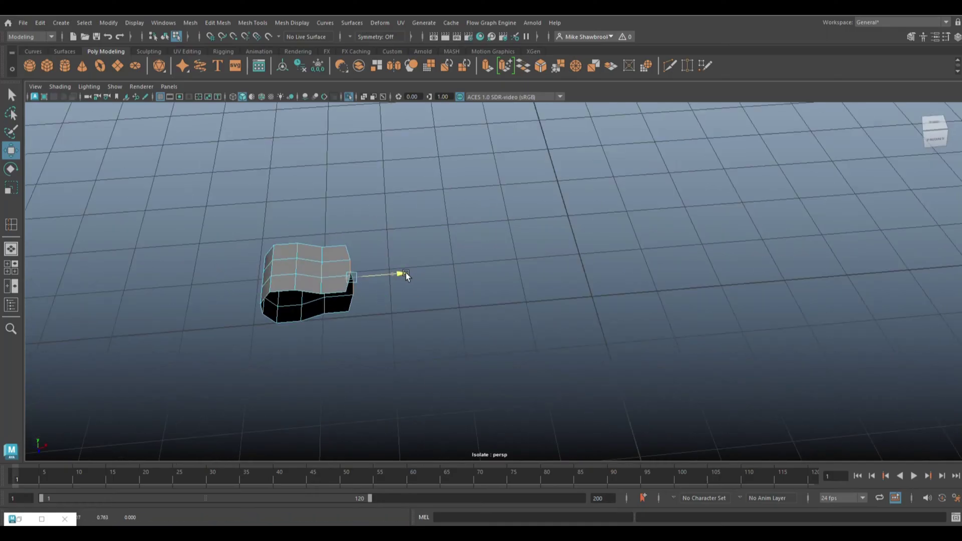
key("3")
left_click_drag(408, 356, 337, 350, "alt")
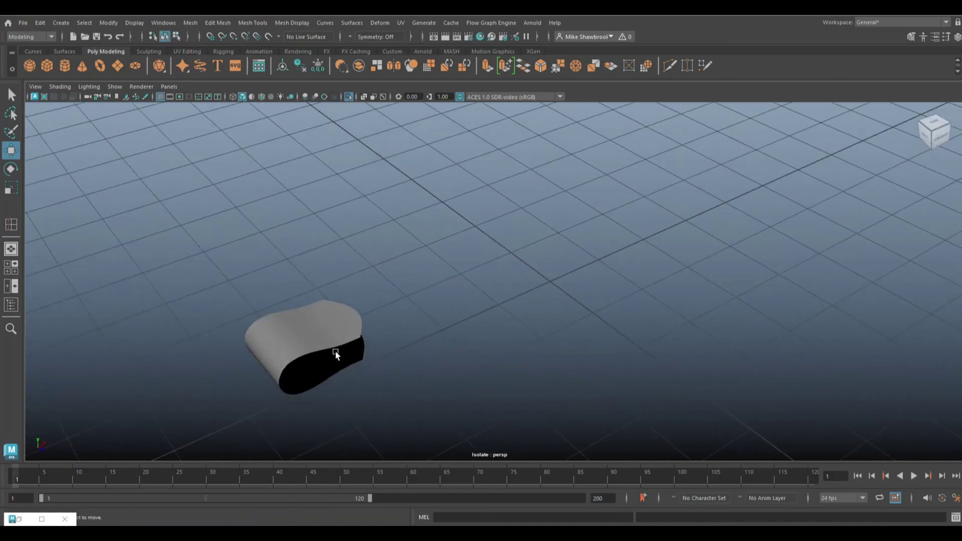
key("1")
left_click_drag(451, 339, 403, 338, "alt")
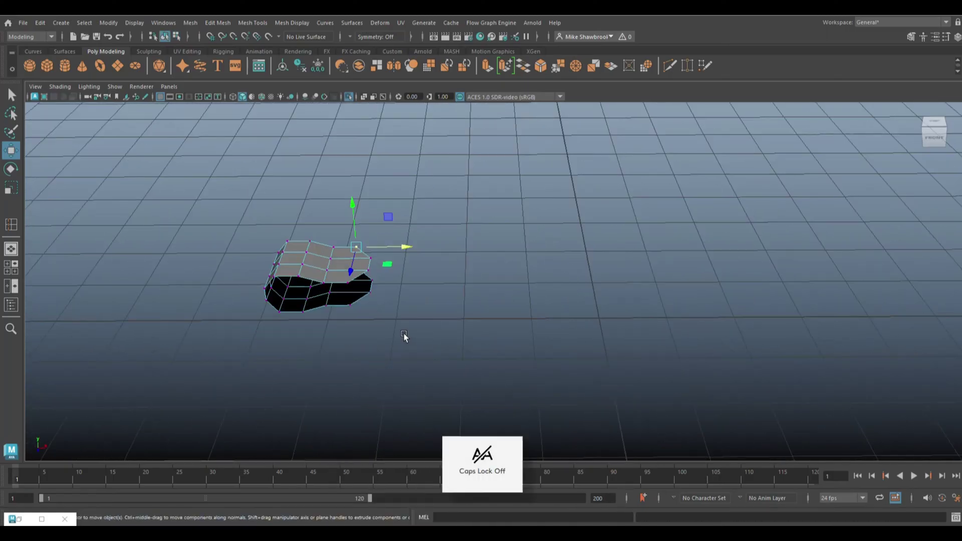
Step: Scale the piece's vertices into a curl and return to object mode with the disc visible
key("F9")
left_click_drag(350, 304, 666, 354, "alt")
key("r")
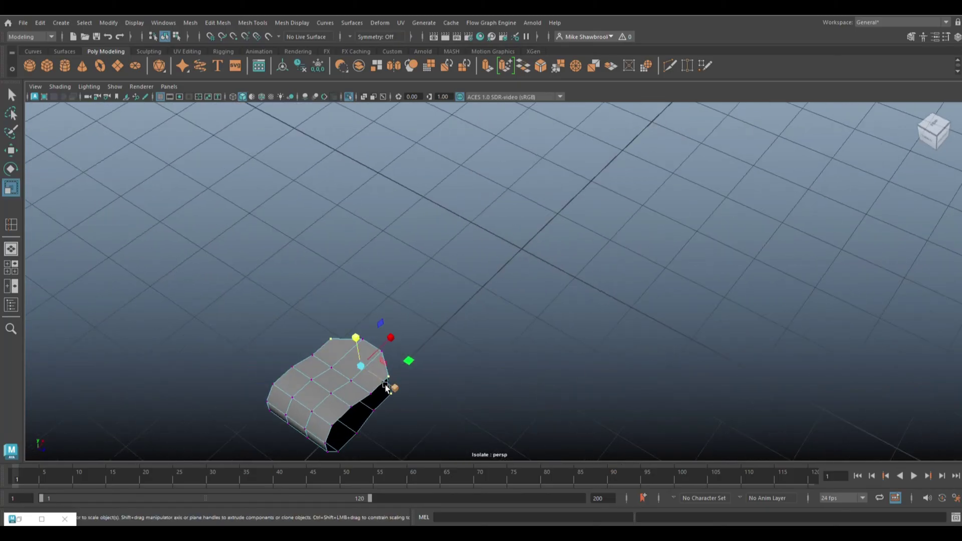
key("w")
key("F8")
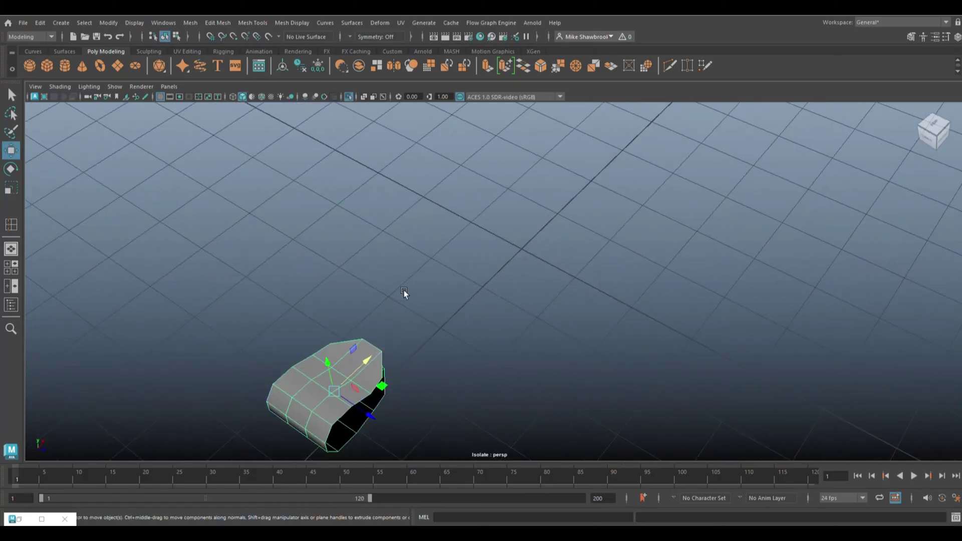
key("3")
key("ctrl+1")
left_click_drag(500, 338, 522, 302, "alt")
Step: Rotate the curled piece onto the disc edge and extrude it to 0.2 thickness
left_click(386, 300)
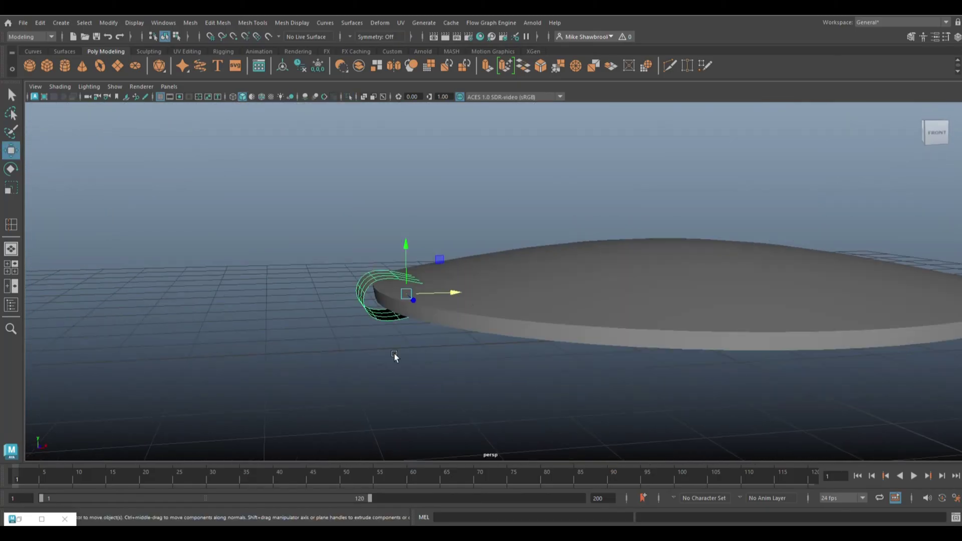
left_click_drag(392, 356, 434, 364, "alt")
key("e")
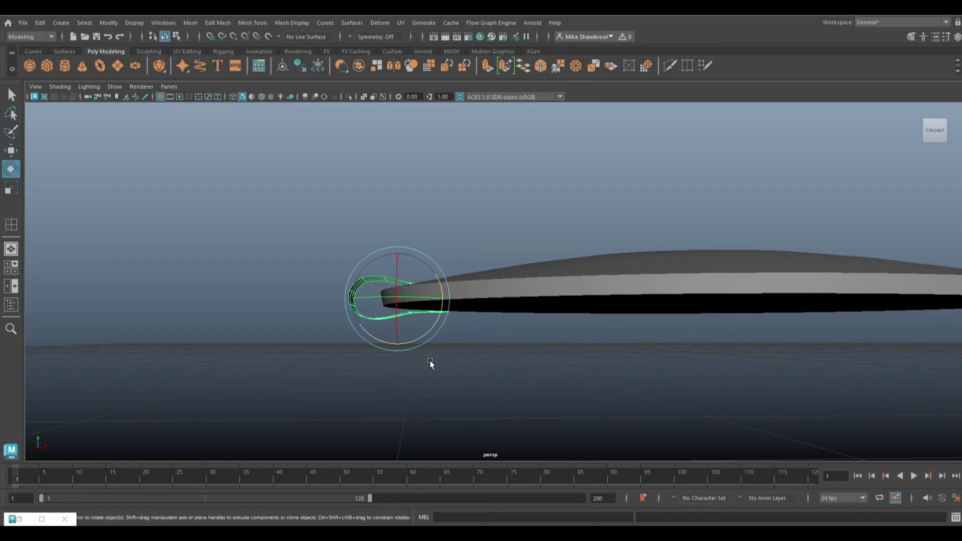
middle_click_drag(429, 360, 435, 361)
mouse_move(436, 361)
left_mouse_down("alt")
mouse_move(484, 365)
mouse_move(478, 357)
left_mouse_up("alt")
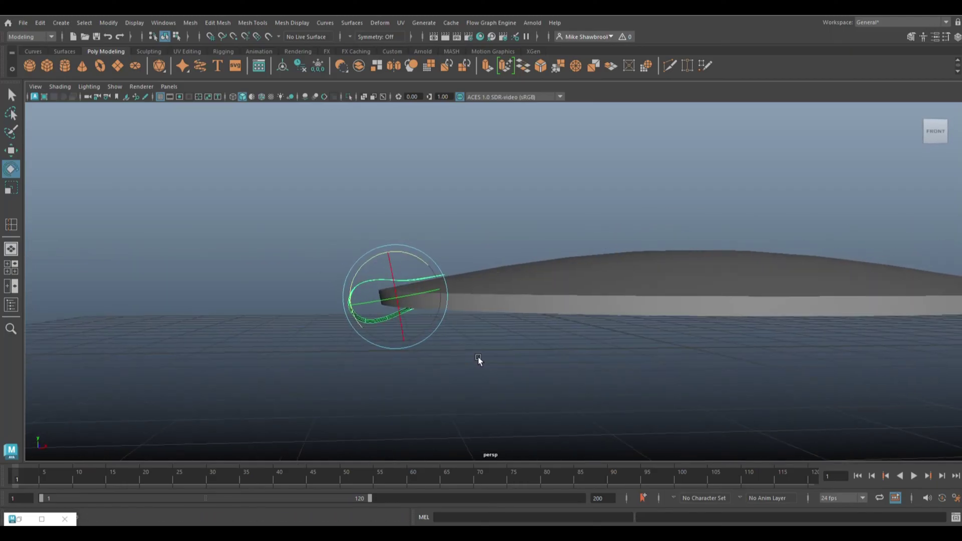
key("ctrl+e")
key("Return")
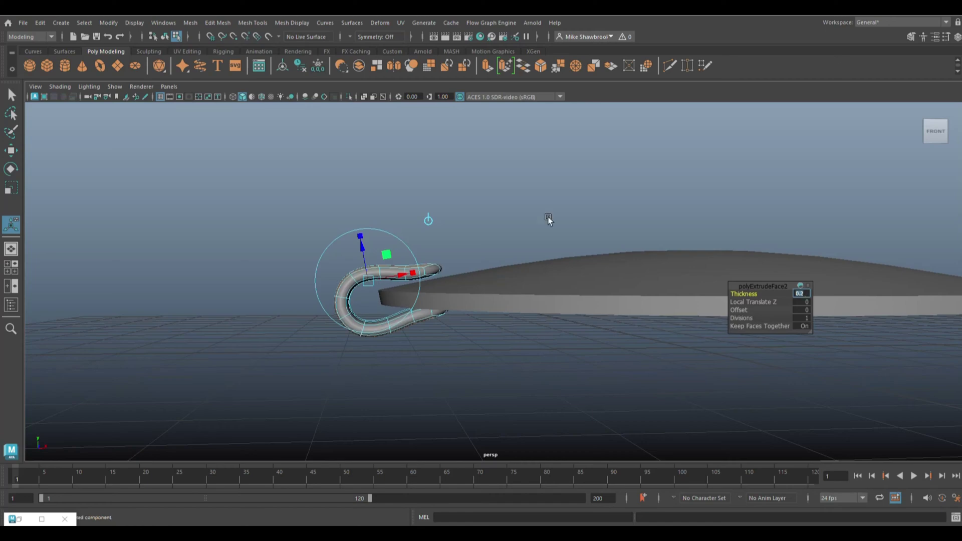
Step: Return the thickened piece to object mode and apply Mesh > Smooth
left_click_drag(549, 221, 441, 359, "alt")
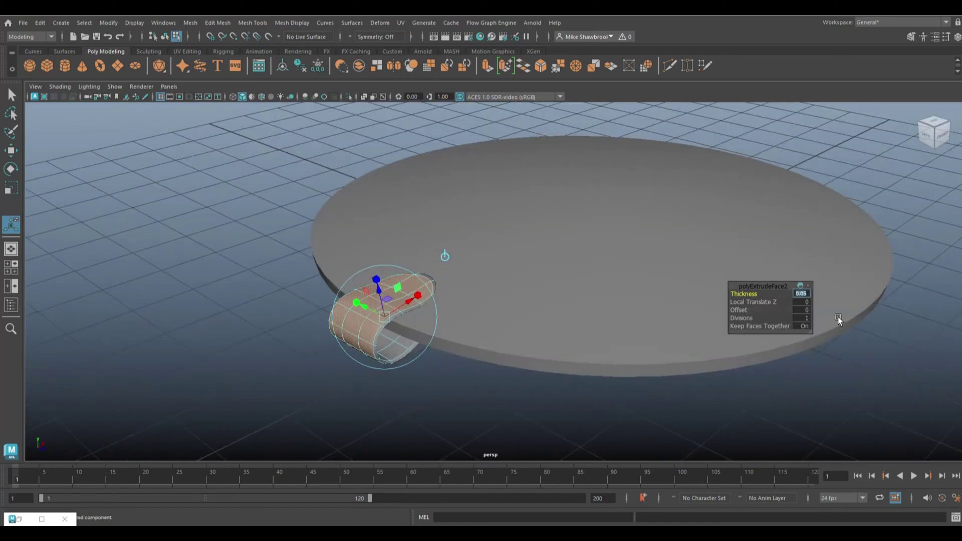
mouse_move(837, 317)
left_mouse_down("alt")
mouse_move(444, 440)
mouse_move(395, 239)
left_mouse_up("alt")
mouse_move(395, 239)
right_mouse_down()
mouse_move(408, 249)
mouse_move(443, 225)
right_mouse_up()
left_click(190, 22)
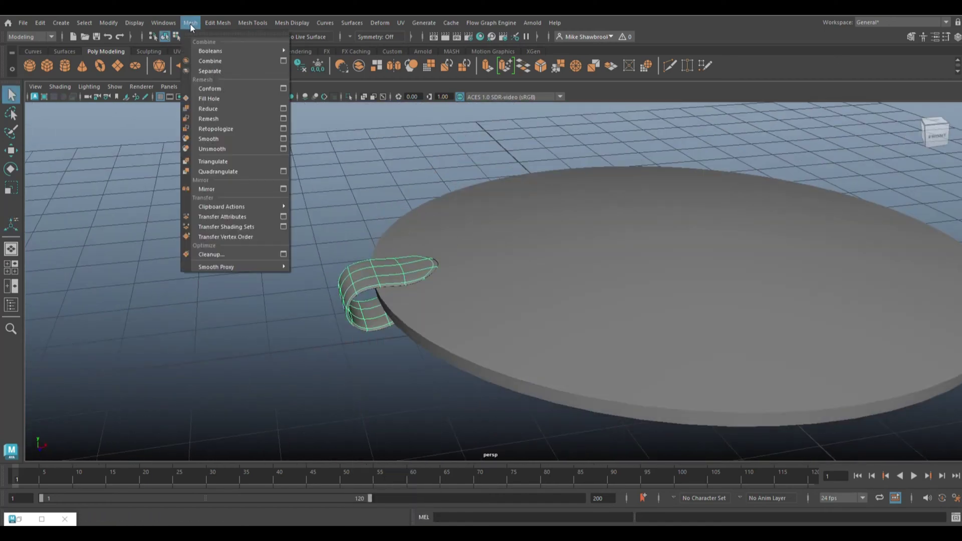
left_click(225, 140)
mouse_move(225, 139)
left_mouse_down("alt")
mouse_move(339, 419)
mouse_move(386, 311)
mouse_move(360, 317)
left_mouse_up("alt")
left_click(386, 310)
Step: Shrink the edge loop at the clip's end slightly, then show the four-view layout
key("r")
left_click_drag(470, 359, 360, 333, "alt")
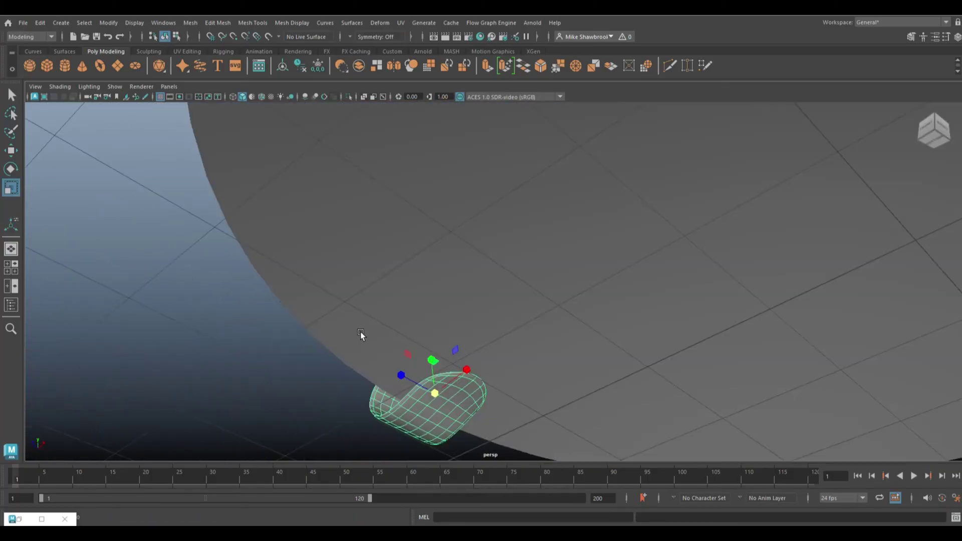
left_click(304, 96)
left_click_drag(405, 252, 362, 184, "alt")
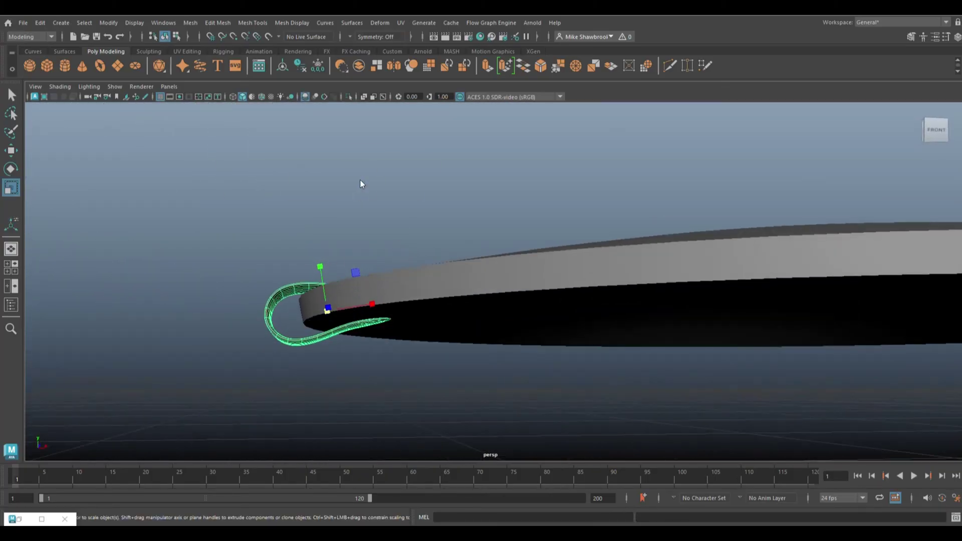
left_click_drag(337, 310, 411, 378)
left_click_drag(410, 379, 416, 393, "alt")
key("w")
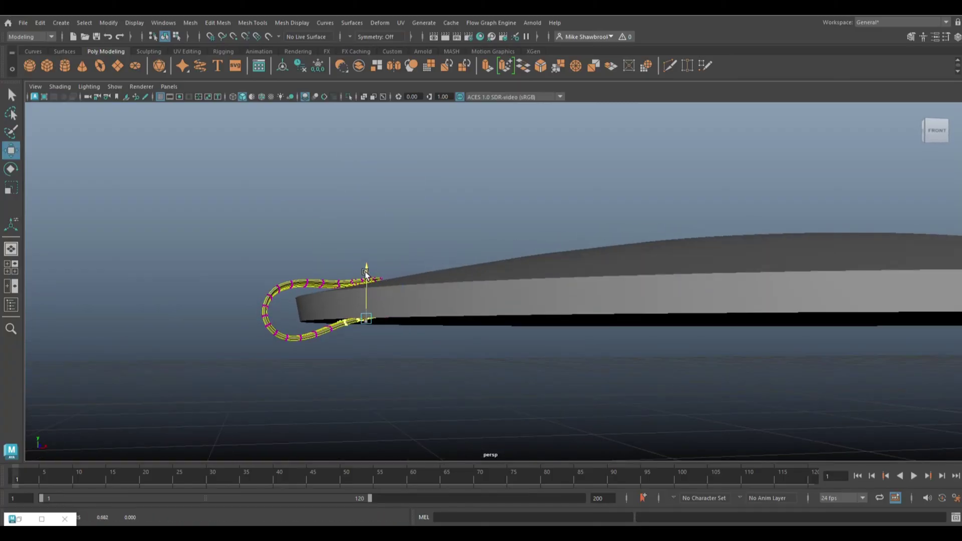
key("r")
middle_click_drag(386, 352, 355, 262)
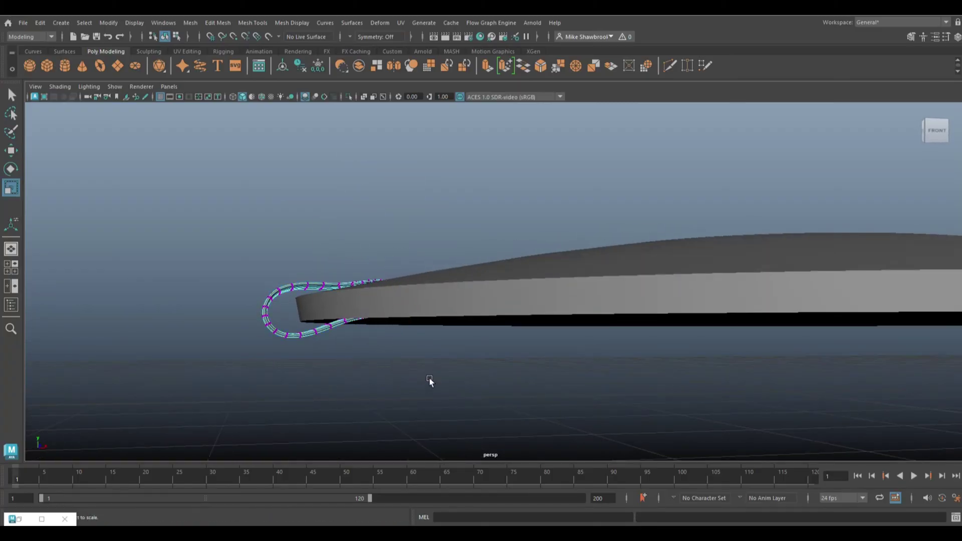
mouse_move(430, 380)
left_mouse_down("alt")
mouse_move(430, 391)
mouse_move(337, 326)
left_mouse_up("alt")
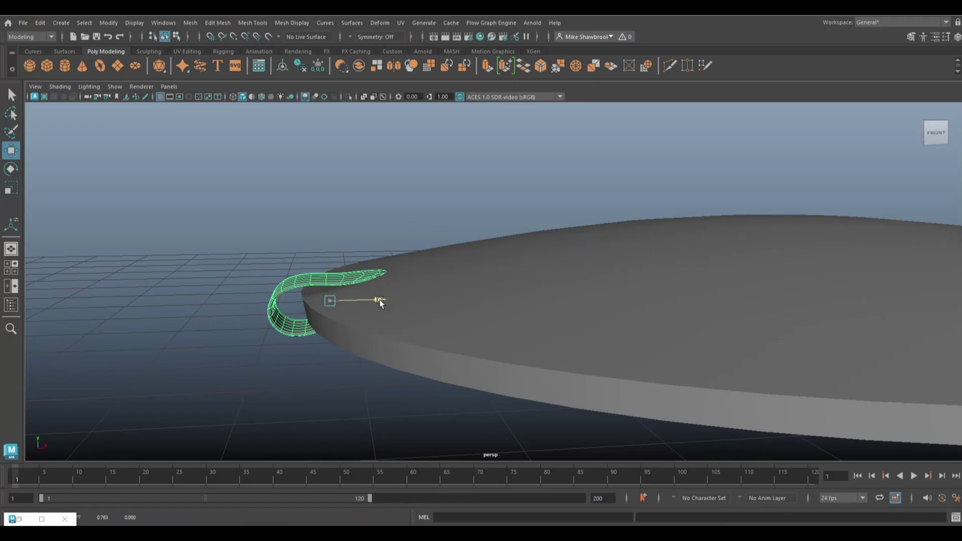
mouse_move(279, 224)
left_mouse_down("alt")
mouse_move(429, 398)
mouse_move(333, 332)
left_mouse_up("alt")
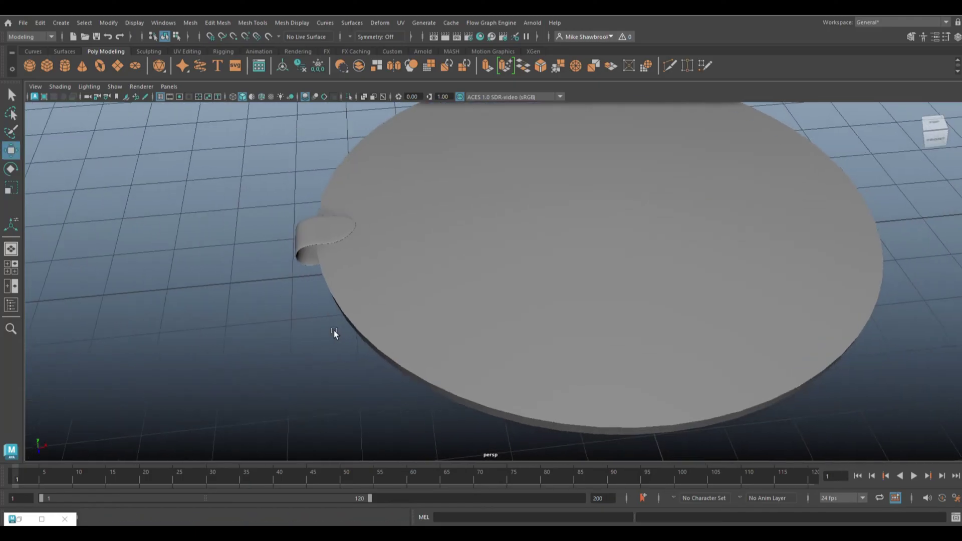
key("space")
key("space")
Step: Pivot the clip at the disc centre, rotate-duplicate it, and repeat Duplicate around the rim
key("d")
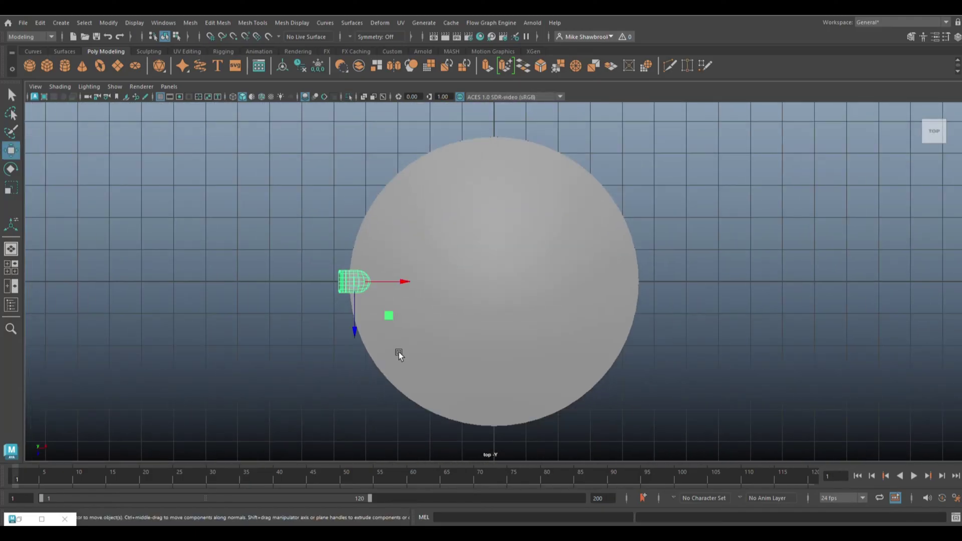
key("d")
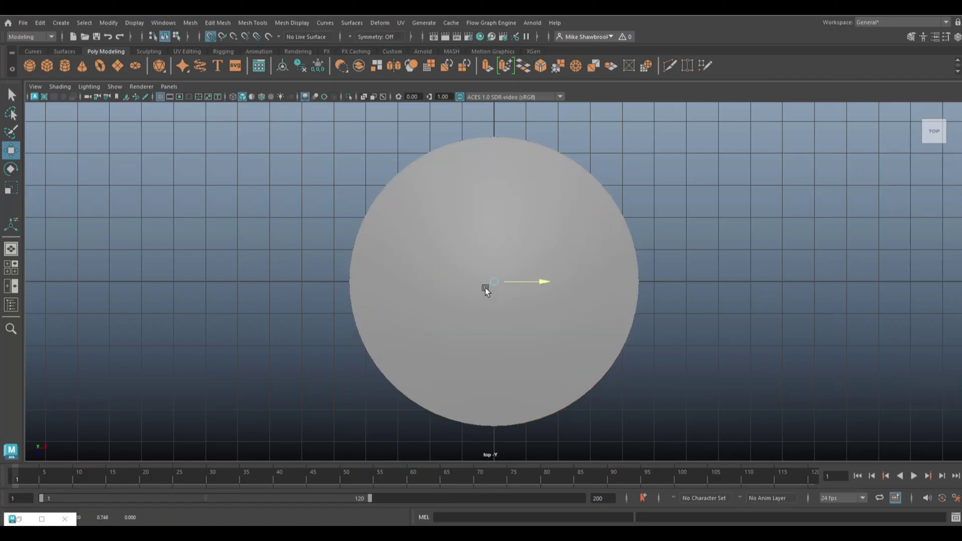
key("4")
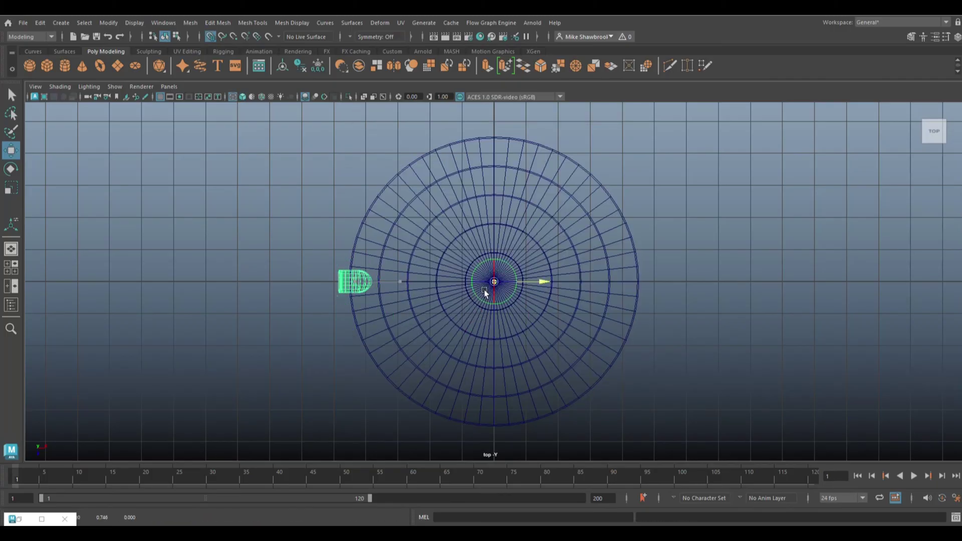
key("e")
left_click_drag(490, 334, 526, 242)
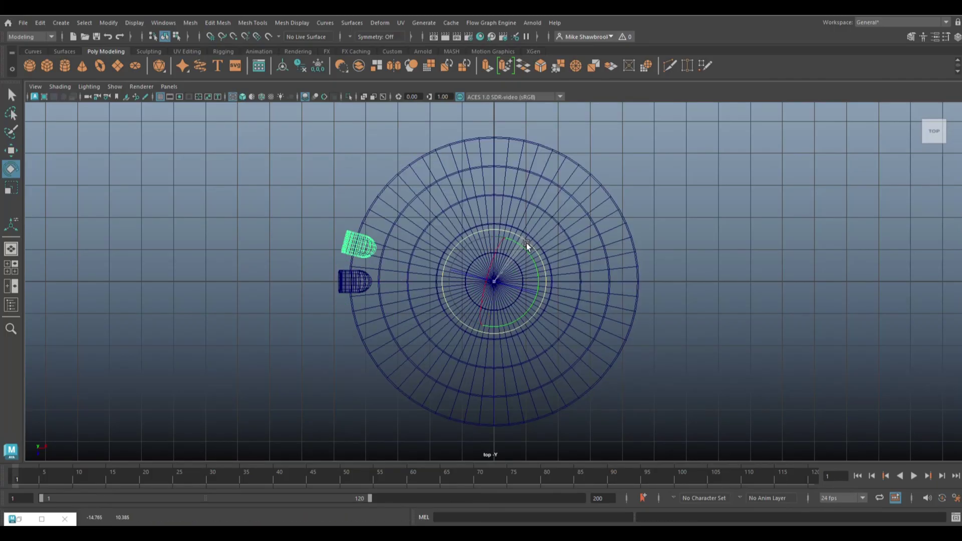
key("shift+d")
key("shift+d")
key("shift+d")
key("shift+d")
key("shift+d")
key("shift+d")
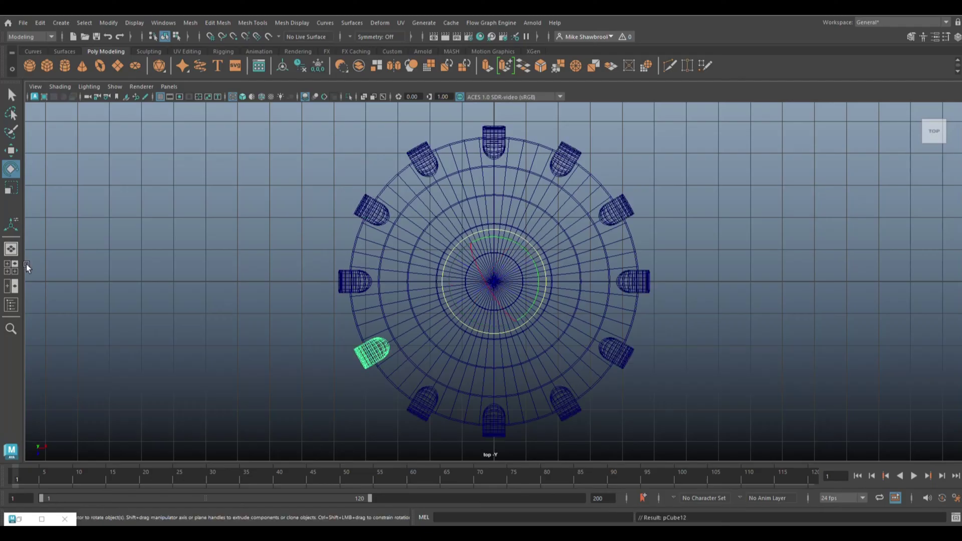
scroll(503, 265, "down", 3)
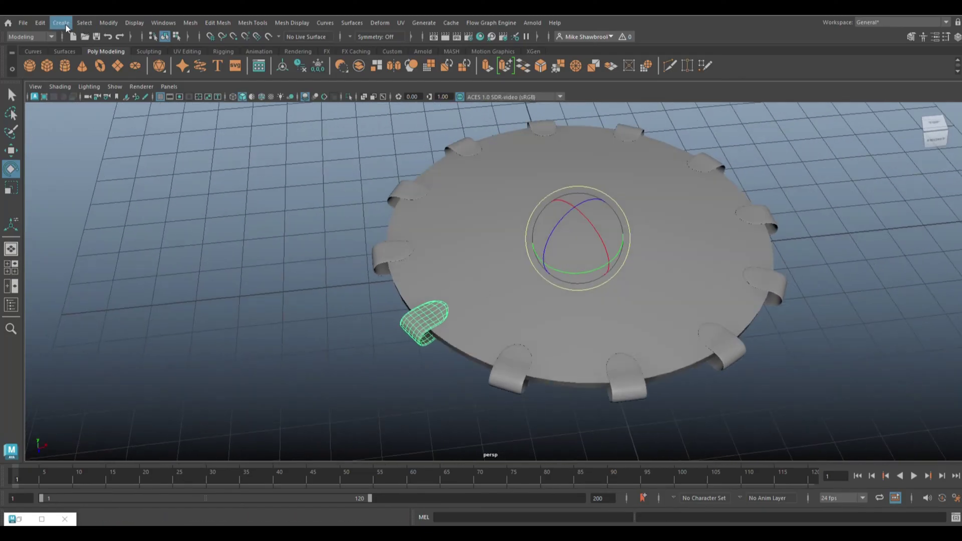
Step: Create a pipe with Subdivisions Axis 60 and Thickness 0.2
left_click(64, 24)
mouse_move(83, 38)
left_click(236, 164)
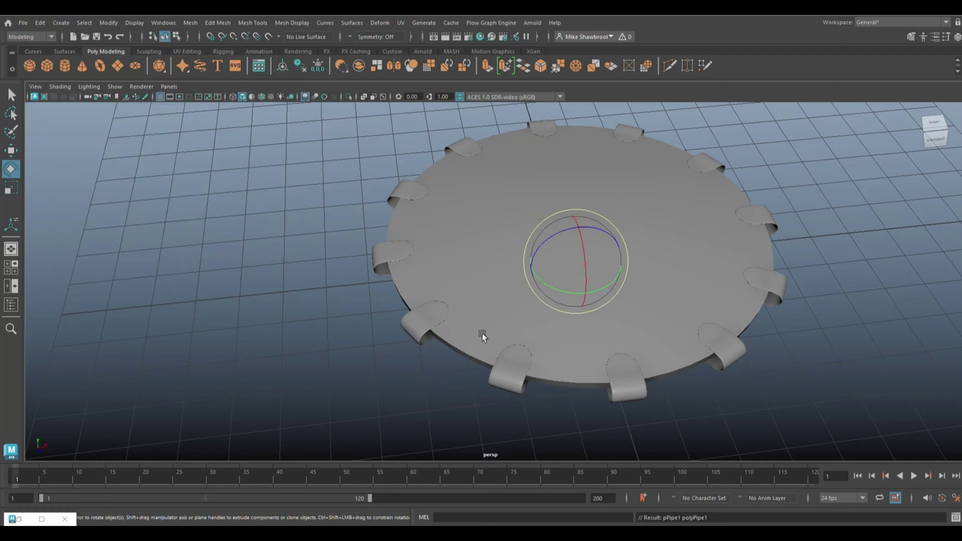
key("ctrl+a")
left_click(223, 134)
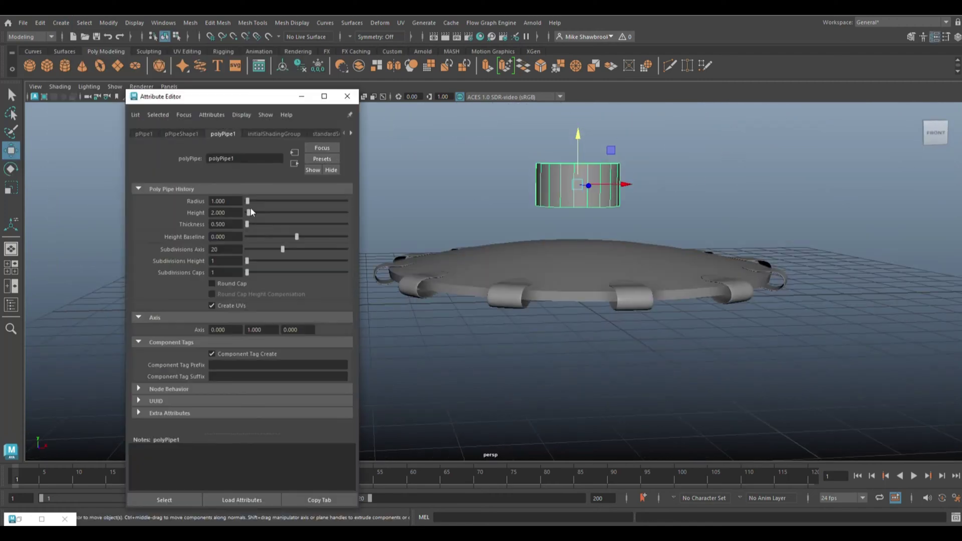
type("60")
key("Return")
left_click_drag(564, 346, 751, 223, "alt")
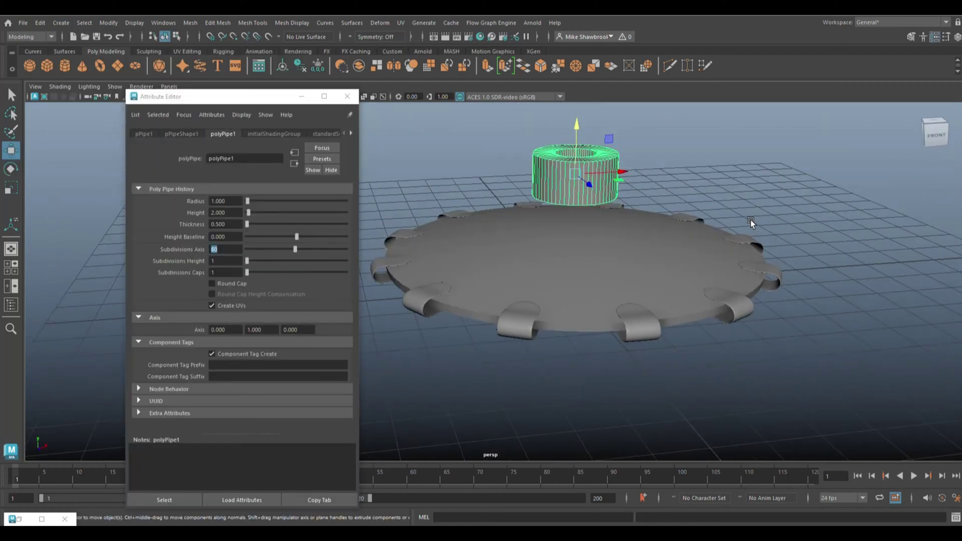
left_click(226, 224)
type("0.1")
key("Return")
left_click_drag(78, 338, 2, 362, "alt")
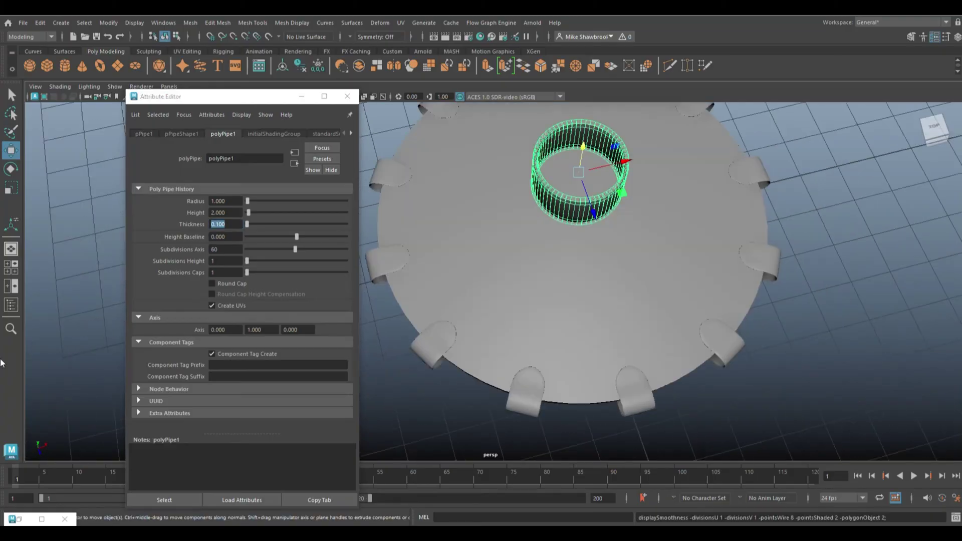
type("0.2")
key("Return")
Step: Select and delete part of the pipe's geometry
left_click_drag(695, 301, 695, 229, "alt")
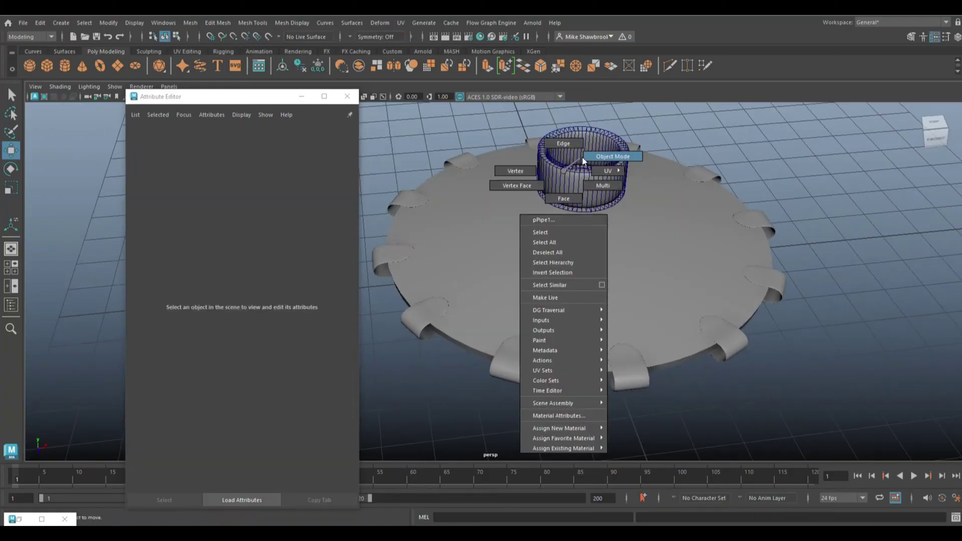
right_click_drag(582, 157, 576, 187)
left_click_drag(576, 188, 720, 209, "alt")
right_click_drag(720, 209, 724, 206)
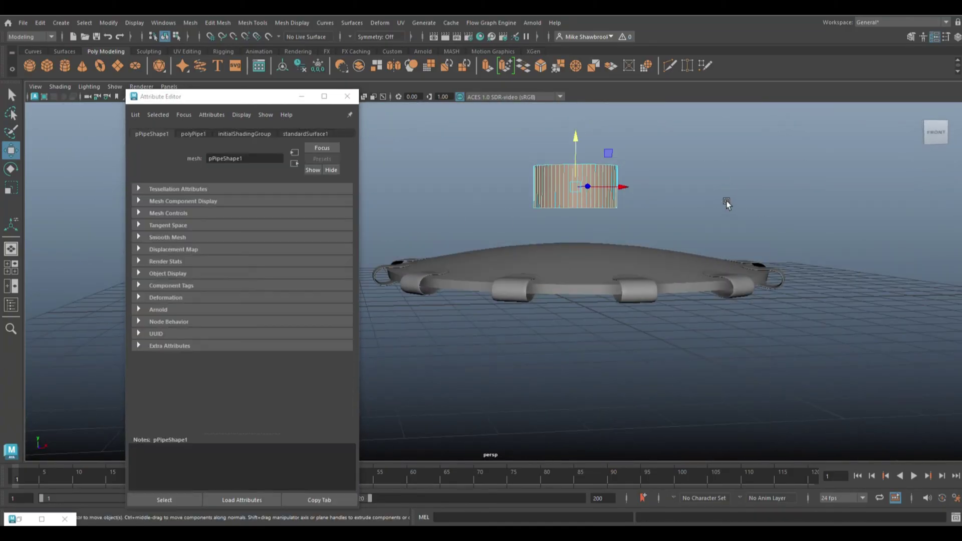
key("Delete")
left_click(347, 96)
Step: Lower the ring onto the disc, scale it to the rim, and widen its edges slightly
left_click_drag(366, 309, 397, 292, "alt")
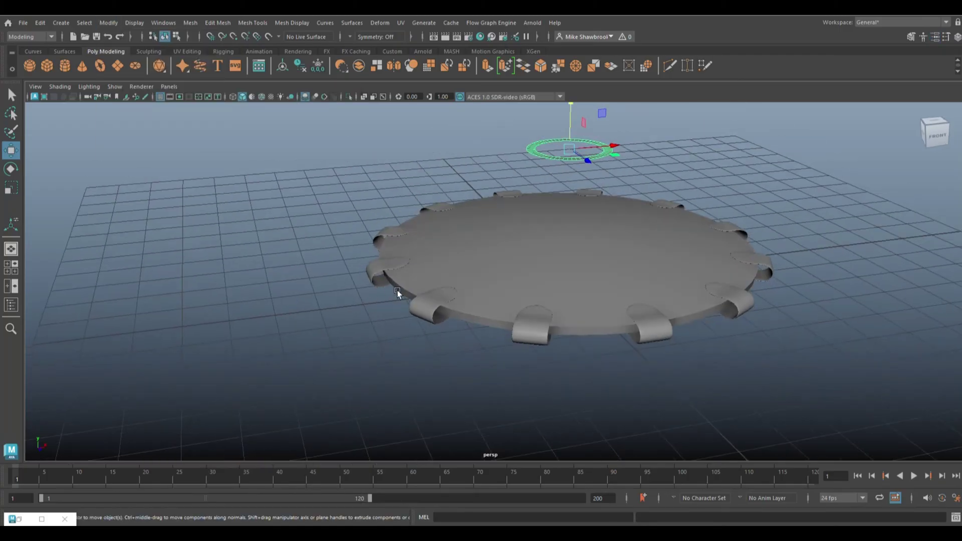
left_click_drag(569, 117, 569, 190)
key("r")
left_click_drag(567, 223, 768, 257)
left_click(11, 271)
key("space")
right_click_drag(680, 157, 680, 125)
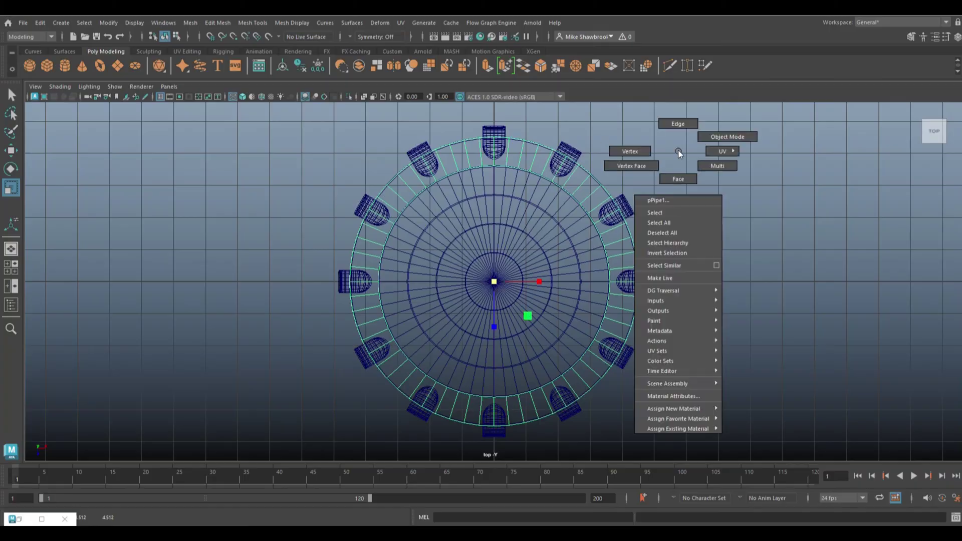
left_click_drag(494, 283, 516, 289)
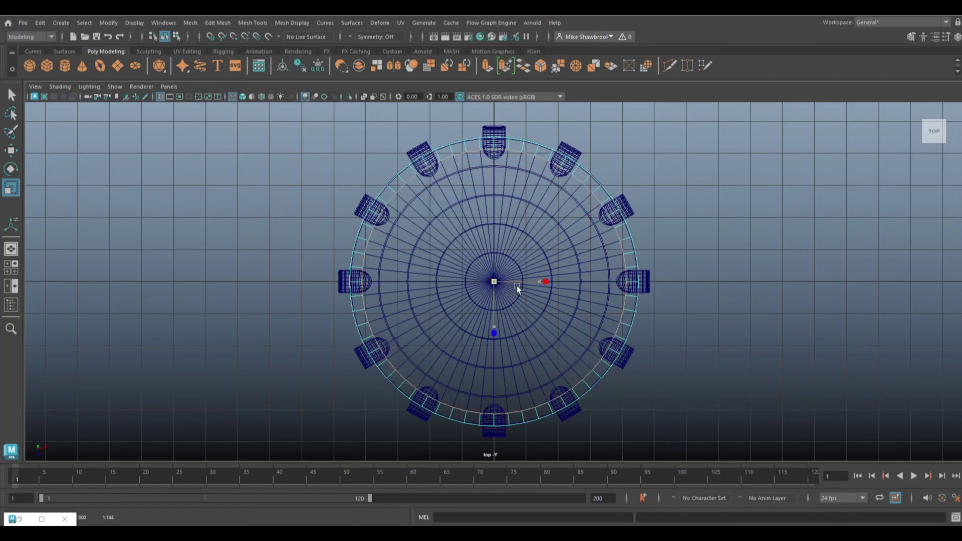
key("space")
key("space")
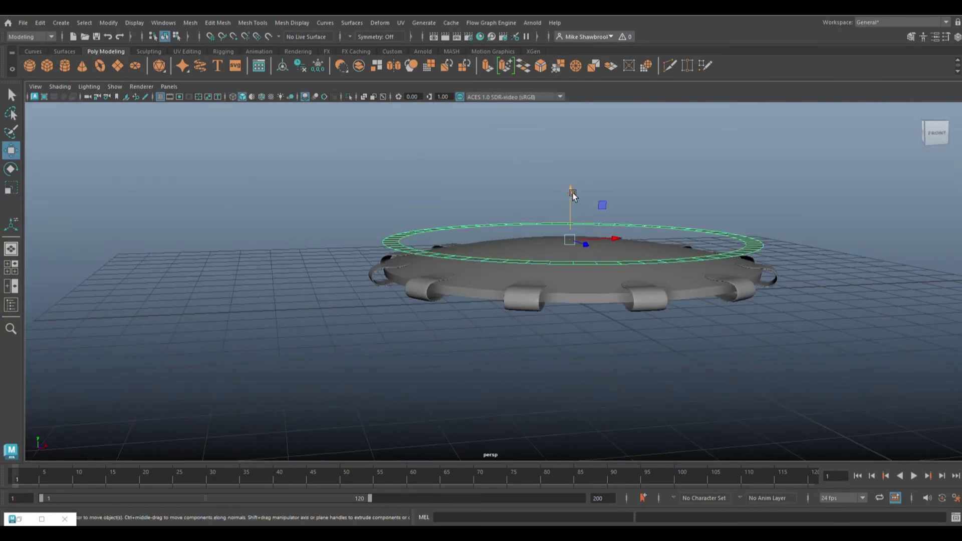
mouse_move(573, 196)
left_mouse_down()
mouse_move(577, 215)
mouse_move(701, 180)
left_mouse_up()
Step: Delete the ring's right-half faces in top view and extrude the remaining half to 0.05 thickness
right_click_drag(737, 182, 740, 213)
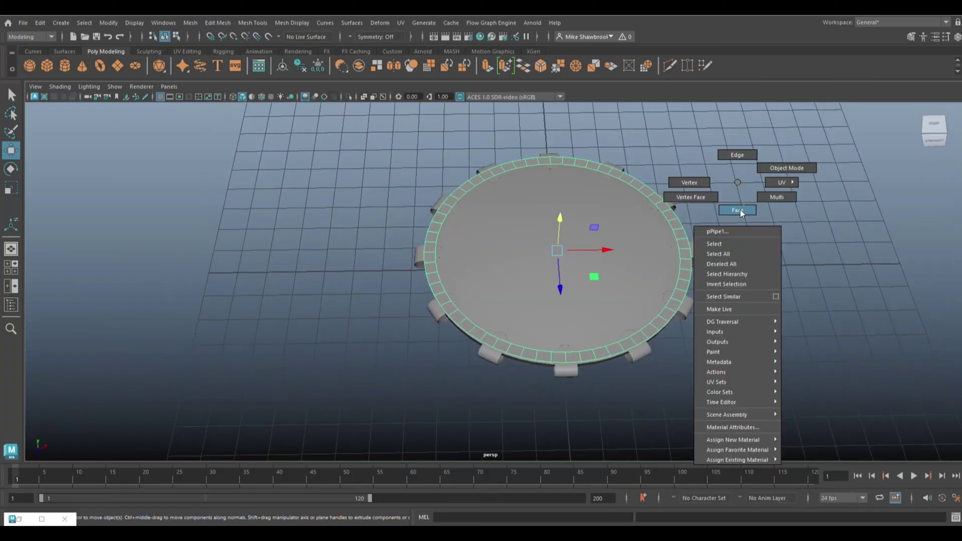
key("space")
key("space")
left_click_drag(495, 119, 709, 445)
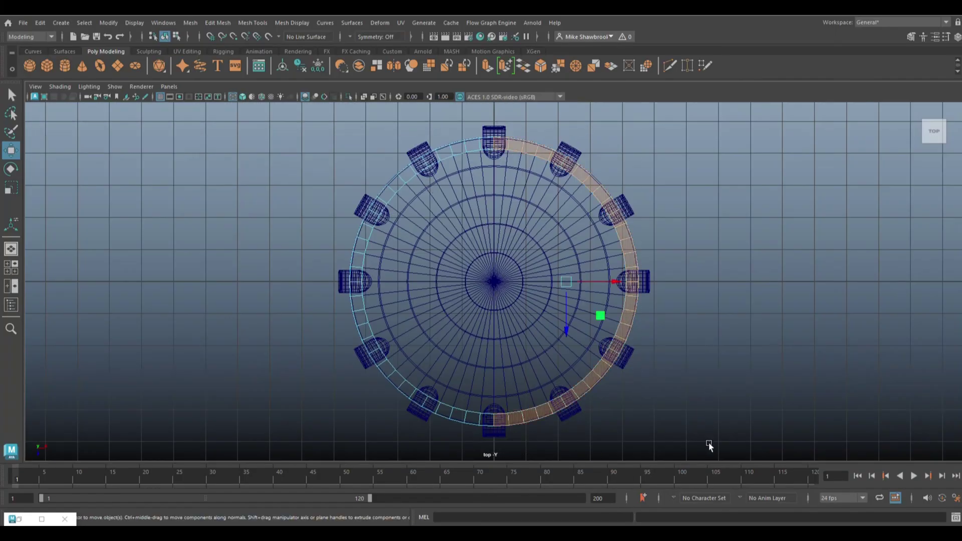
key("Delete")
key("space")
left_click_drag(530, 337, 599, 298, "alt")
key("ctrl+e")
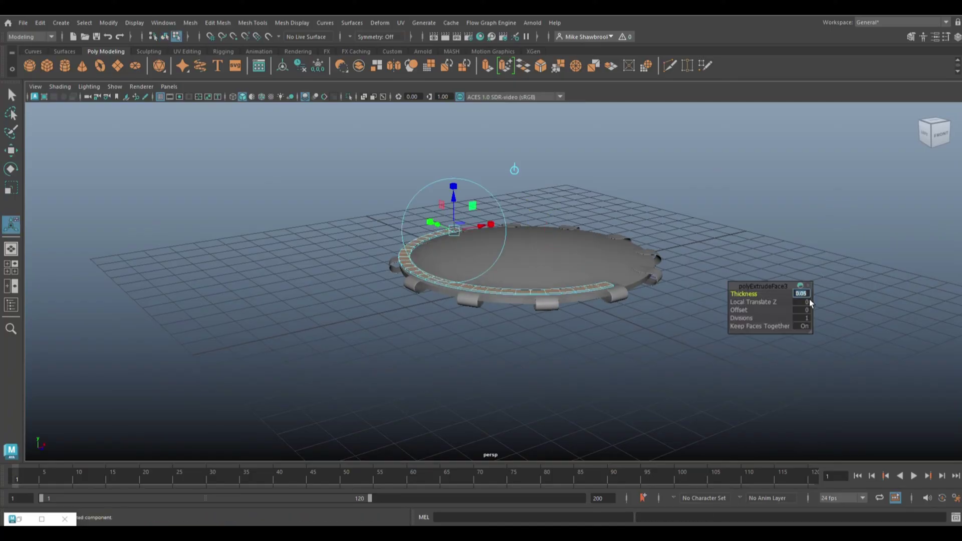
left_click(545, 393)
Step: Adjust a vertex at the half ring's end, then duplicate it rotated 180° to complete the rim
mouse_move(545, 392)
left_mouse_down("alt")
mouse_move(564, 405)
mouse_move(762, 182)
left_mouse_up("alt")
right_click_drag(763, 181, 717, 182)
left_click_drag(716, 182, 658, 338, "alt")
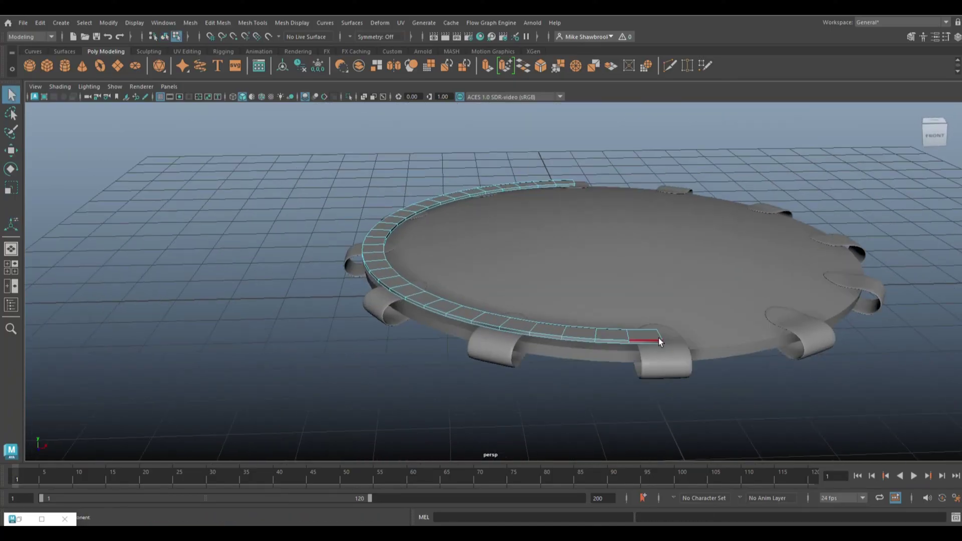
left_click(658, 337)
key("w")
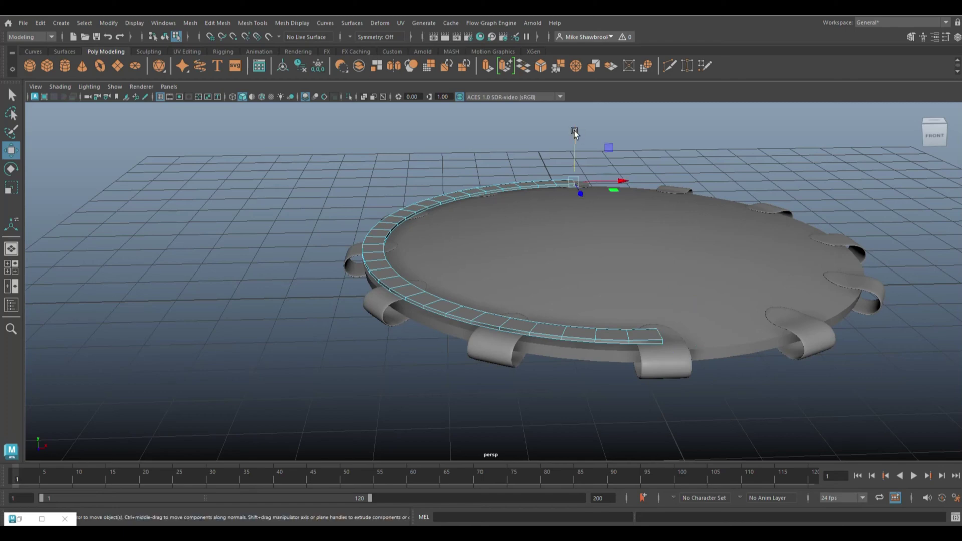
right_click_drag(556, 178, 608, 165)
key("e")
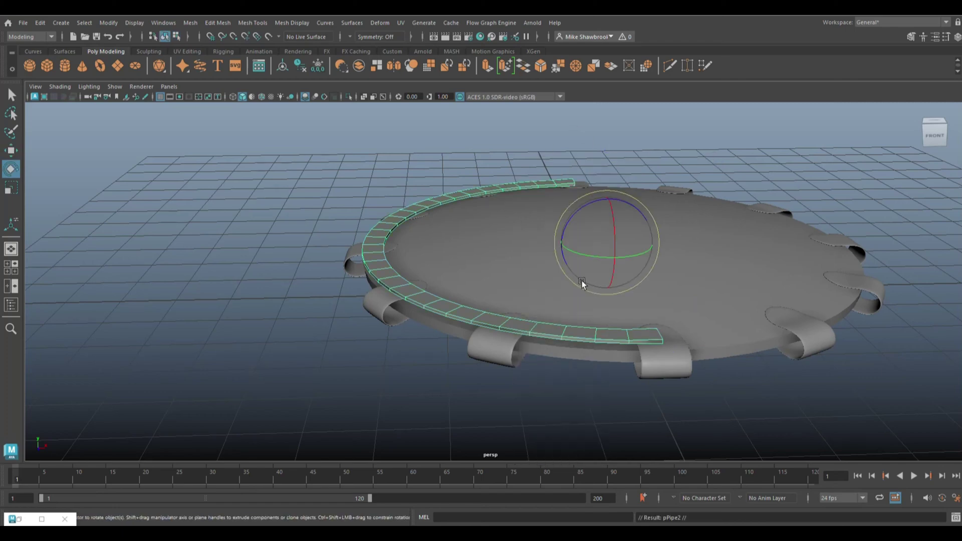
left_click_drag(584, 279, 720, 279)
left_click(792, 178)
mouse_move(792, 178)
left_mouse_down("alt")
mouse_move(509, 303)
mouse_move(459, 285)
left_mouse_up("alt")
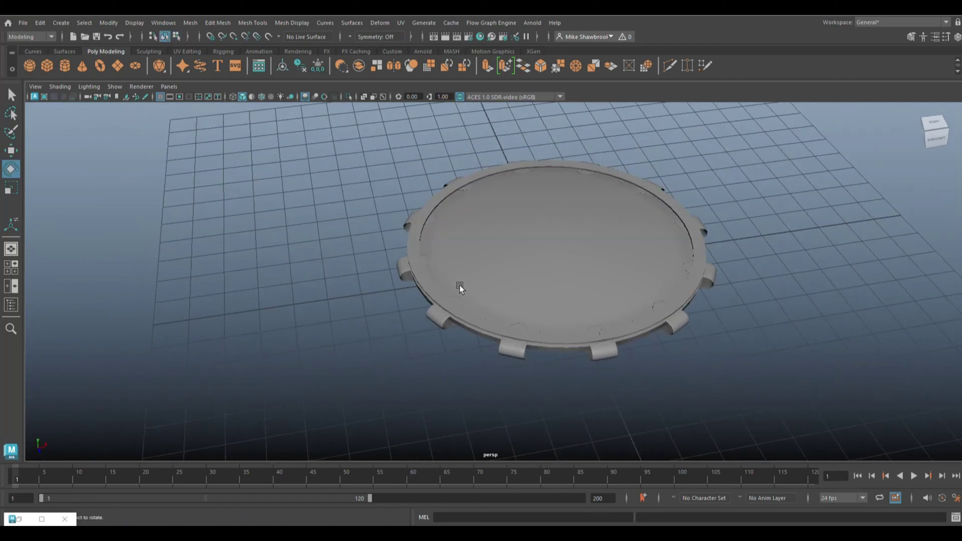
Step: Create a polygon cylinder above the disc with 8 axis subdivisions and 3 caps
left_click(65, 65)
key("w")
left_click_drag(551, 237, 557, 145)
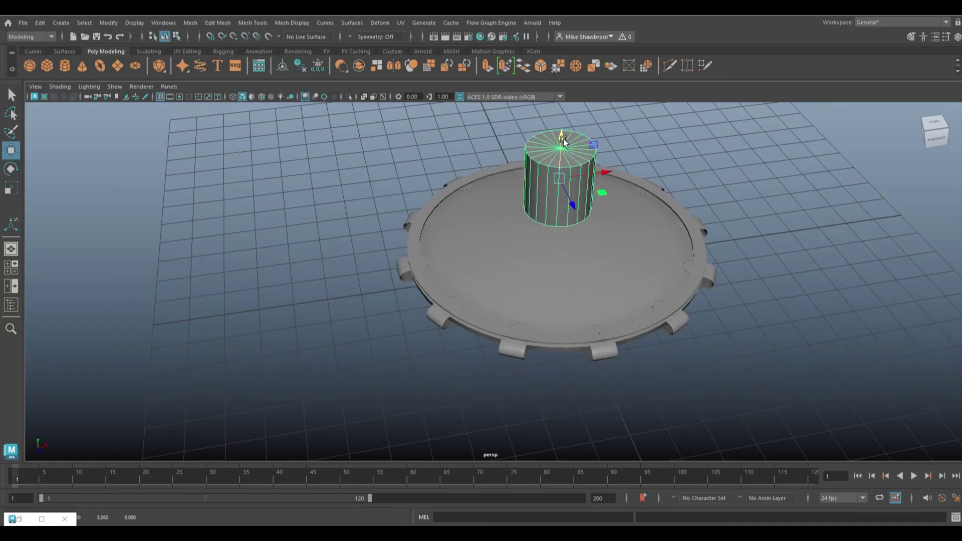
key("ctrl+a")
left_click(248, 134)
type("8")
key("Return")
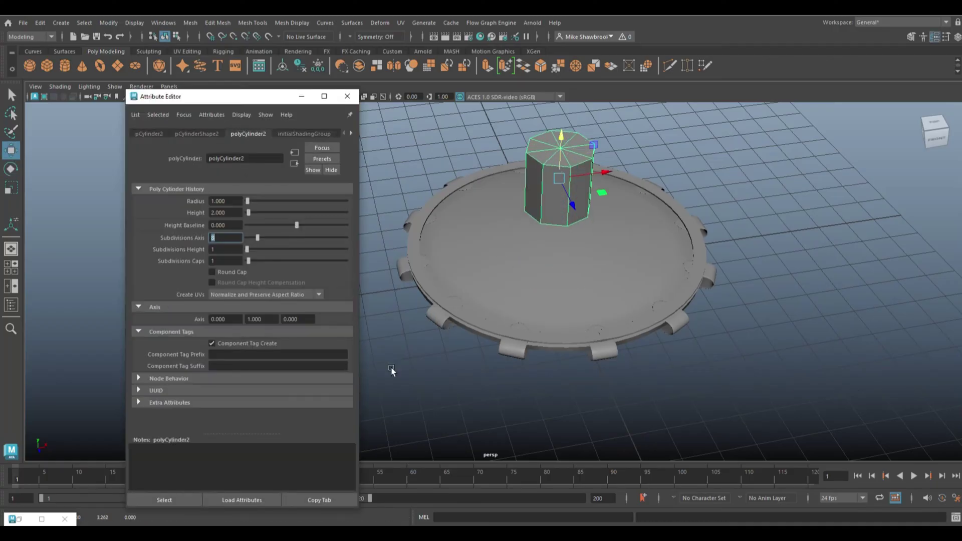
type("3")
key("Return")
Step: Delete the cylinder's bottom cap faces to leave it open underneath
left_click(795, 320)
left_click_drag(794, 321, 644, 356, "alt")
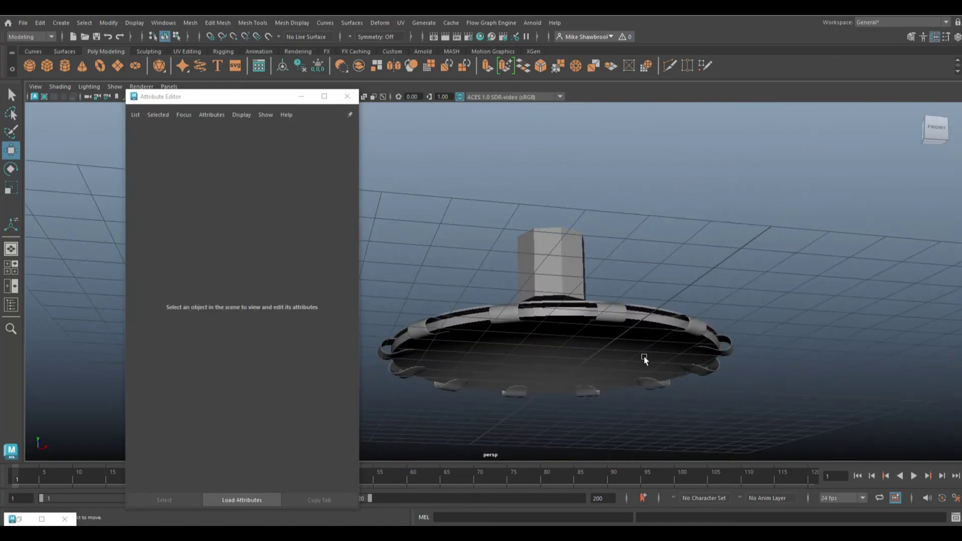
scroll(651, 300, "up", 5)
right_click_drag(656, 238, 656, 260)
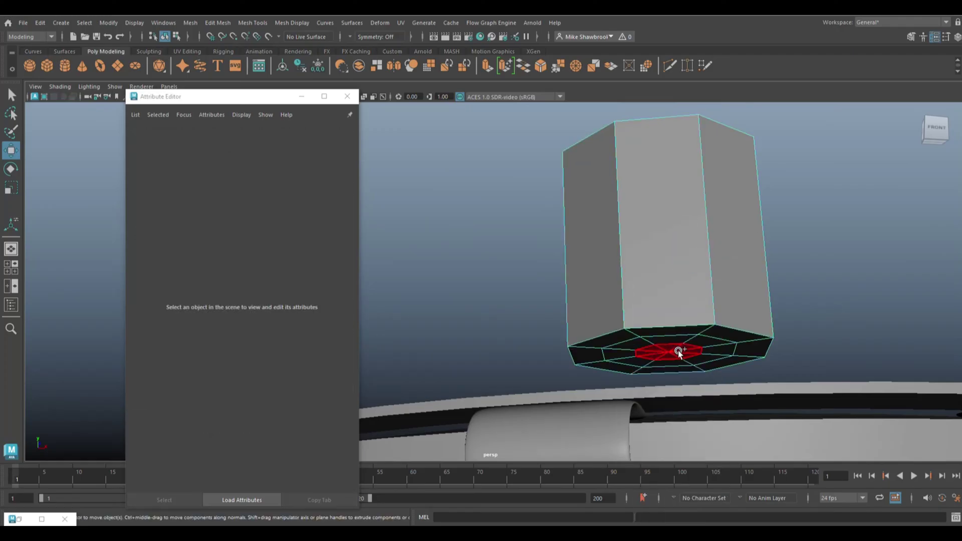
left_click(677, 350)
key("Delete")
Step: Lift the inner top faces to form a raised centre on the cap
left_click_drag(679, 351, 629, 242, "alt")
right_click(630, 242)
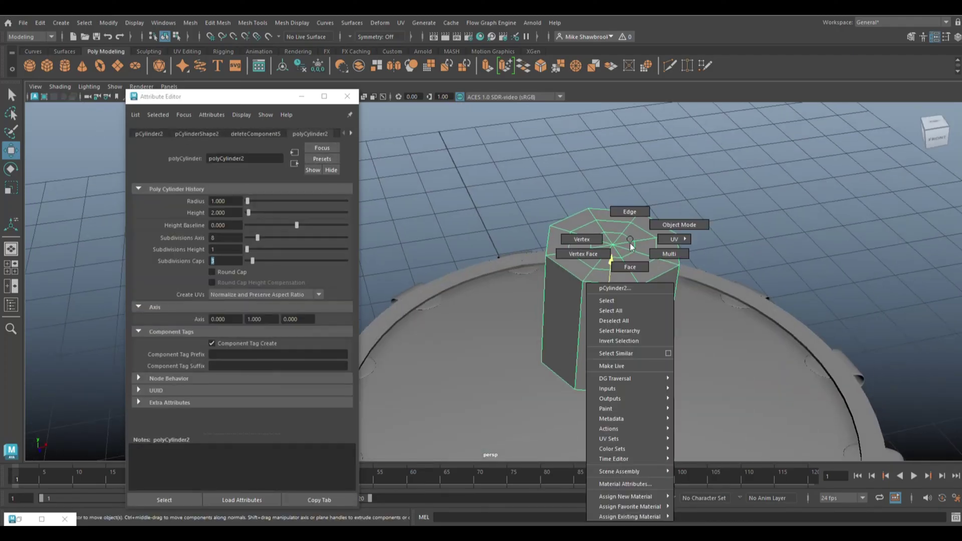
right_click_drag(630, 243, 624, 257)
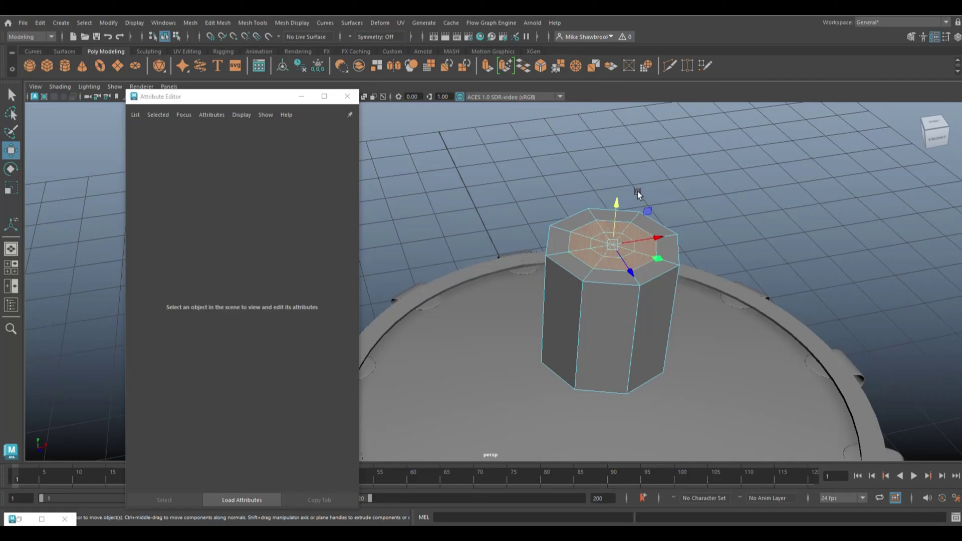
left_click_drag(616, 203, 616, 189)
Step: Raise the bottom vertices to shorten the cylinder into a short bolt head
left_click_drag(696, 176, 745, 199, "alt")
right_click(746, 200)
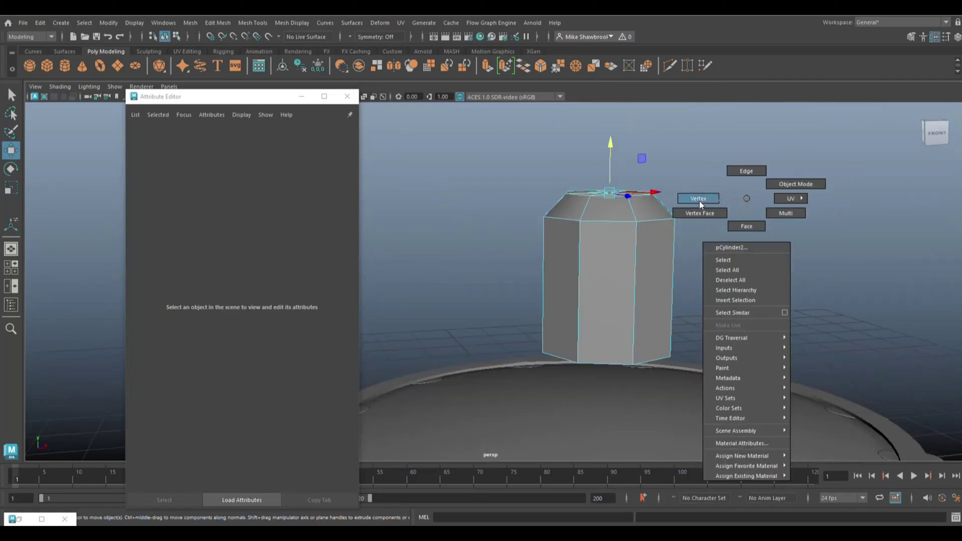
left_click(700, 205)
left_click_drag(606, 308, 606, 200)
left_click(347, 96)
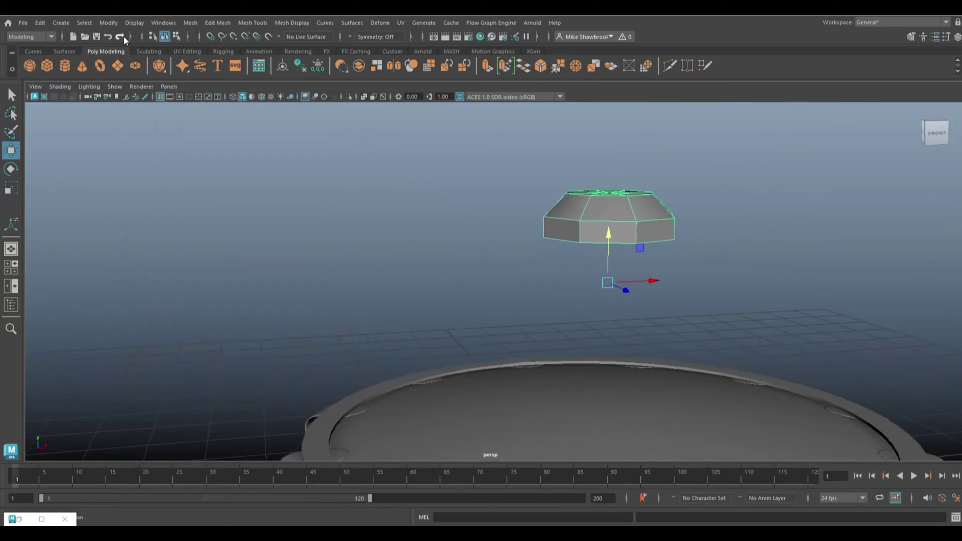
Step: Move the bolt head out onto the disc's rim and check its height against the rim
key("space")
key("space")
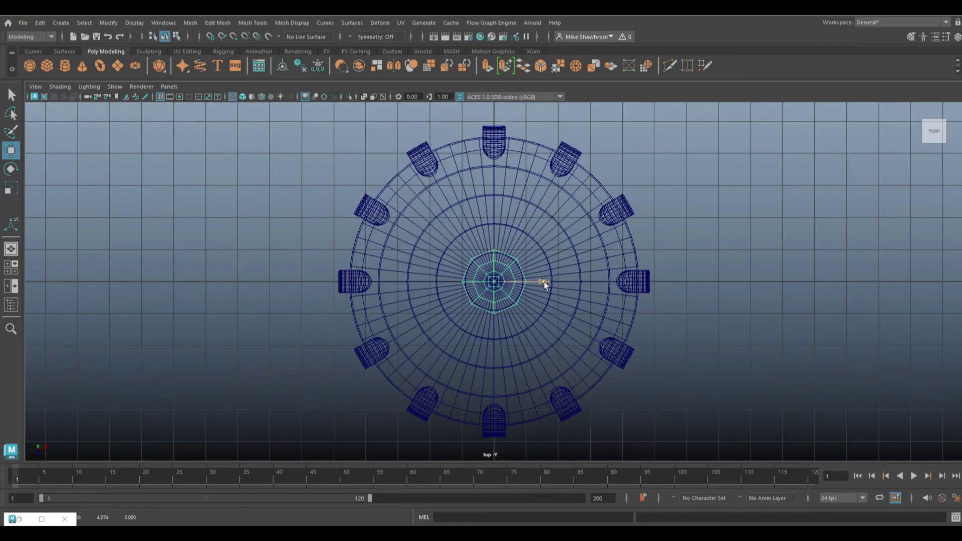
left_click_drag(544, 283, 407, 298)
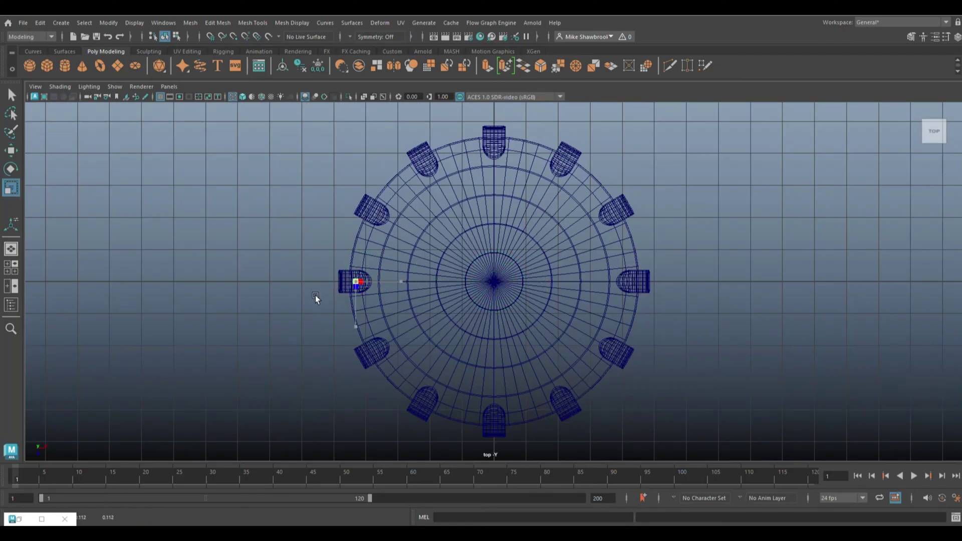
key("f")
key("space")
key("space")
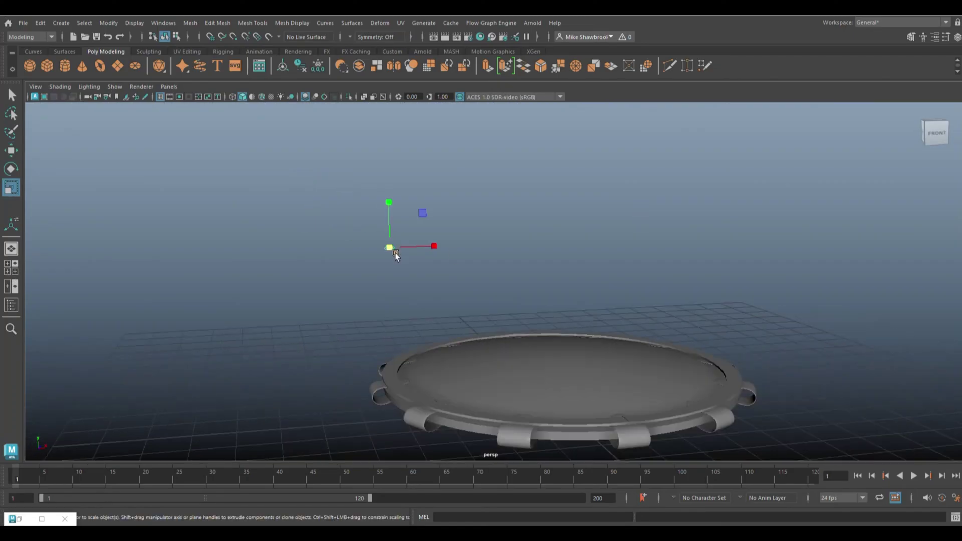
key("f")
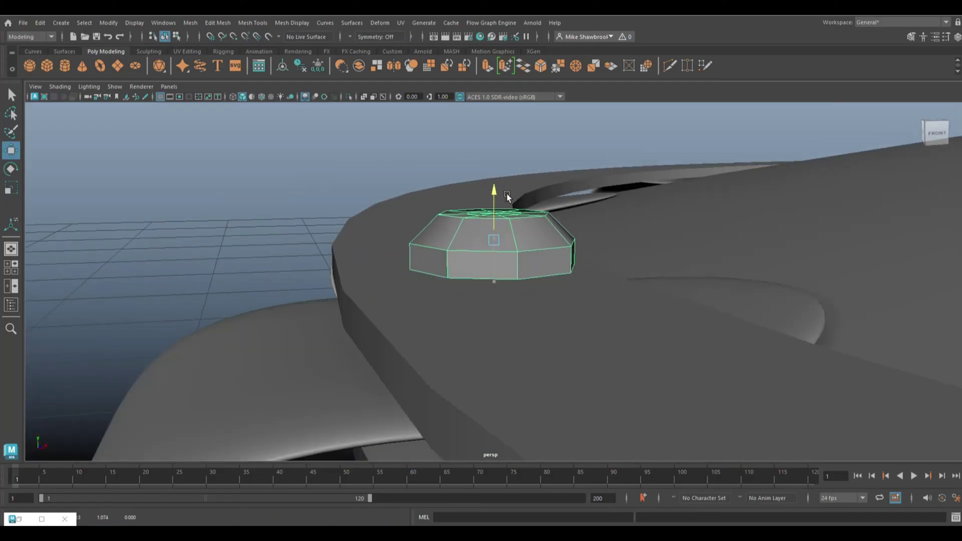
left_click_drag(294, 290, 353, 351, "alt")
left_click(572, 285)
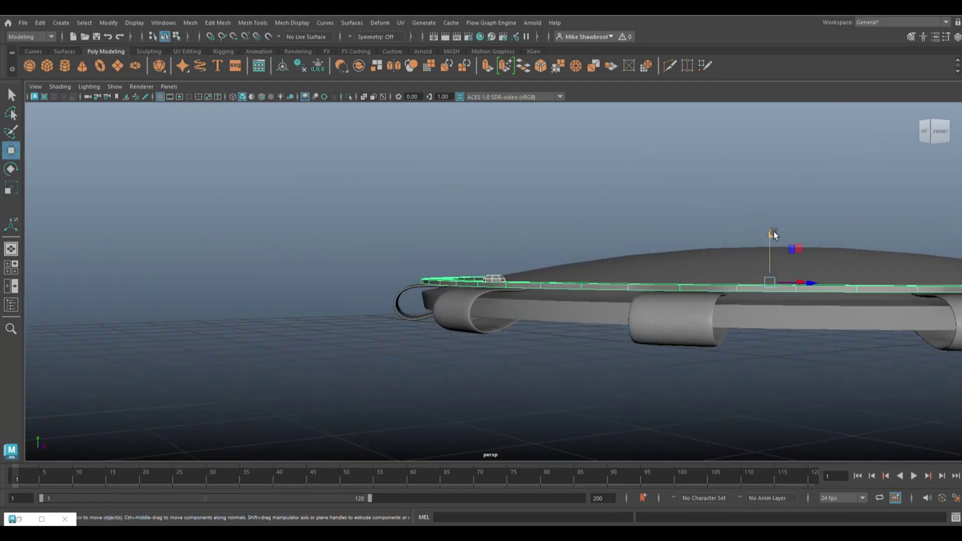
left_click_drag(571, 288, 625, 326, "alt")
Step: Snap the bolt's pivot to the disc centre so it rotates around the disc
key("space")
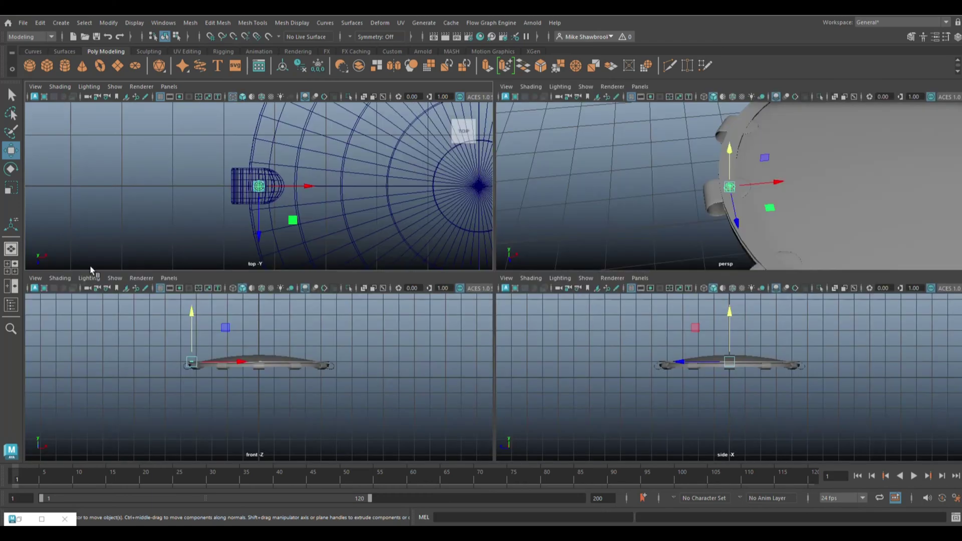
key("space")
key("d")
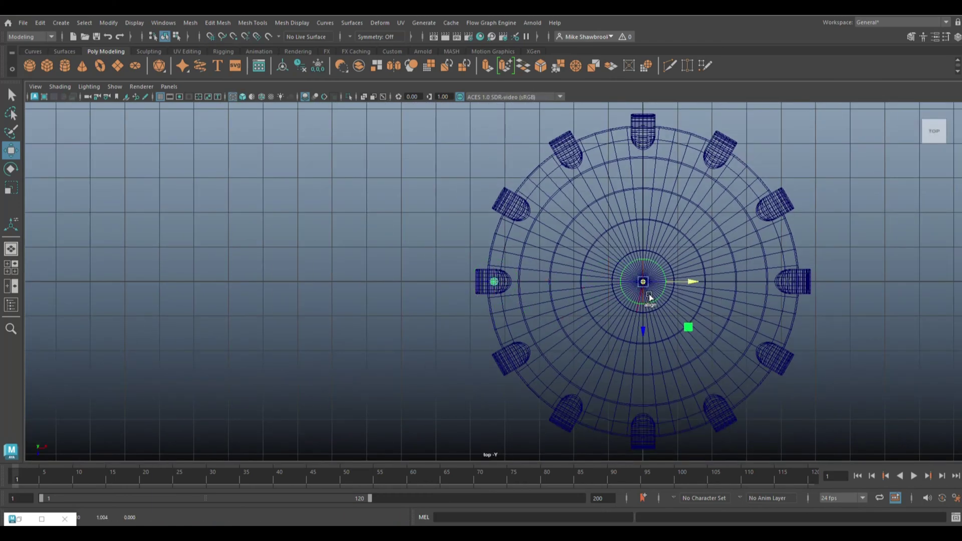
key("e")
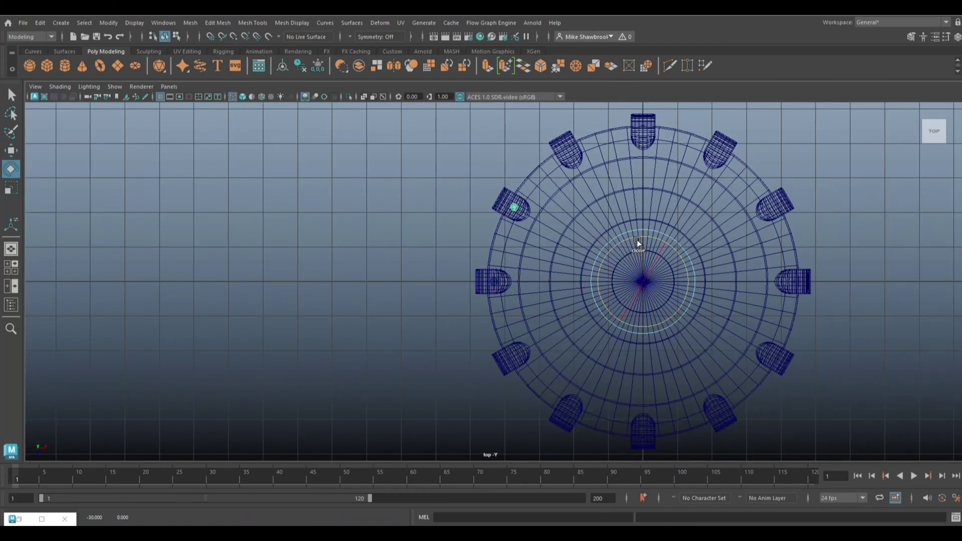
key("space")
key("space")
left_click_drag(522, 310, 770, 344, "alt")
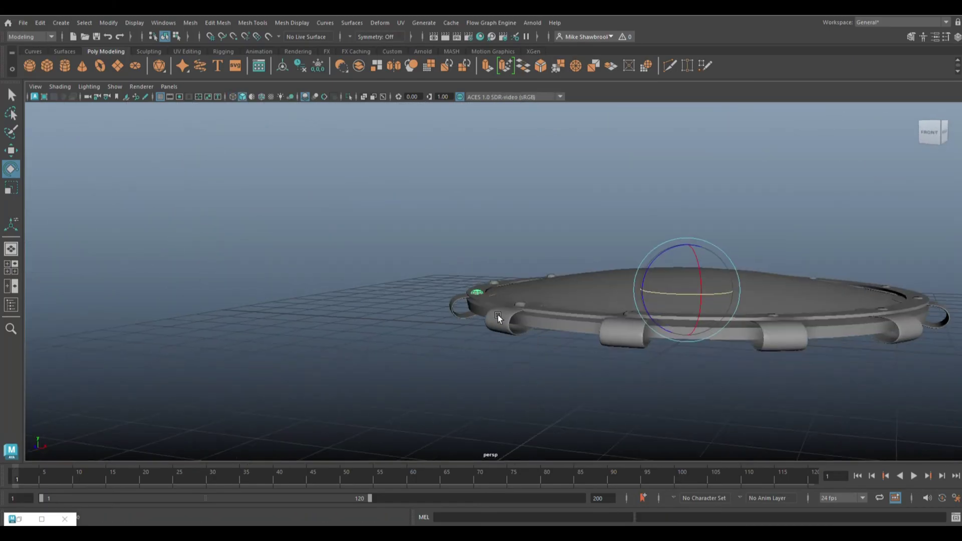
left_click(770, 344)
Step: Create a NURBS guide circle at the origin
key("w")
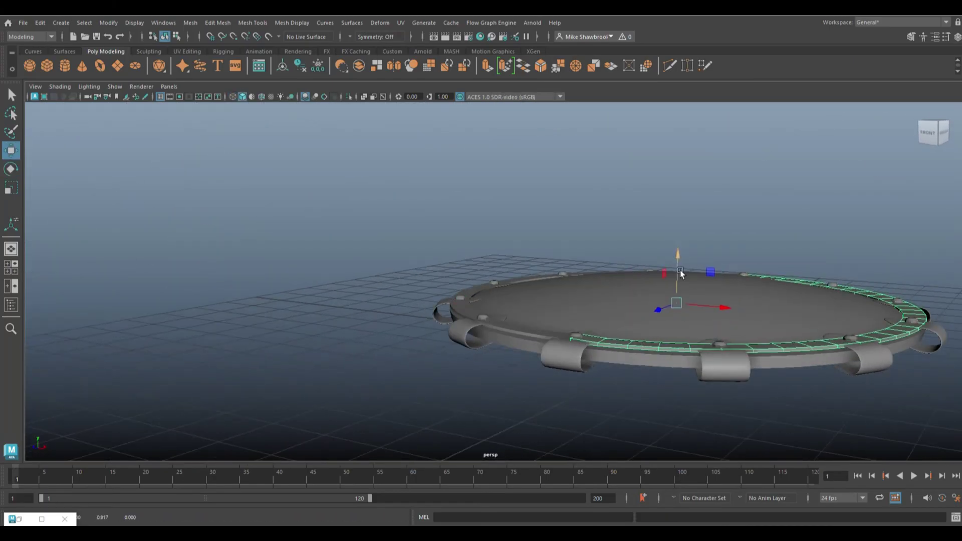
left_click(628, 412)
scroll(628, 411, "down", 3)
mouse_move(627, 411)
left_mouse_down("alt")
mouse_move(693, 405)
mouse_move(653, 450)
mouse_move(638, 380)
mouse_move(592, 392)
mouse_move(592, 403)
mouse_move(604, 373)
mouse_move(604, 410)
left_mouse_up("alt")
left_click(60, 23)
mouse_move(89, 50)
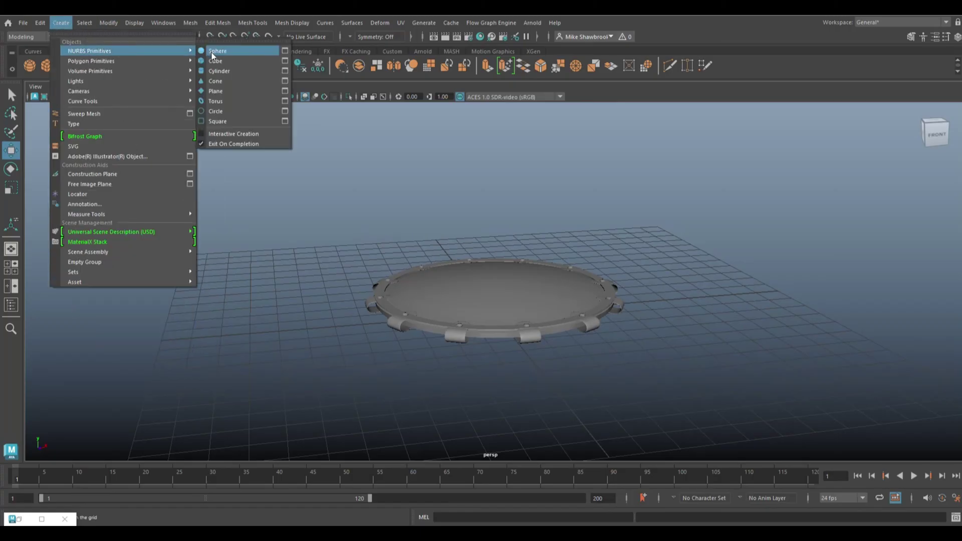
left_click(233, 111)
Step: Scale the circle up around the disc, raise it to rim height, then deselect
left_click_drag(495, 316, 633, 317)
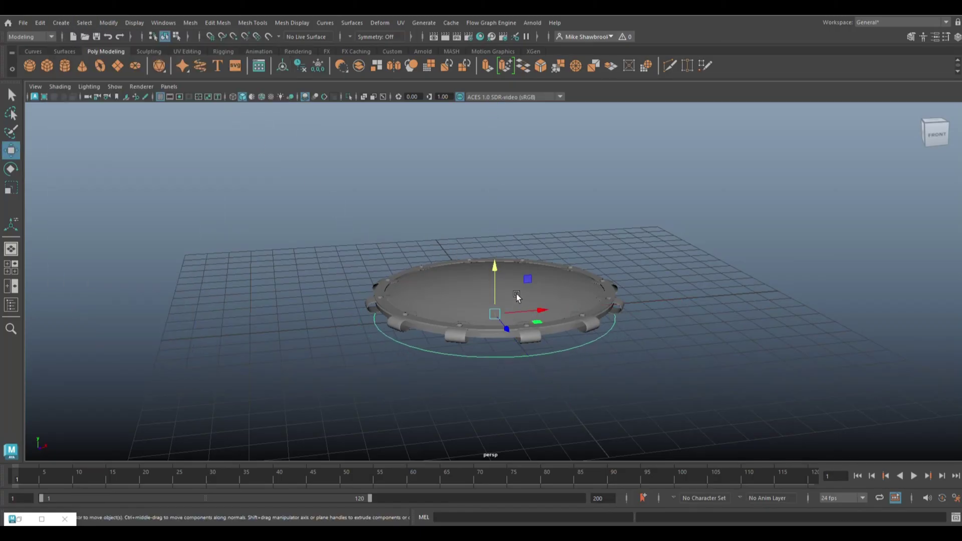
left_click_drag(492, 273, 491, 254)
left_click(7, 252)
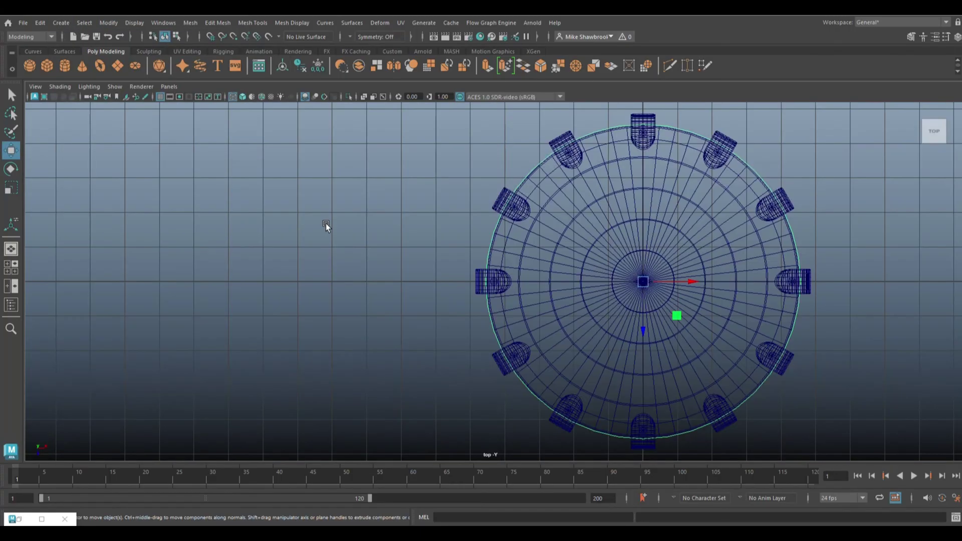
key("space")
key("space")
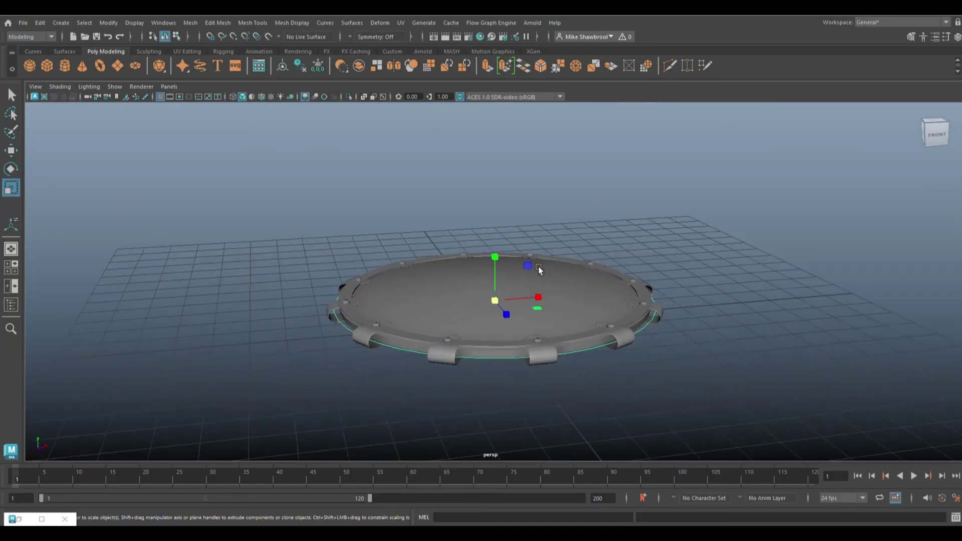
left_click_drag(543, 315, 515, 309, "alt")
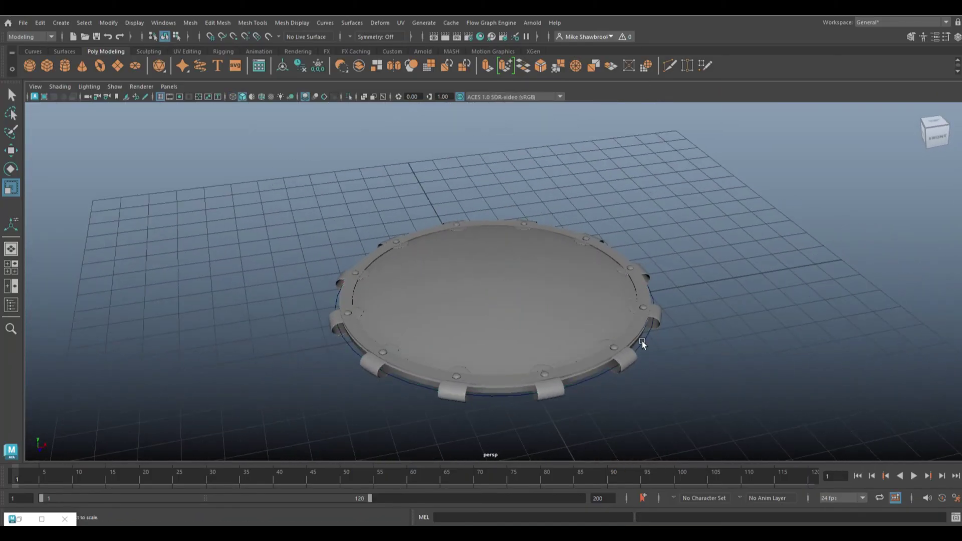
left_click(252, 23)
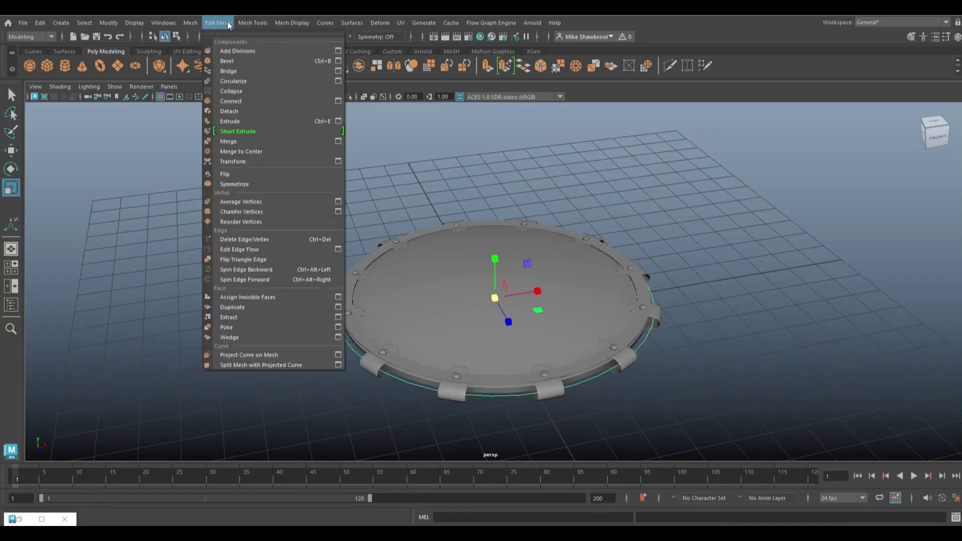
left_click(726, 305)
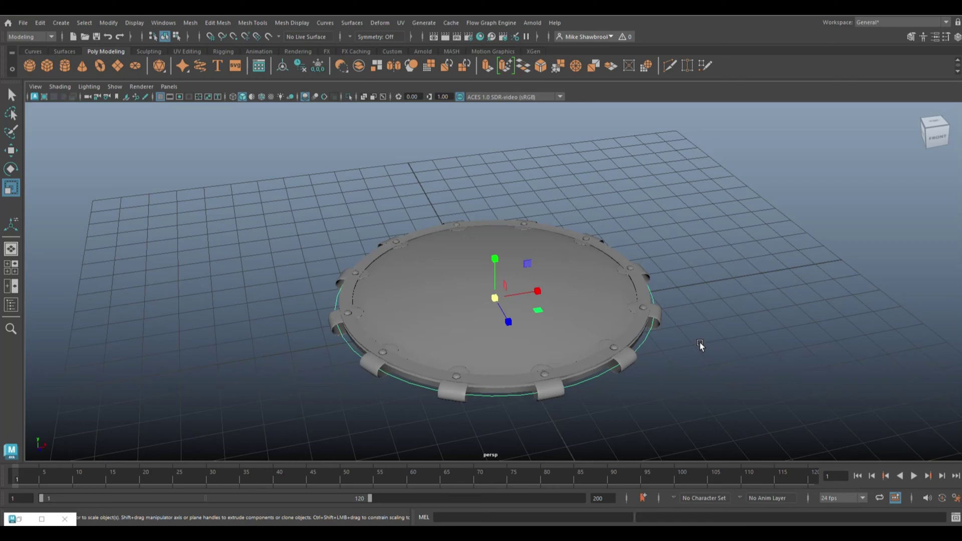
left_click(721, 304)
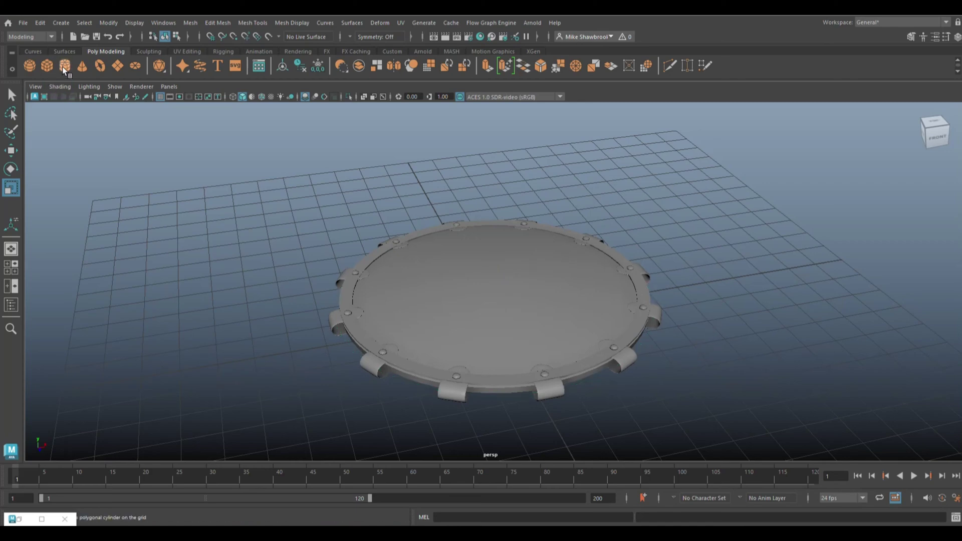
Step: Lay the new cylinder on its side and scale it into a long thin rod
left_click_drag(537, 299, 792, 283)
key("ctrl+z")
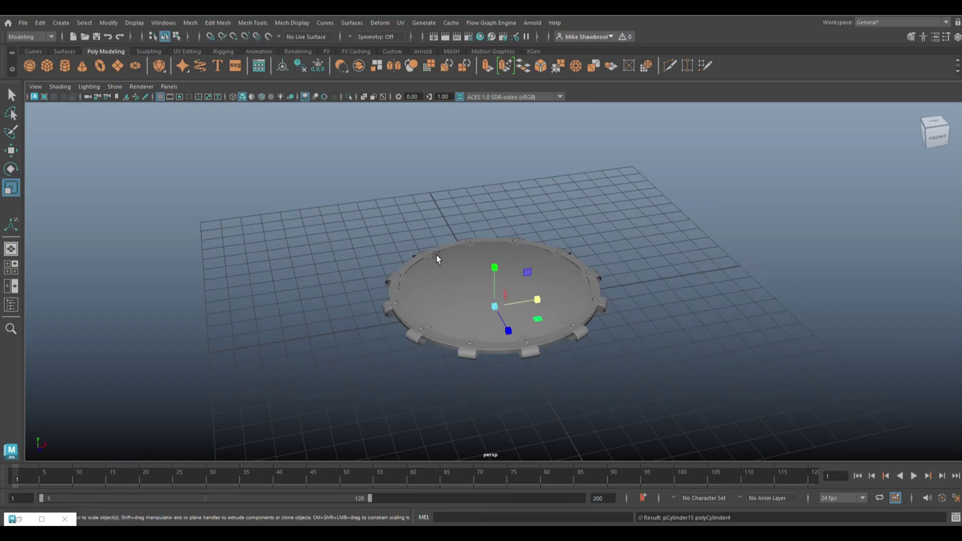
key("e")
mouse_move(494, 262)
left_mouse_down()
mouse_move(494, 142)
mouse_move(532, 152)
mouse_move(584, 187)
left_mouse_up()
key("r")
left_click_drag(494, 194, 184, 235)
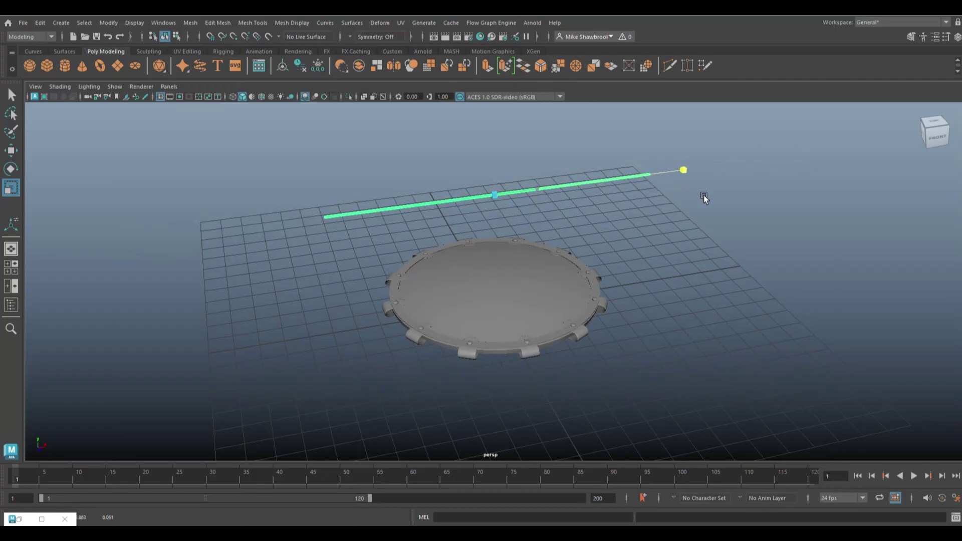
Step: Duplicate the rod into a bundle of parallel strands in the side view
mouse_move(703, 196)
left_mouse_down("alt")
mouse_move(692, 230)
mouse_move(785, 230)
mouse_move(780, 220)
left_mouse_up("alt")
key("space")
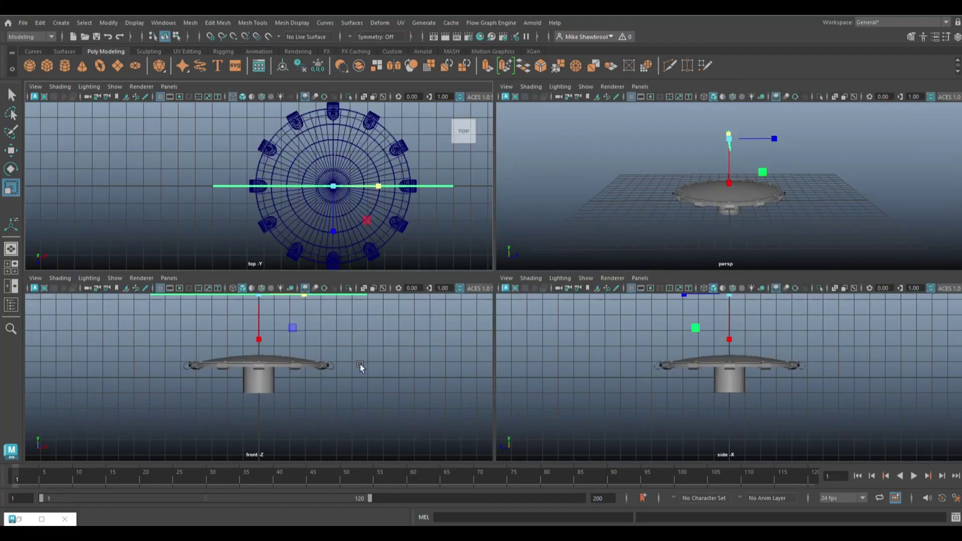
key("space")
key("f")
key("w")
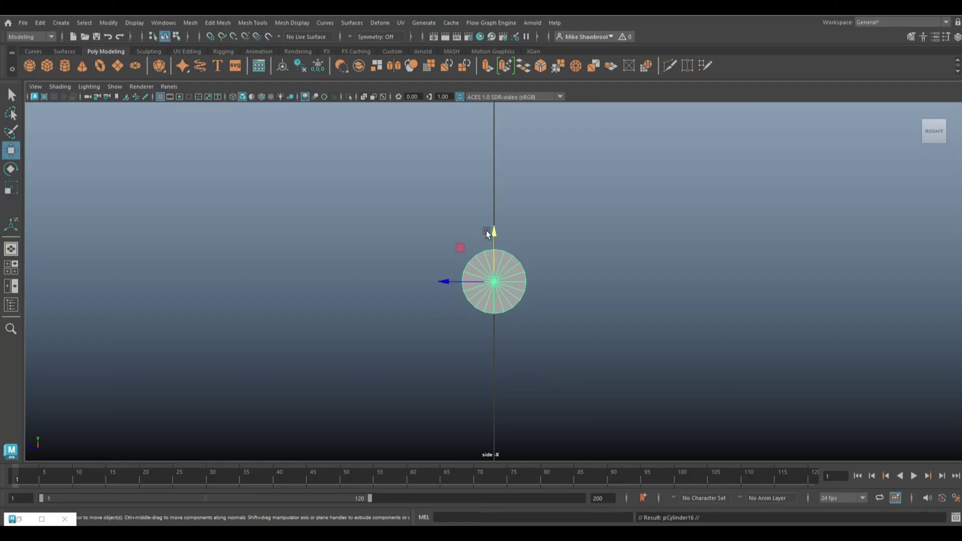
left_click_drag(493, 232, 499, 296, "shift")
key("shift+d")
left_click(514, 345)
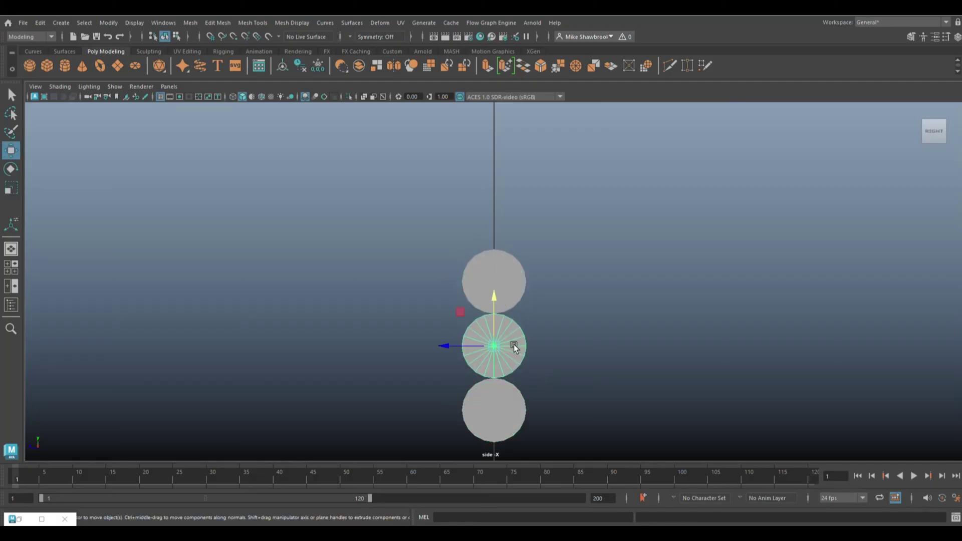
mouse_move(444, 347)
left_mouse_down("shift")
mouse_move(510, 360)
mouse_move(378, 365)
left_mouse_up("shift")
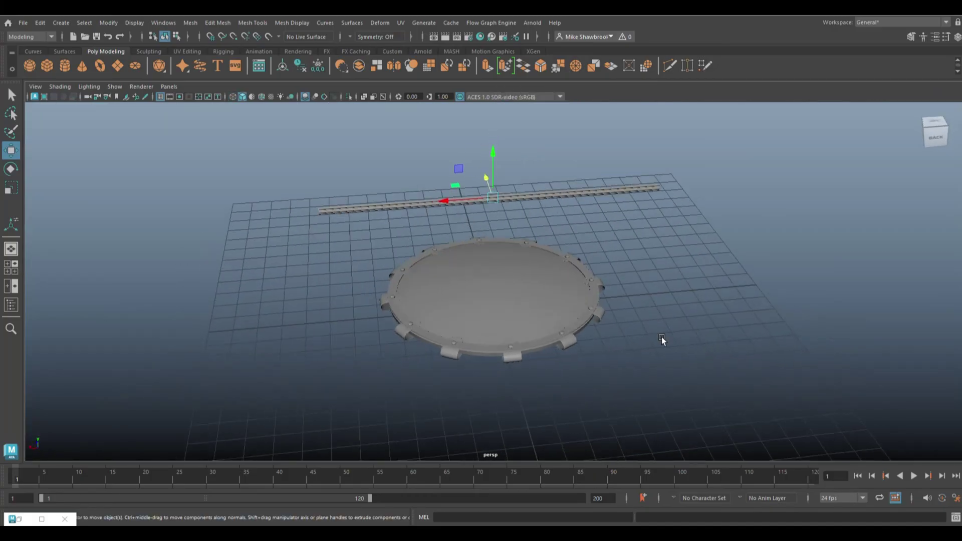
Step: Select the rod bundle and open the Insert Edge Loop options
left_click(190, 23)
left_click_drag(601, 251, 725, 383, "alt")
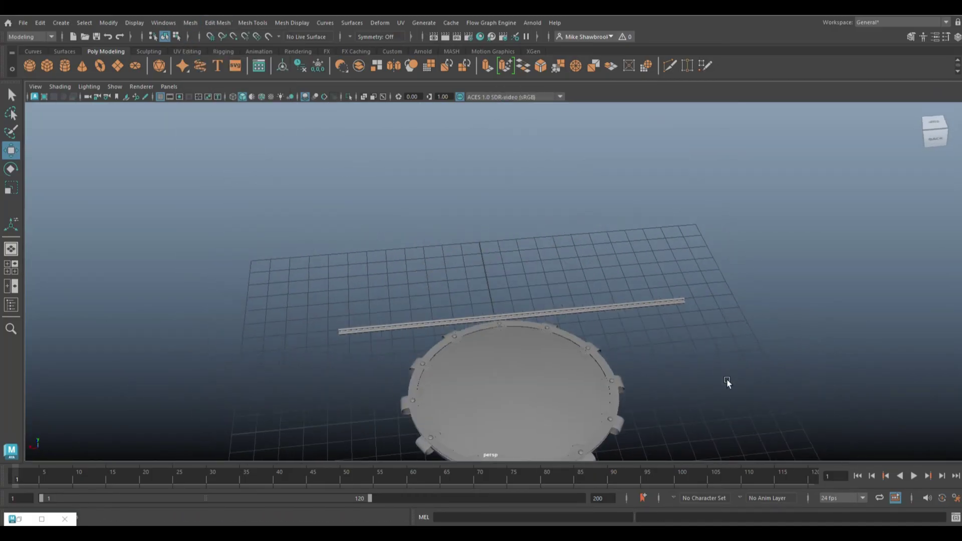
left_click(245, 25)
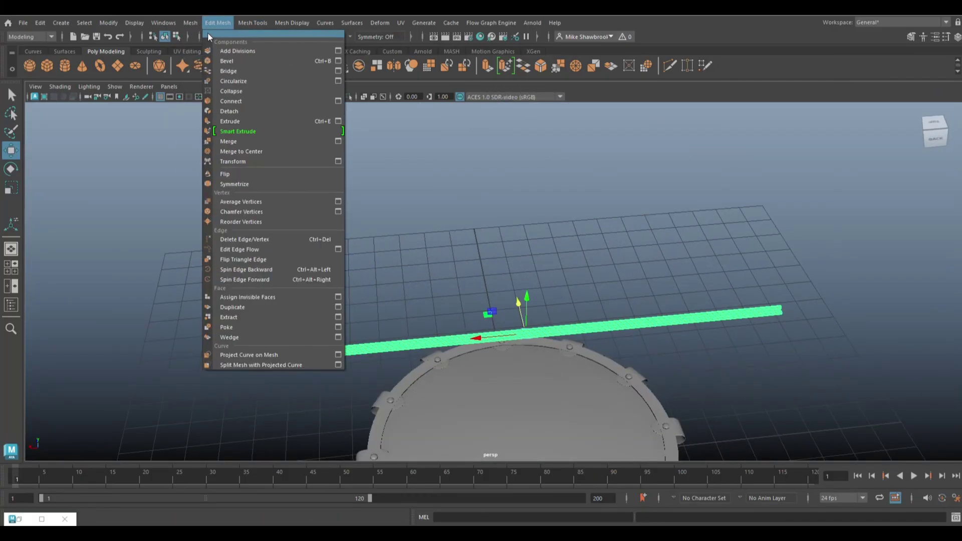
left_click(344, 101)
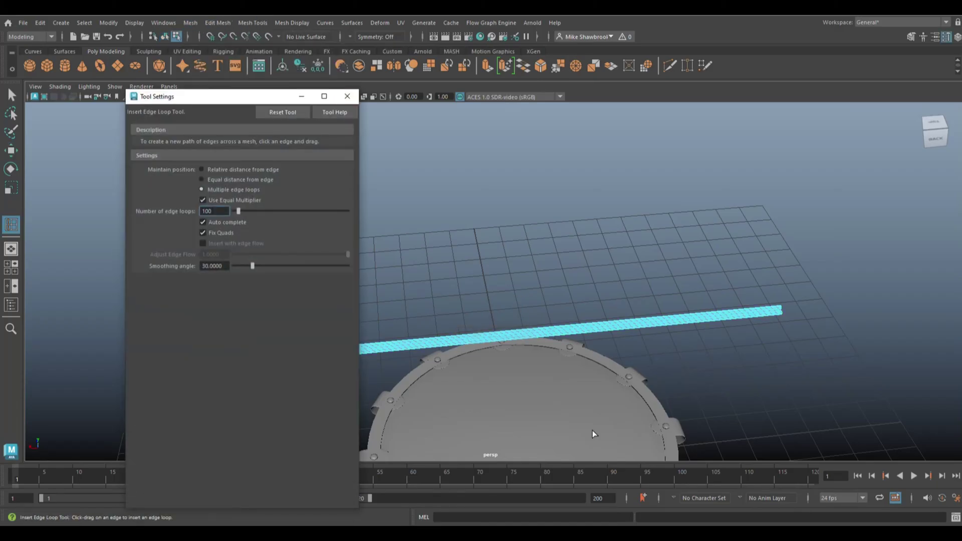
Step: Insert 100 evenly spaced edge loops along the rods
mouse_move(416, 146)
left_mouse_down("alt")
mouse_move(577, 295)
mouse_move(483, 373)
left_mouse_up("alt")
scroll(482, 373, "up", 5)
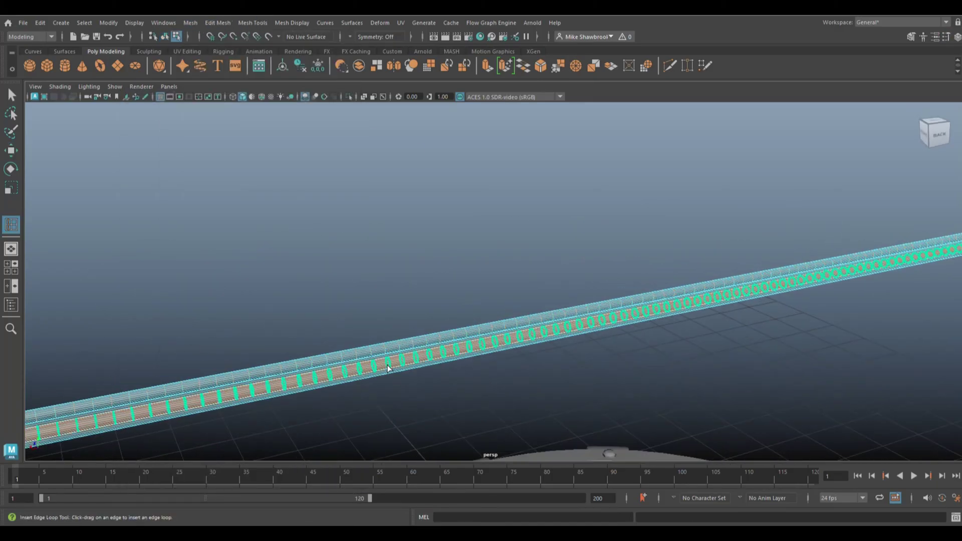
mouse_move(389, 368)
left_mouse_down("alt")
mouse_move(441, 376)
mouse_move(399, 371)
mouse_move(727, 256)
mouse_move(506, 356)
left_mouse_up("alt")
key("f")
scroll(521, 374, "up", 5)
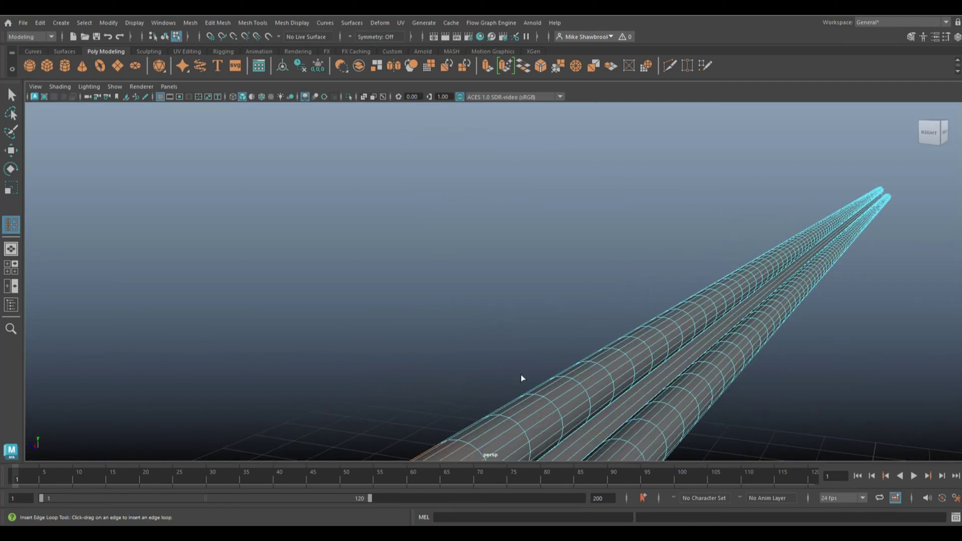
scroll(496, 313, "down", 3)
scroll(441, 290, "up", 2)
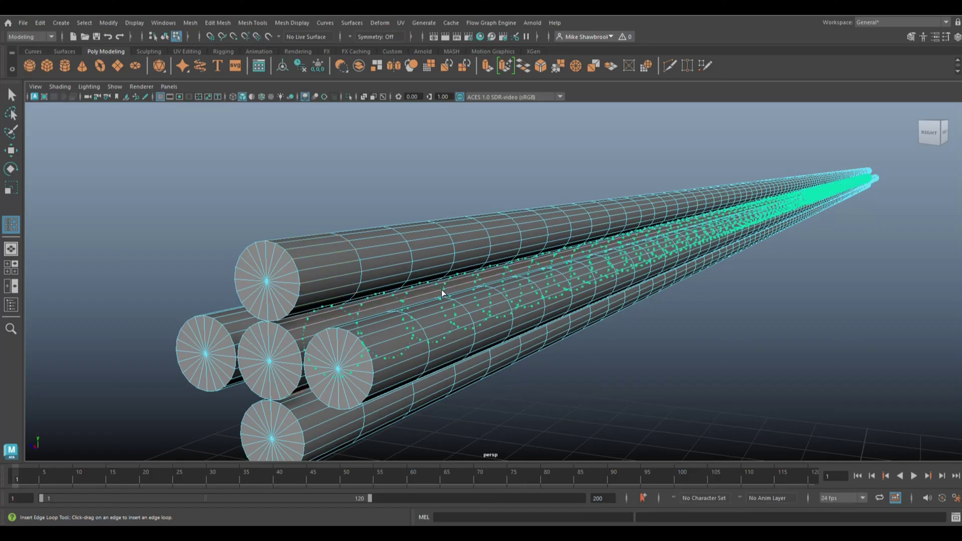
Step: Select all the rods and delete their construction history
key("q")
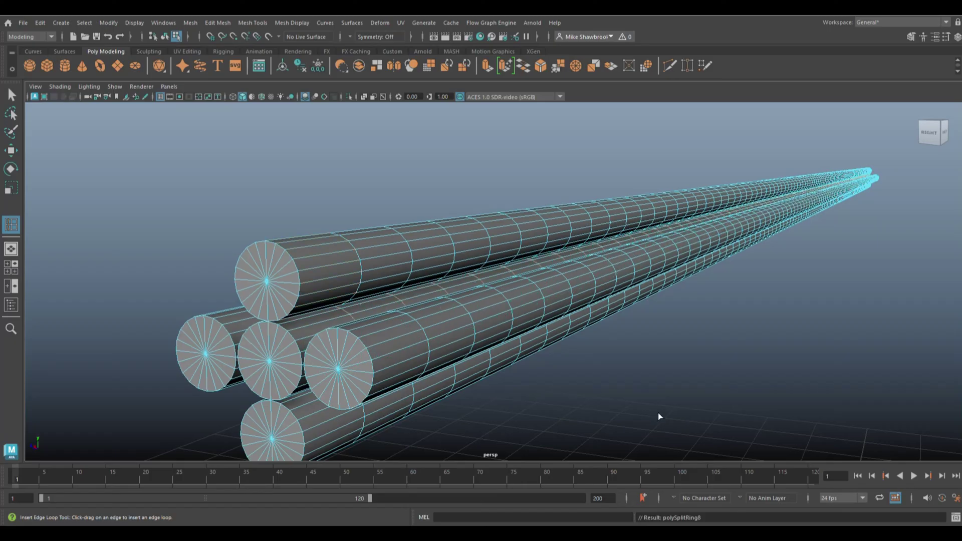
right_click_drag(676, 220, 687, 181)
left_click(40, 22)
left_click(217, 144)
scroll(619, 302, "down", 5)
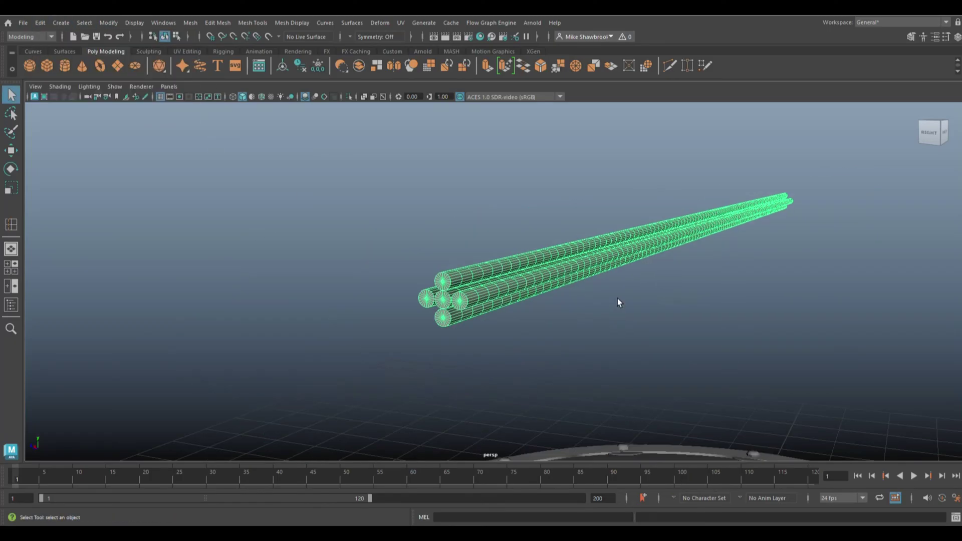
Step: Add a Twist deformer, tilt its handle, and set Start Angle to -859.437
left_click(380, 23)
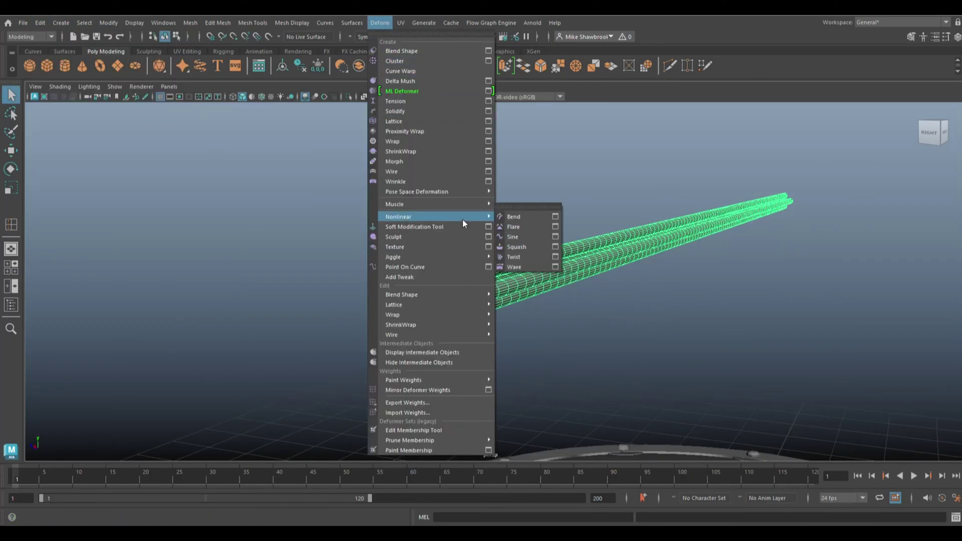
left_click(567, 253)
key("e")
left_click_drag(563, 286, 611, 211)
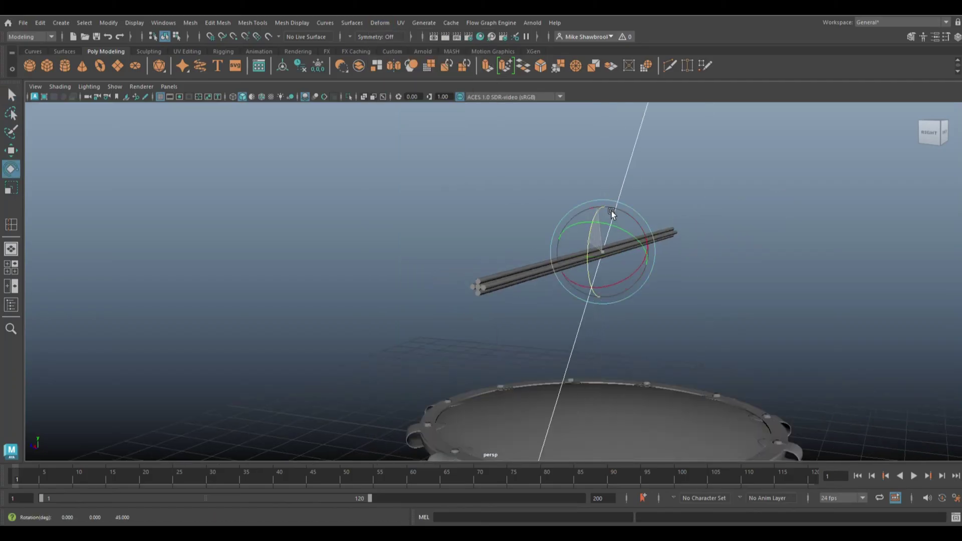
key("ctrl+a")
left_click_drag(297, 201, 242, 204)
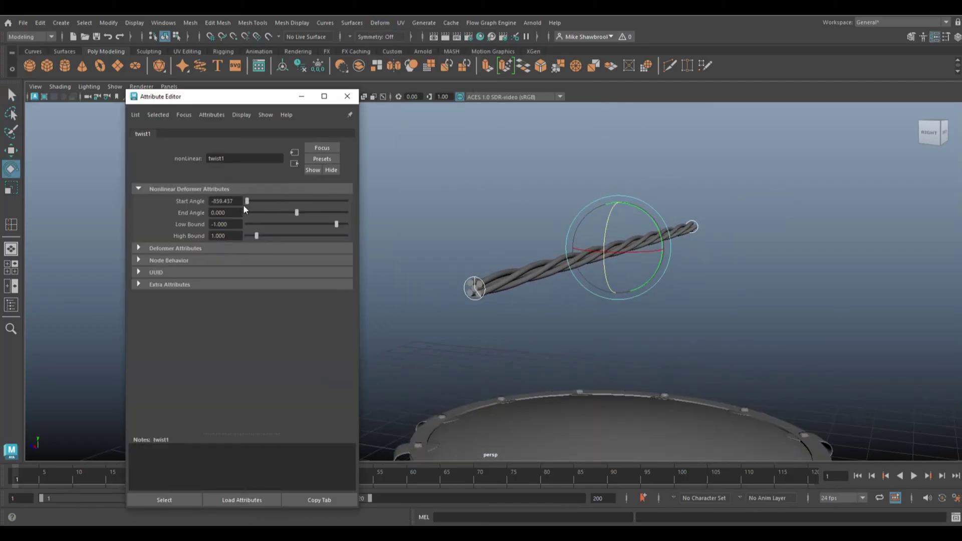
Step: Bake the twist into the rope by deleting its history
left_click_drag(401, 250, 473, 297, "alt")
key("ctrl+a")
left_click(651, 283)
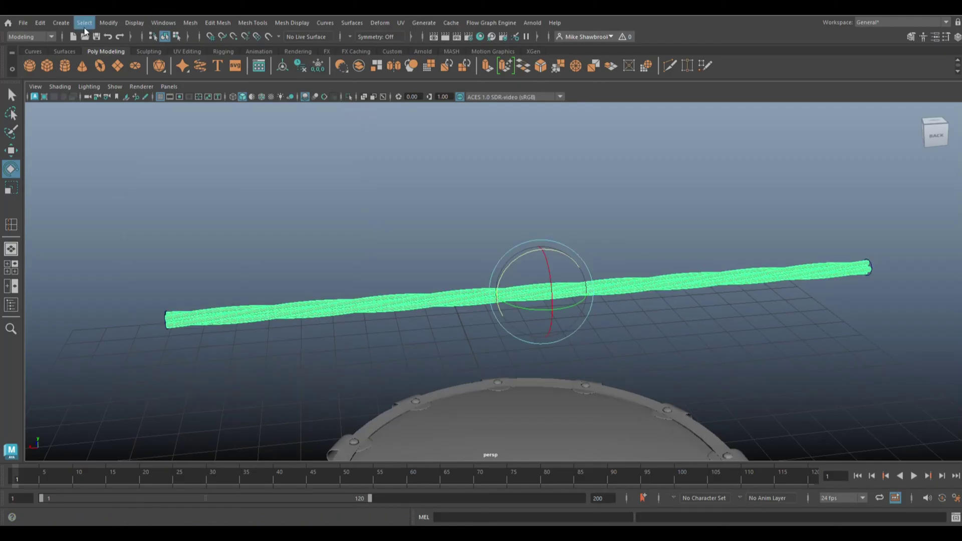
left_click(40, 22)
left_click(205, 143)
Step: Add a Bend deformer rotated 90° and set its curvature to 180
left_click_drag(680, 318, 641, 337, "alt")
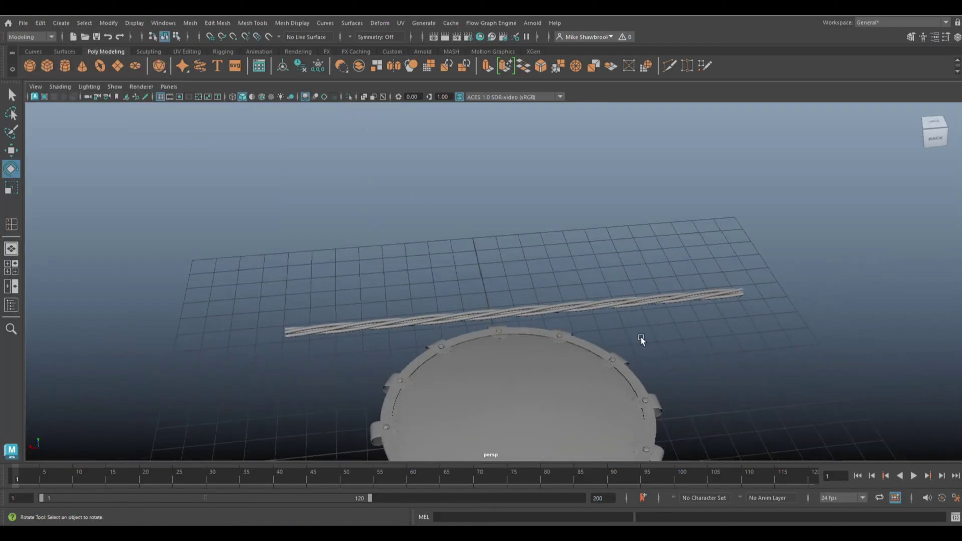
left_click(380, 22)
left_click(541, 251)
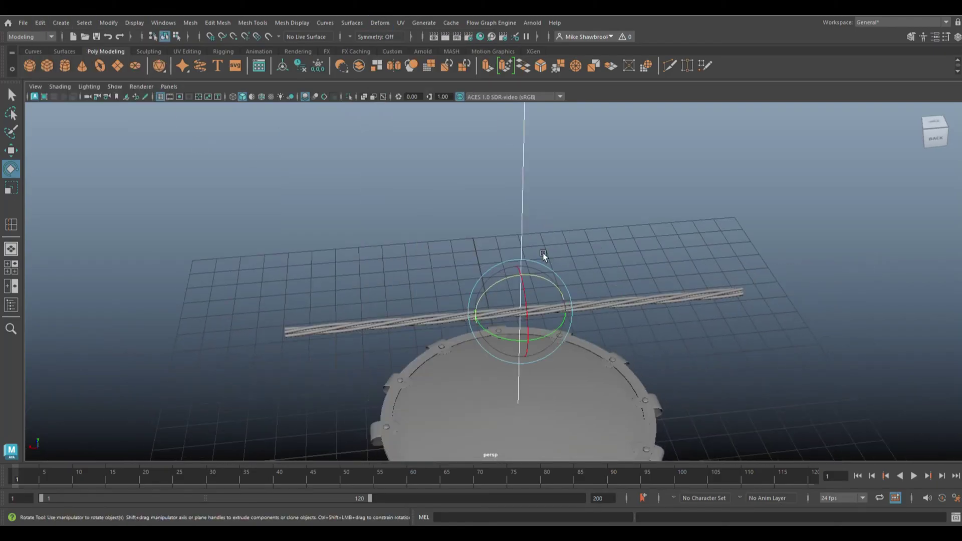
left_click_drag(503, 280, 563, 275)
key("ctrl+a")
mouse_move(297, 201)
left_mouse_down()
mouse_move(209, 208)
mouse_move(243, 207)
left_mouse_up()
type("180")
key("Return")
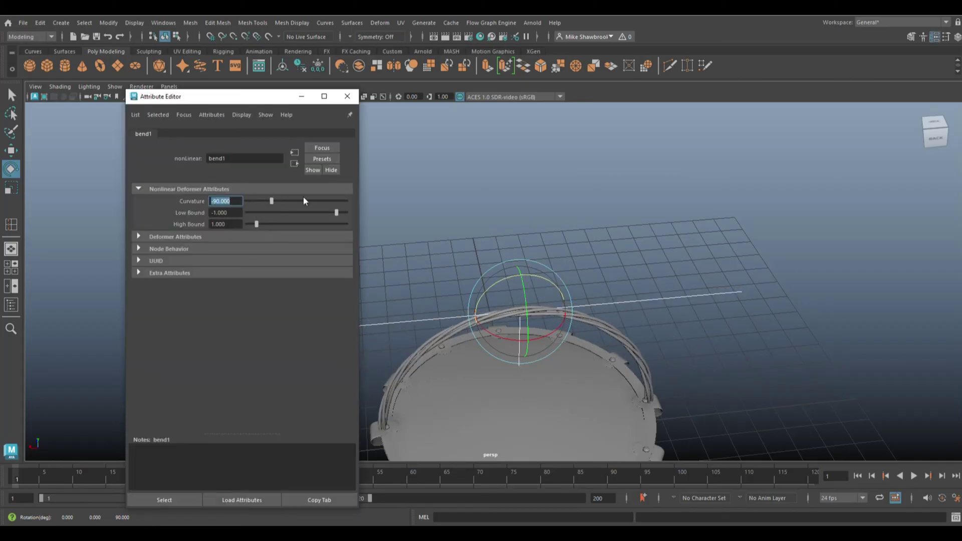
Step: Delete the bent rope's history to make the ring shape permanent
left_click(542, 310)
left_click(40, 23)
key("ctrl+a")
mouse_move(382, 187)
left_mouse_down("alt")
mouse_move(568, 262)
mouse_move(498, 351)
mouse_move(500, 380)
mouse_move(369, 276)
mouse_move(406, 369)
mouse_move(442, 388)
mouse_move(560, 391)
mouse_move(770, 262)
mouse_move(803, 203)
mouse_move(758, 255)
mouse_move(693, 282)
mouse_move(610, 254)
mouse_move(591, 269)
left_mouse_up("alt")
left_click(108, 22)
Step: Rotate and move the rope ring onto the disc's rim
key("w")
key("e")
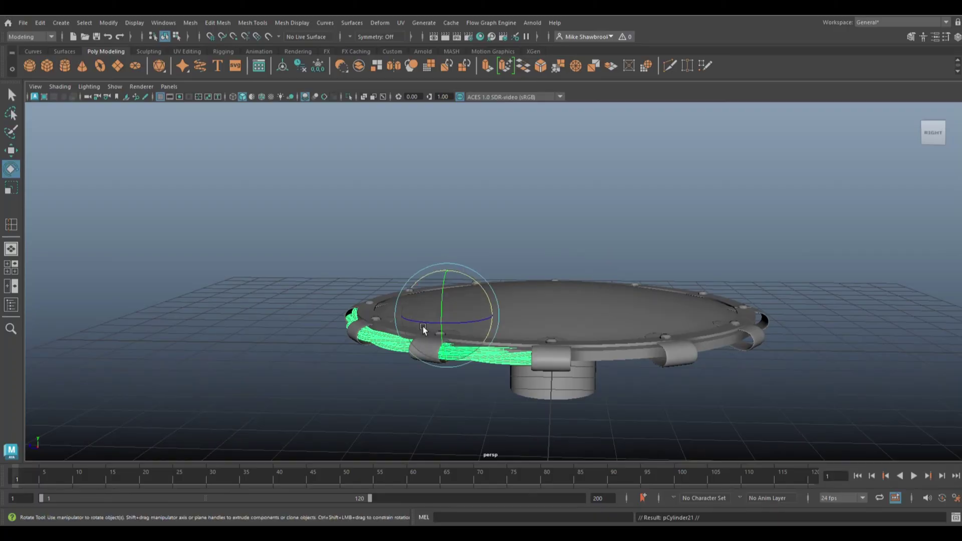
mouse_move(481, 301)
left_mouse_down()
mouse_move(361, 326)
mouse_move(542, 392)
mouse_move(472, 401)
left_mouse_up()
key("w")
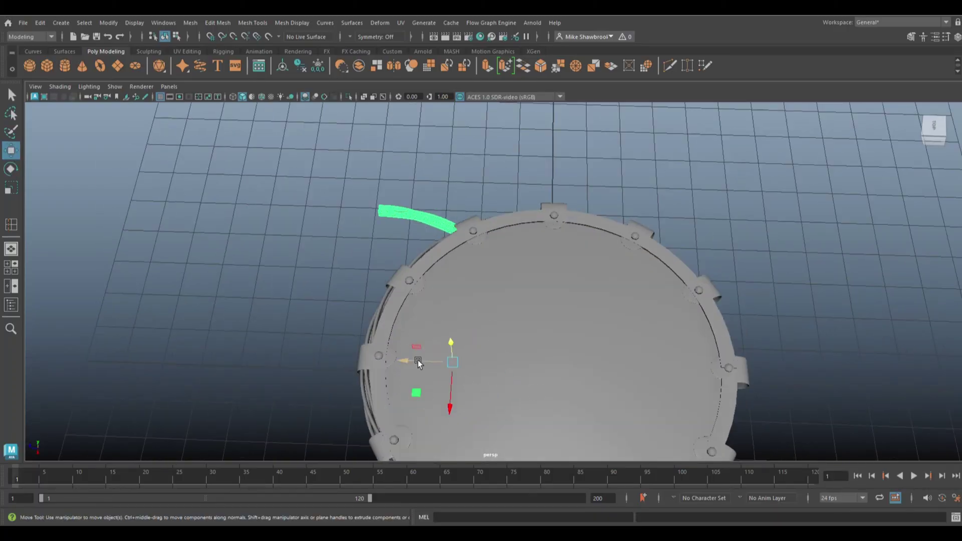
mouse_move(418, 359)
left_mouse_down()
mouse_move(603, 391)
mouse_move(474, 341)
left_mouse_up()
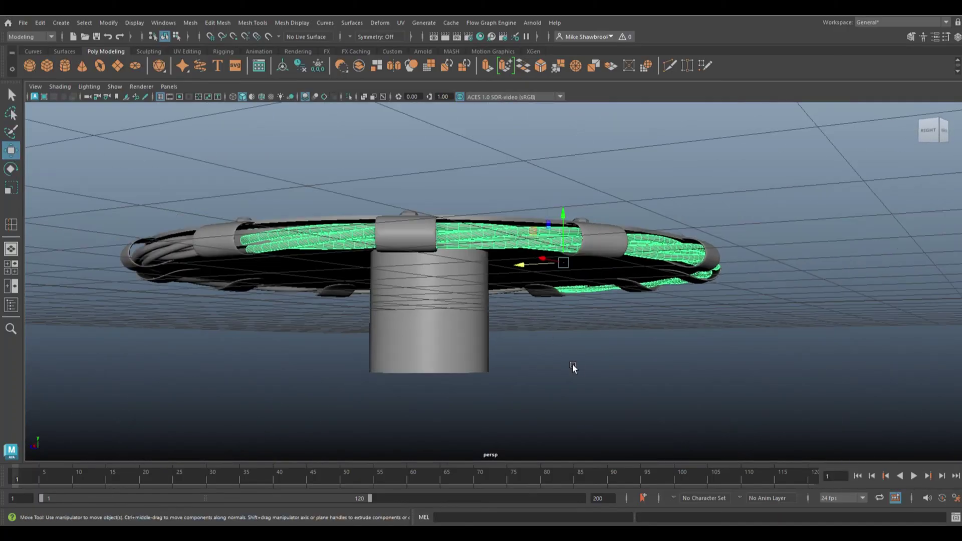
left_click(573, 367)
mouse_move(573, 368)
left_mouse_down("alt")
mouse_move(173, 352)
mouse_move(260, 378)
mouse_move(284, 371)
left_mouse_up("alt")
Step: Delete the sphere's lower faces and lower the remaining hemisphere onto the disc's centre
middle_click_drag(284, 371, 46, 329, "alt")
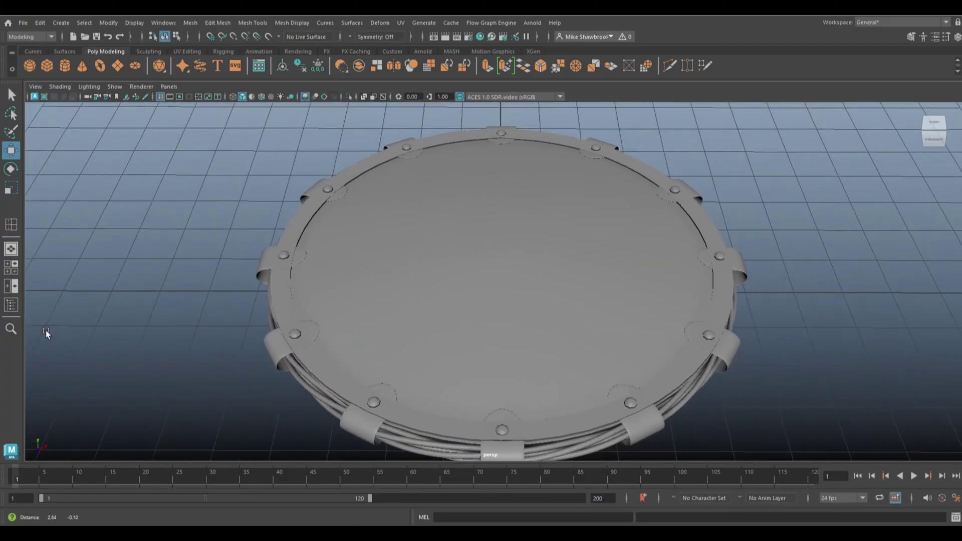
mouse_move(502, 261)
left_mouse_down()
mouse_move(525, 143)
mouse_move(630, 184)
left_mouse_up()
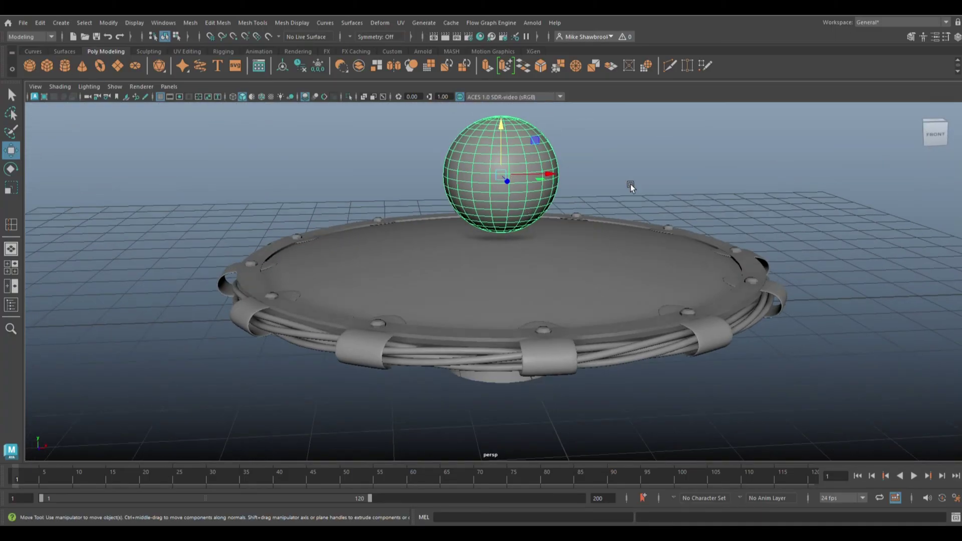
left_click(503, 383)
right_click_drag(636, 172, 636, 173)
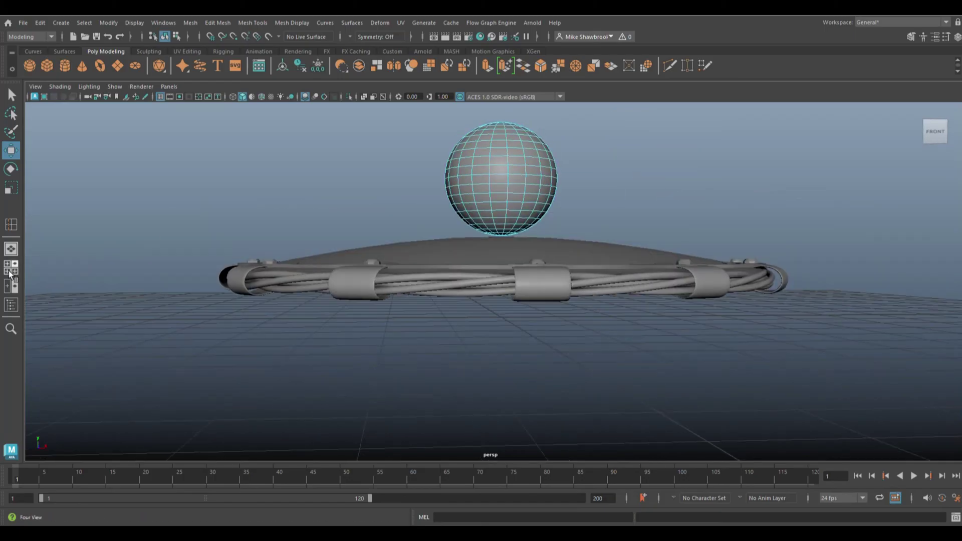
left_click_drag(421, 203, 573, 241)
key("Delete")
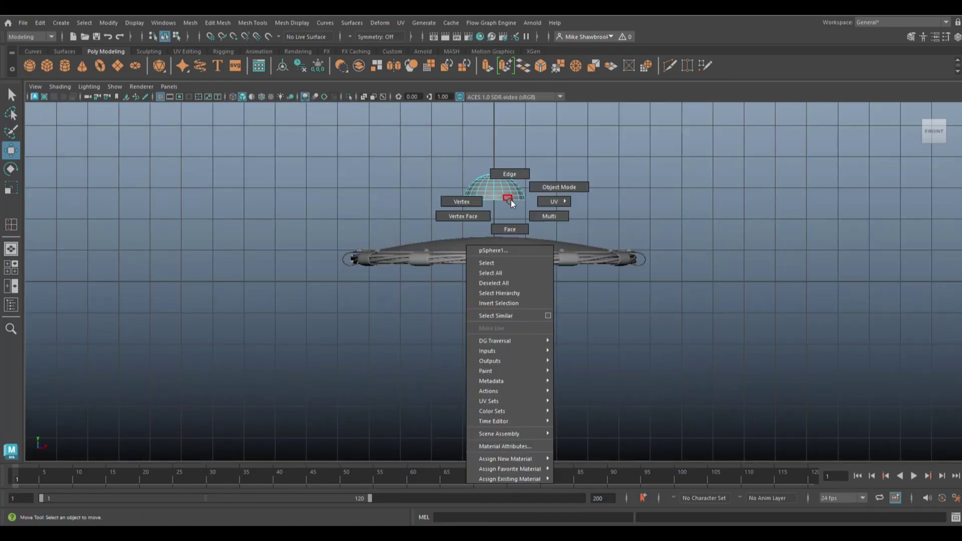
right_click_drag(510, 200, 500, 165)
key("r")
key("w")
left_click_drag(502, 165, 500, 196)
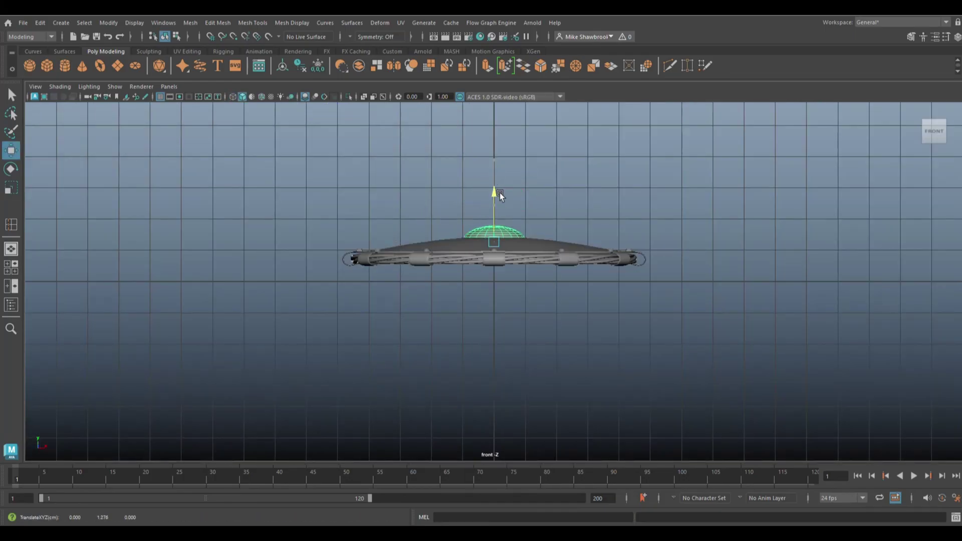
left_click(601, 208)
Step: Create a polygon pipe, raise it above the disc and enlarge it uniformly
scroll(601, 208, "up", 2)
left_click_drag(601, 208, 26, 261, "alt")
left_click(11, 249)
left_click_drag(618, 317, 609, 355, "alt")
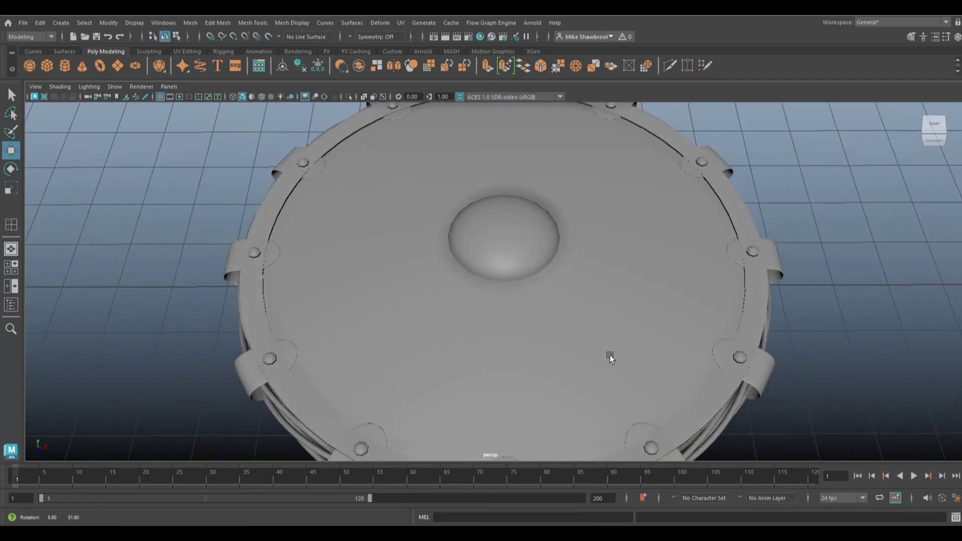
left_click(70, 24)
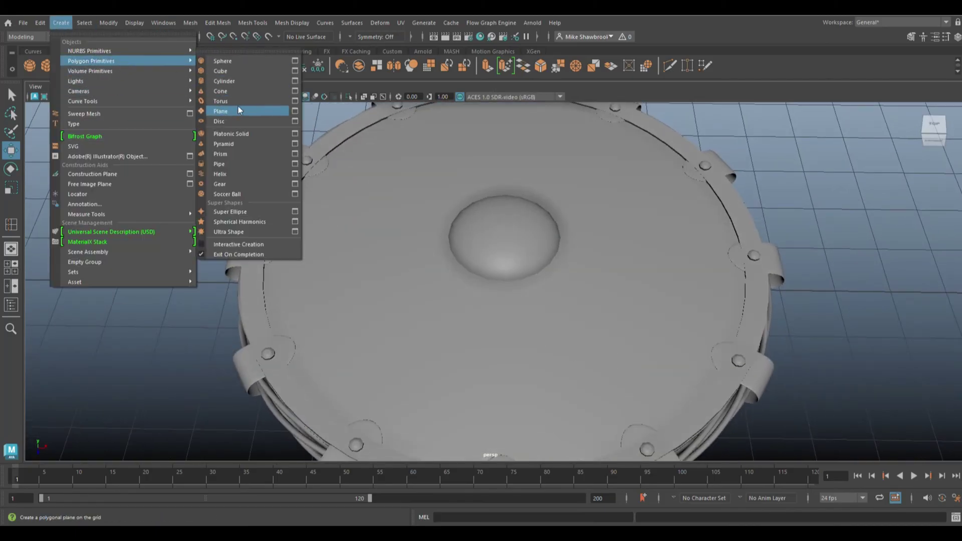
left_click(238, 107)
left_click_drag(500, 268, 510, 210)
key("r")
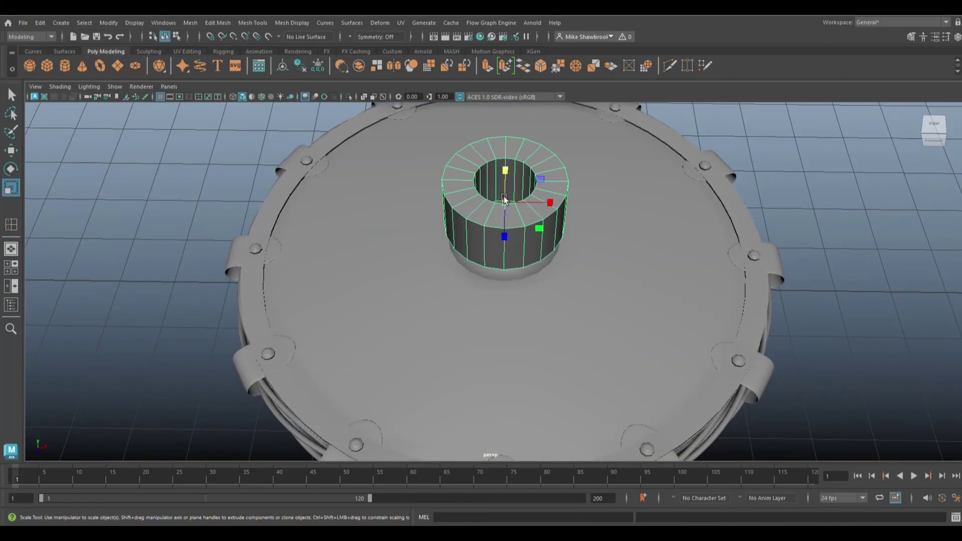
middle_click_drag(561, 202, 591, 211)
Step: Set the pipe's thickness to 0.2 and its axis subdivisions to 60
key("ctrl+a")
left_click(223, 134)
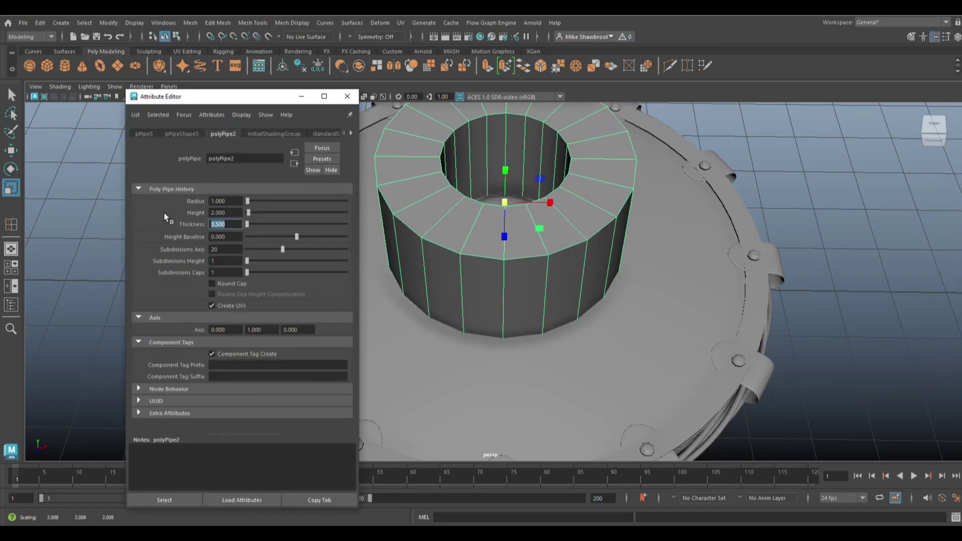
type("0.2")
key("Return")
key("Tab")
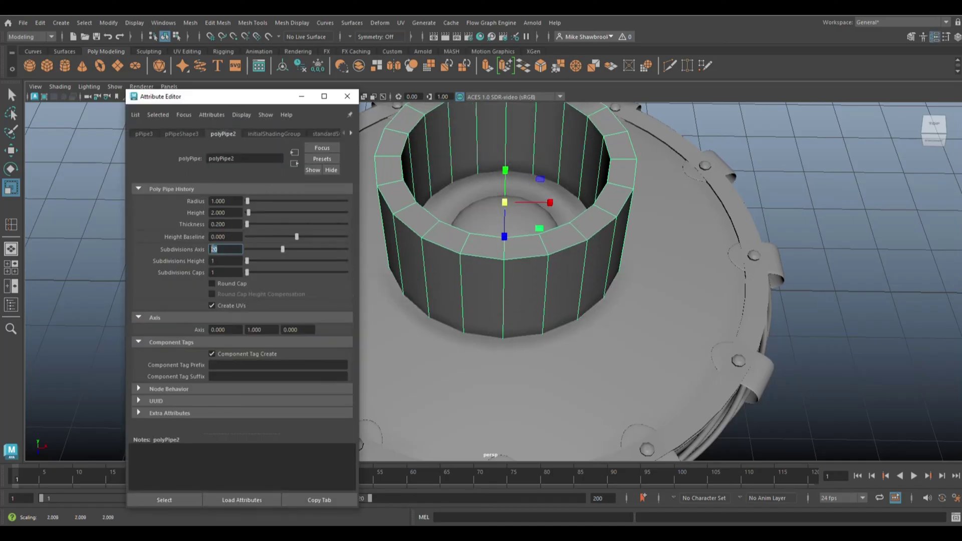
type("60")
key("Return")
Step: Flatten the pipe into a thin ring and shrink it to fit around the dome
left_click(785, 207)
left_click_drag(786, 207, 701, 150, "alt")
left_click(505, 225)
left_click_drag(505, 146, 498, 193)
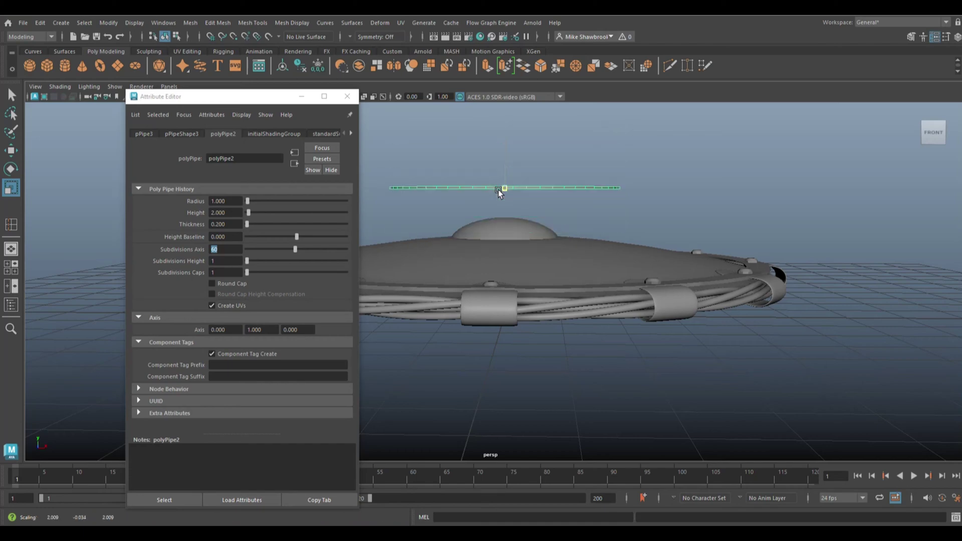
left_click_drag(650, 226, 459, 190, "alt")
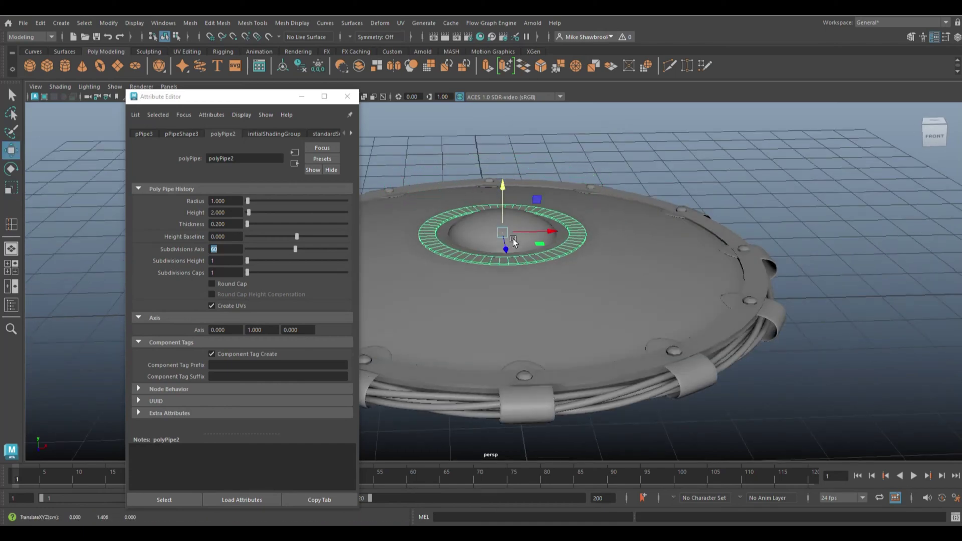
left_click_drag(513, 238, 490, 234)
left_click(805, 202)
left_click_drag(804, 202, 651, 125, "alt")
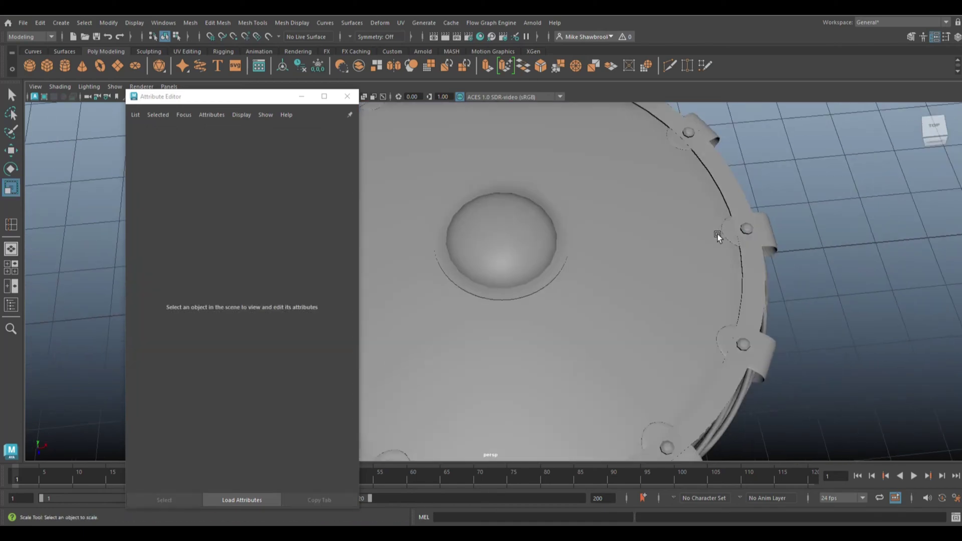
Step: Smooth the dome mesh, then select the flat ring and orbit to inspect it
left_click(501, 220)
left_click(190, 22)
left_click(208, 139)
left_click(596, 247)
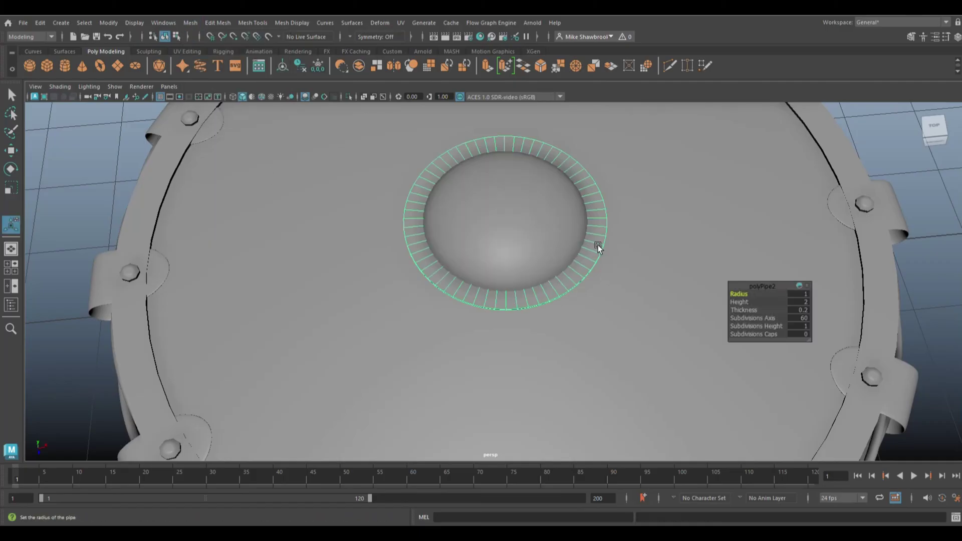
scroll(615, 290, "up", 4)
scroll(581, 265, "down", 5)
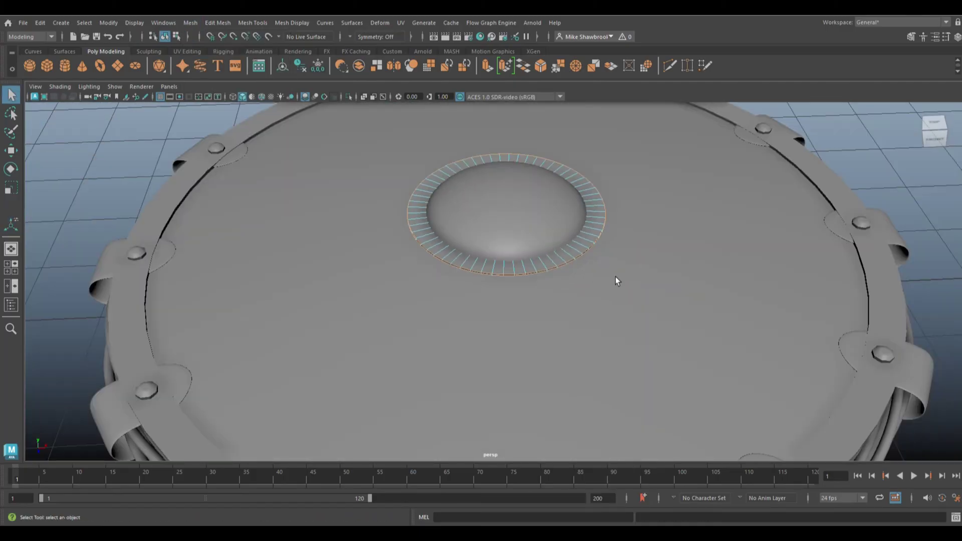
key("r")
key("w")
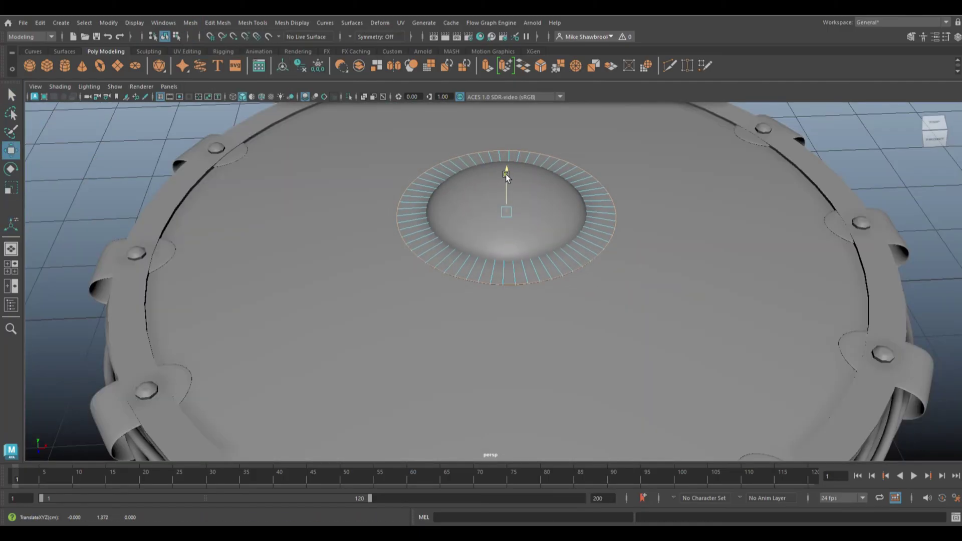
mouse_move(880, 146)
left_mouse_down("alt")
mouse_move(830, 178)
mouse_move(140, 260)
mouse_move(335, 211)
left_mouse_up("alt")
scroll(491, 299, "up", 3)
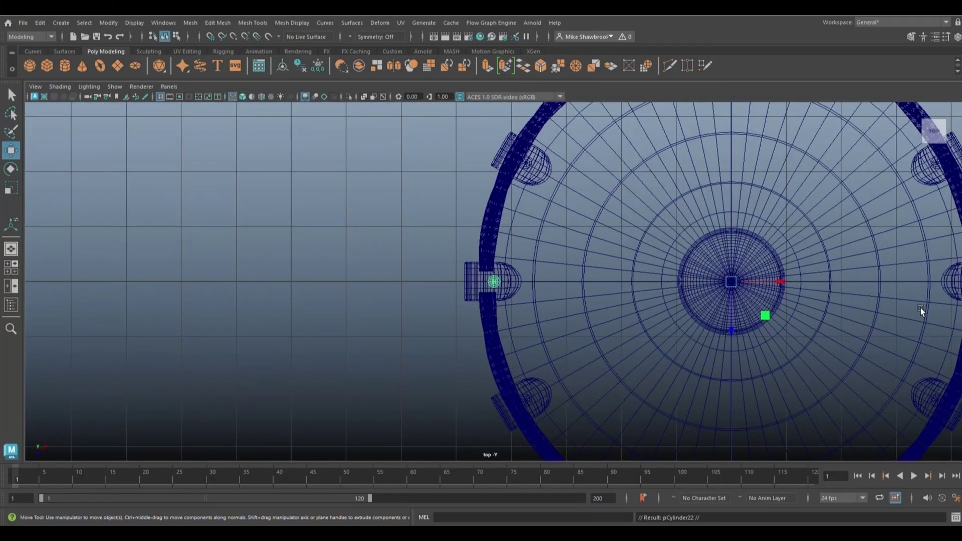
Step: Reset the small stud cylinder's transformations and frame it beside the central dome
left_click_drag(783, 281, 954, 282)
left_click(108, 23)
left_click(136, 61)
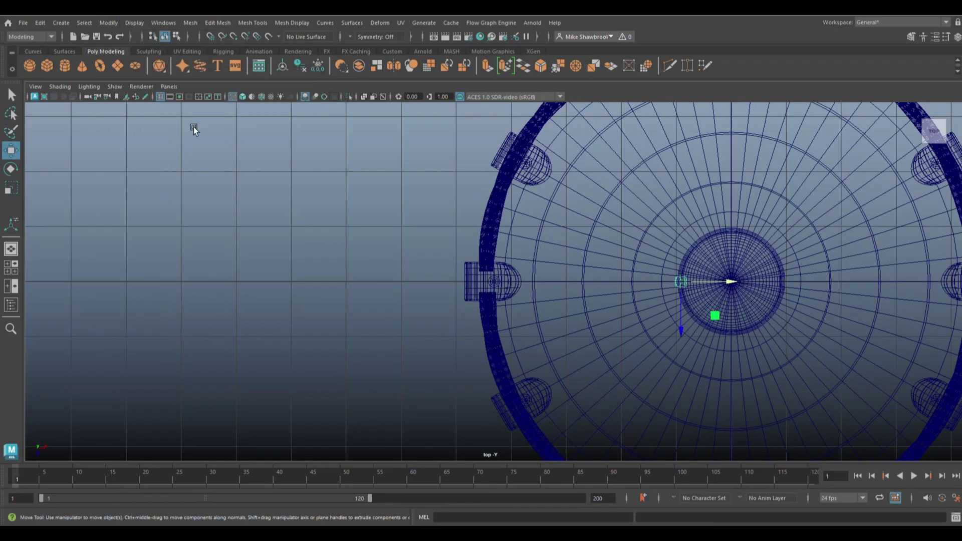
middle_click_drag(666, 293, 480, 293, "alt")
scroll(509, 296, "up", 5)
key("w")
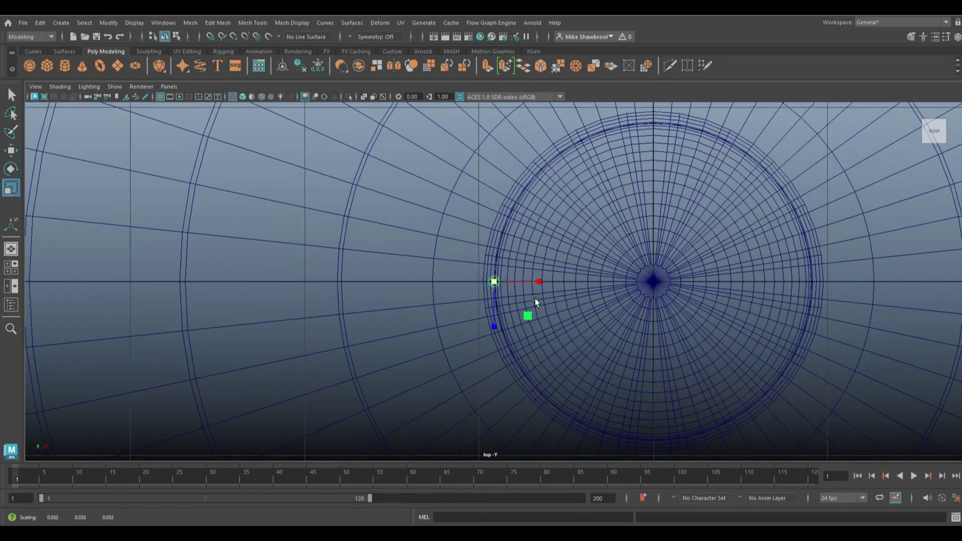
key("space")
key("space")
key("f")
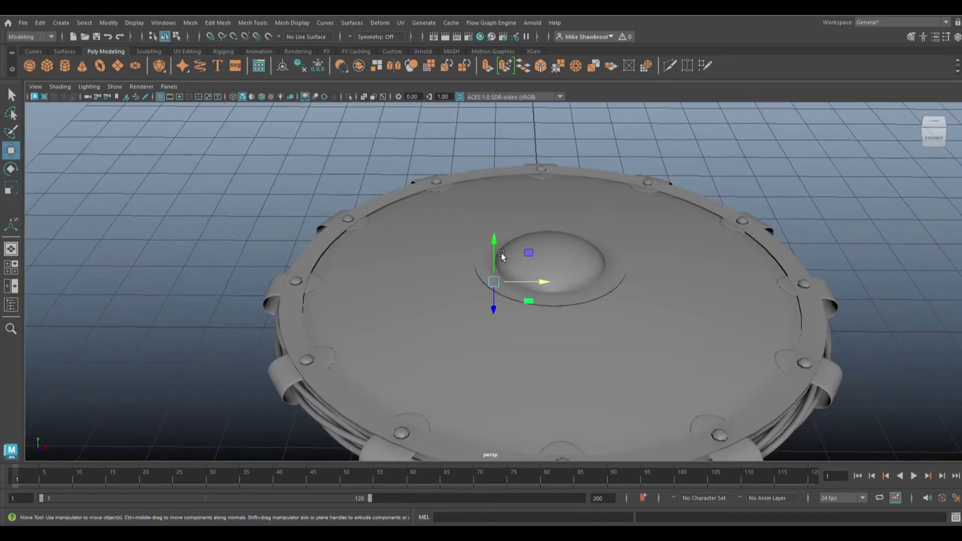
key("r")
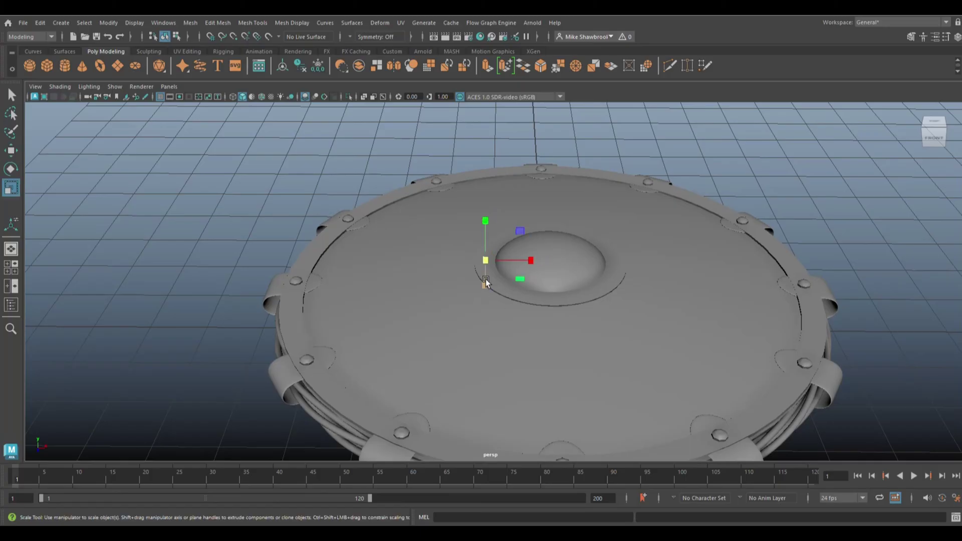
scroll(493, 281, "up", 5)
left_click_drag(496, 294, 517, 266, "alt")
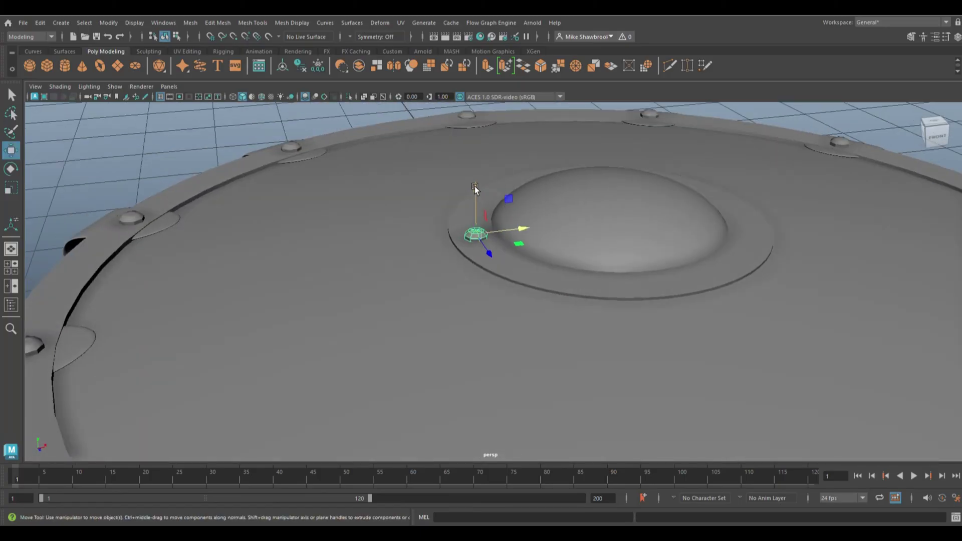
key("space")
key("space")
Step: Move the stud's pivot to the dome centre and rotate-duplicate it around with Shift+D
key("d")
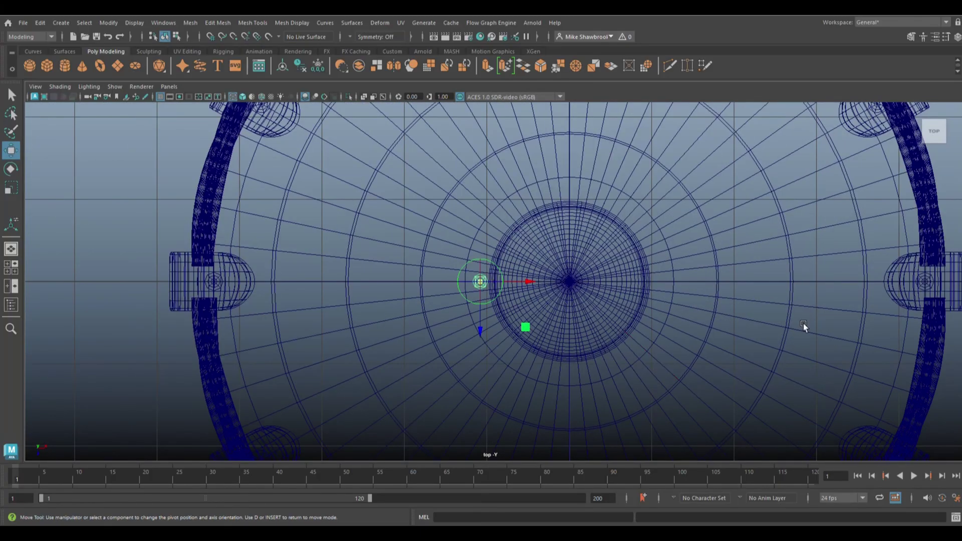
left_click_drag(529, 281, 567, 286)
key("e")
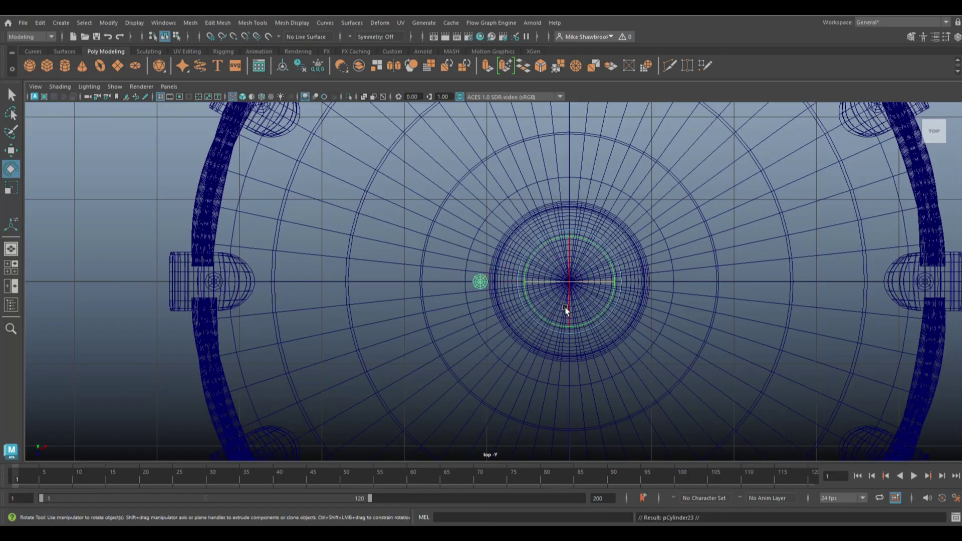
scroll(567, 311, "up", 1)
key("shift+d")
key("shift+d")
key("shift+d")
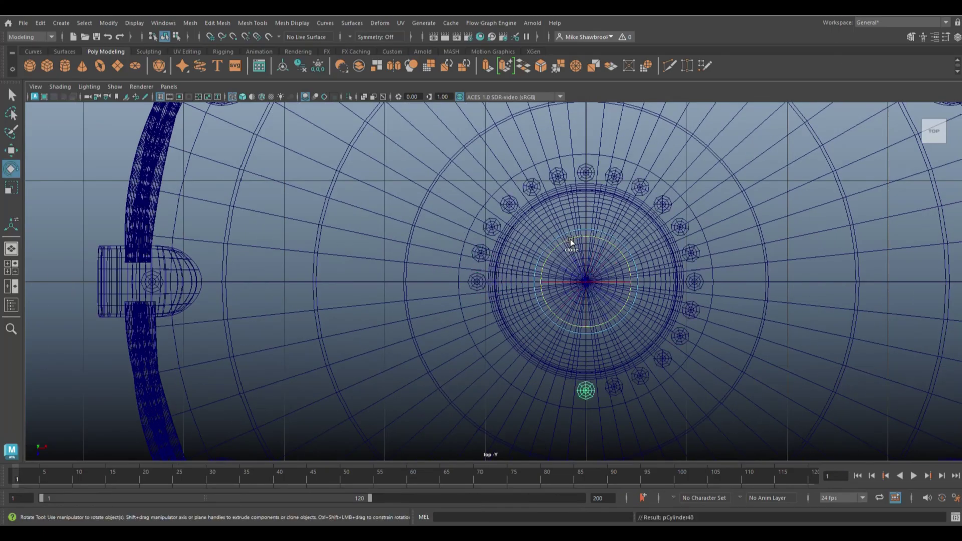
key("space")
key("space")
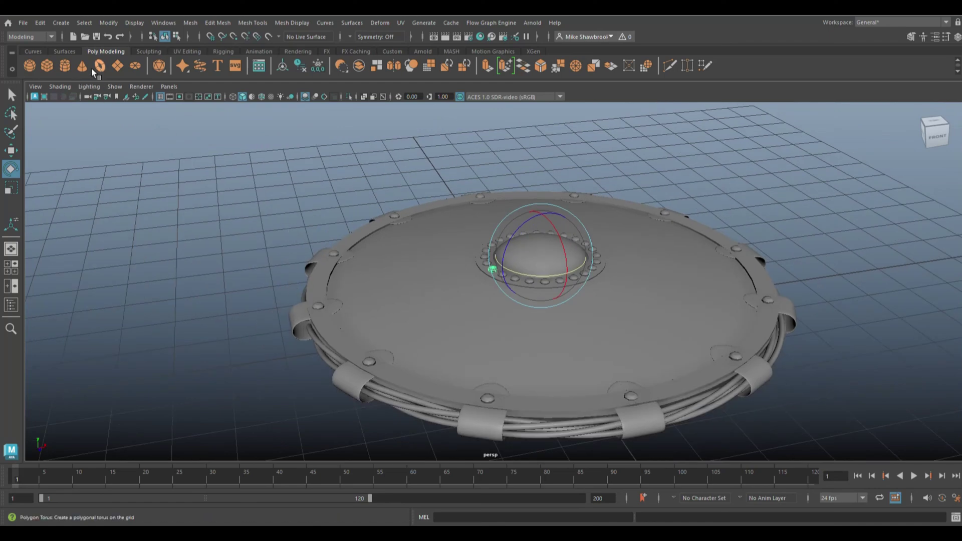
Step: Create a small polygon piece and insert edge loops to divide it into a 3x3 grid
left_click(52, 70)
key("w")
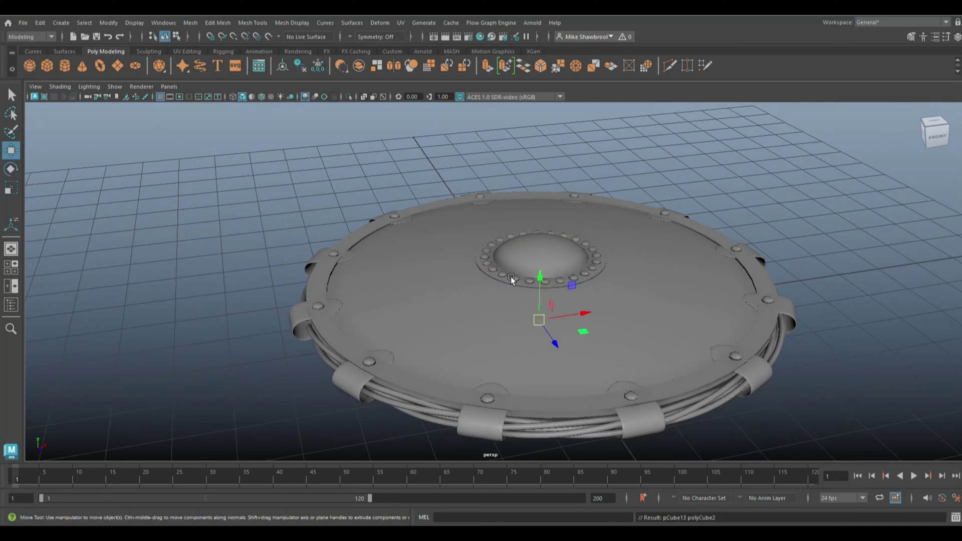
mouse_move(536, 279)
left_mouse_down()
mouse_move(547, 150)
mouse_move(647, 241)
left_mouse_up()
left_click_drag(403, 250, 419, 257)
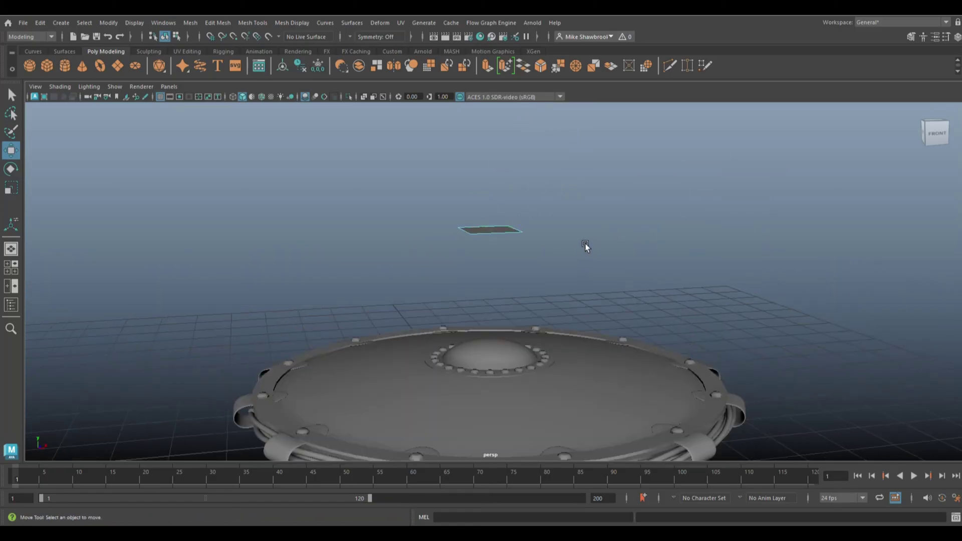
left_click(209, 23)
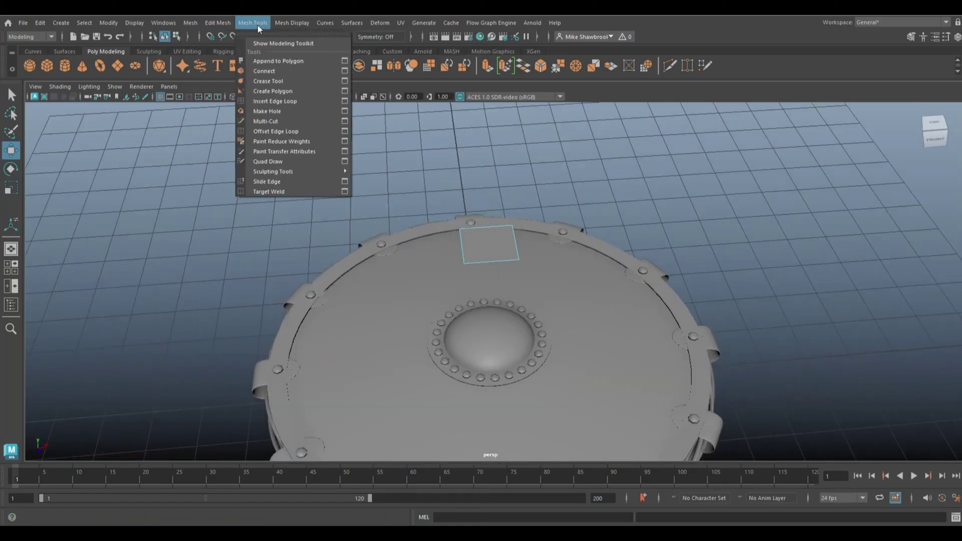
left_click(263, 90)
left_click(292, 22)
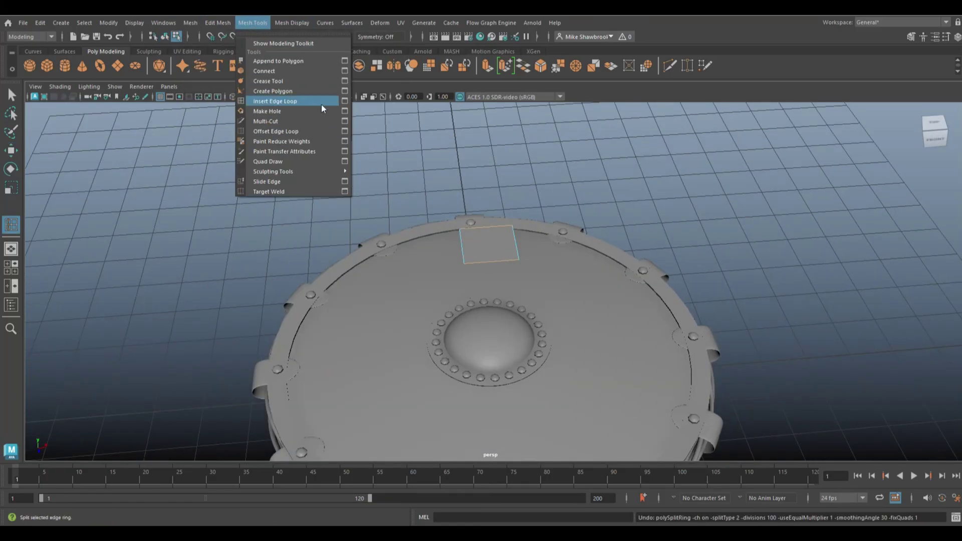
left_click(347, 90)
left_click(495, 259)
left_click(461, 246)
left_click(346, 96)
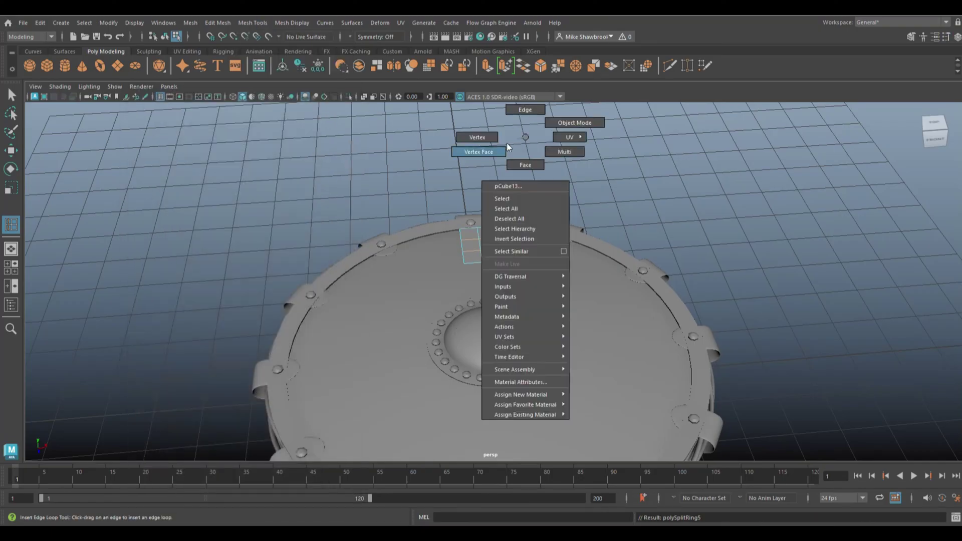
right_click_drag(507, 142, 506, 136)
Step: Reshape the piece's vertices into a tapered, rounded leaf shape beside the disc
left_click_drag(455, 235, 470, 260)
right_click_drag(639, 190, 615, 191)
left_click_drag(456, 239, 465, 258)
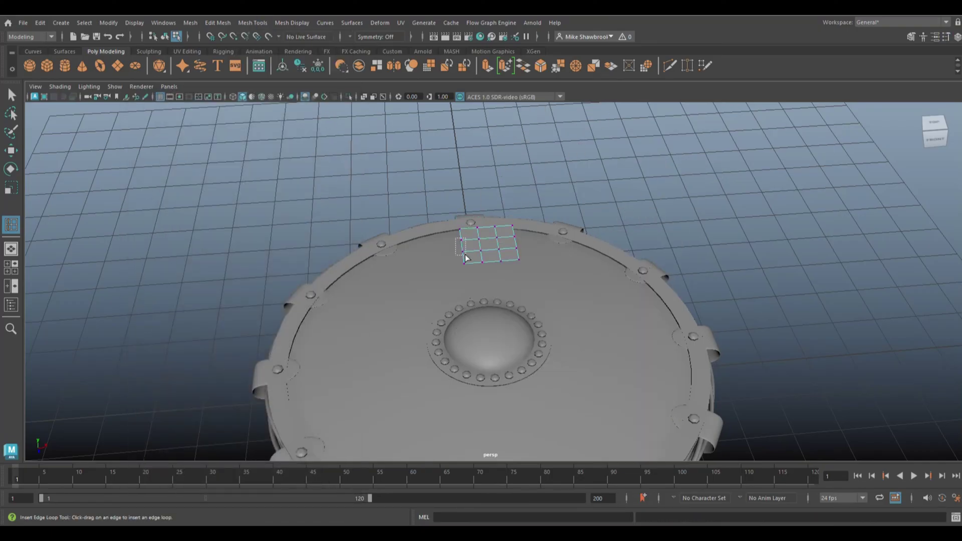
left_click_drag(518, 275, 440, 238, "alt")
right_click_drag(440, 238, 468, 275)
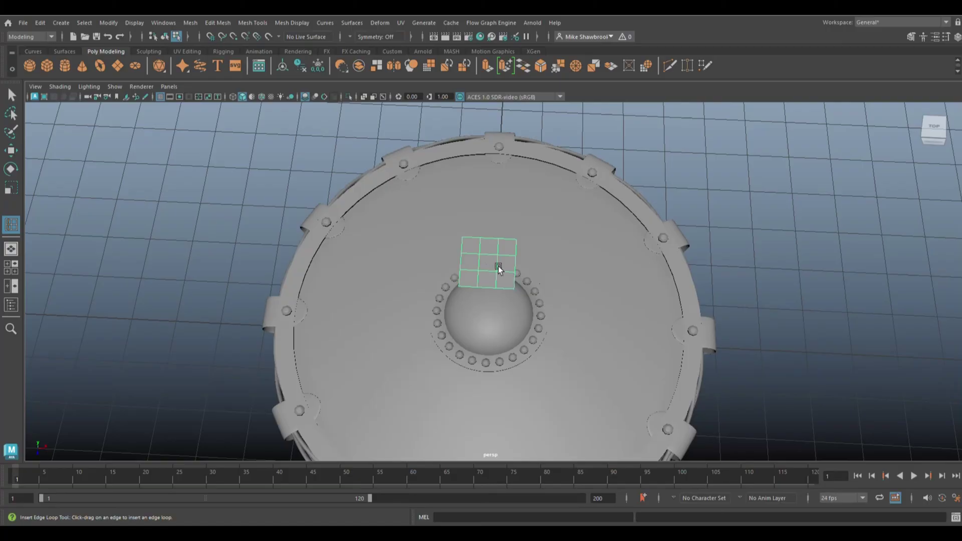
key("w")
left_click_drag(498, 268, 200, 253)
middle_click_drag(200, 253, 313, 240, "alt")
right_click_drag(312, 240, 281, 240)
left_click(318, 253)
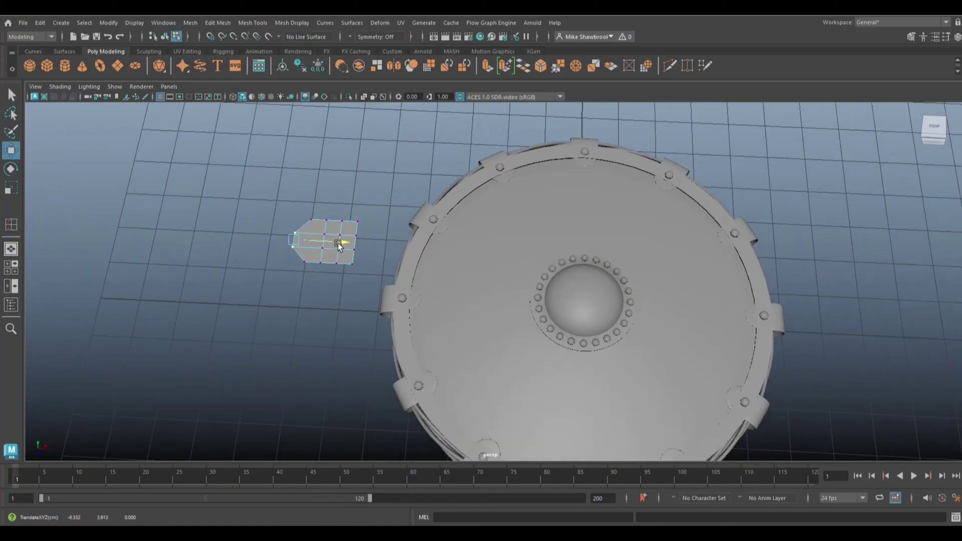
mouse_move(339, 246)
left_mouse_down("alt")
mouse_move(348, 266)
mouse_move(291, 189)
left_mouse_up("alt")
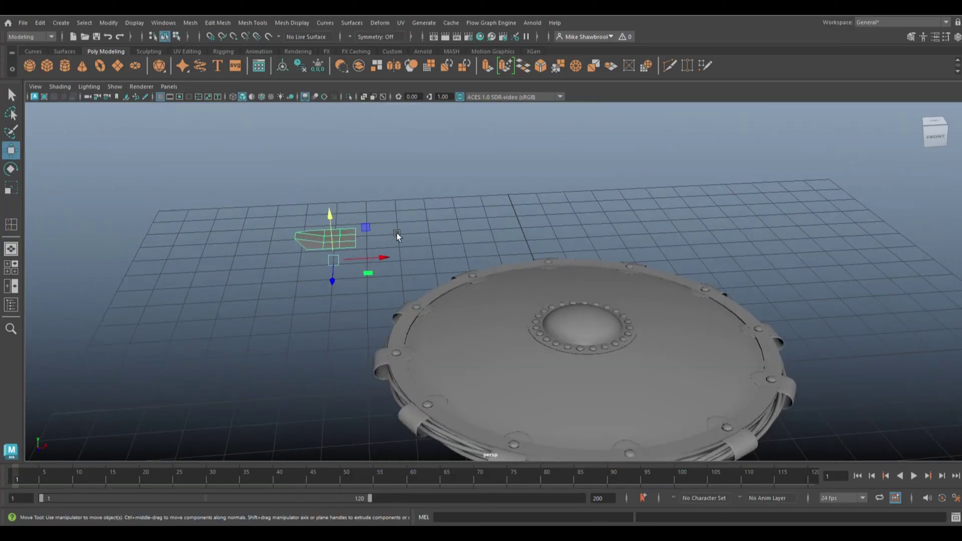
Step: Extrude the piece for thickness, smooth it, move it onto the disc and scale to about 0.59
key("ctrl+e")
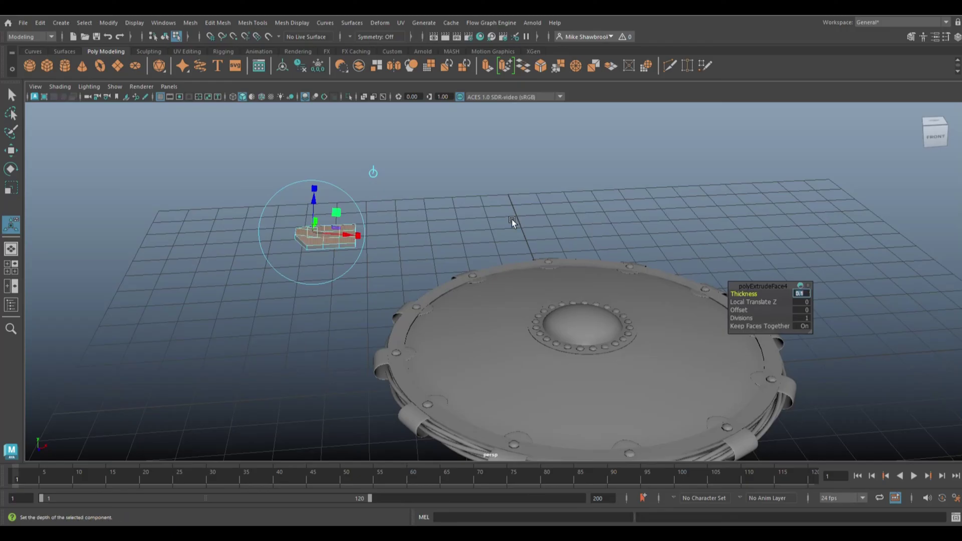
key("q")
left_click(190, 23)
left_click(225, 135)
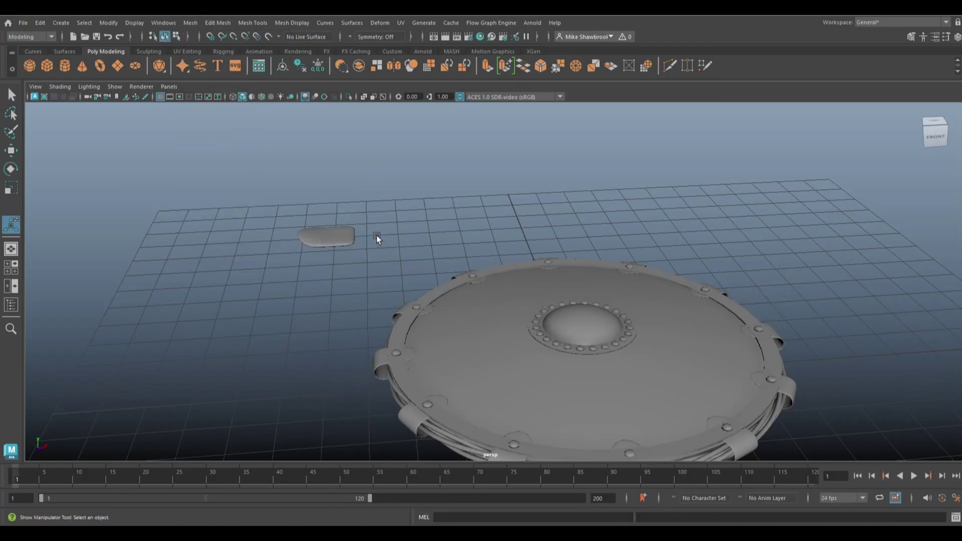
key("w")
mouse_move(381, 253)
left_mouse_down()
mouse_move(390, 357)
mouse_move(556, 350)
mouse_move(505, 356)
left_mouse_up()
key("r")
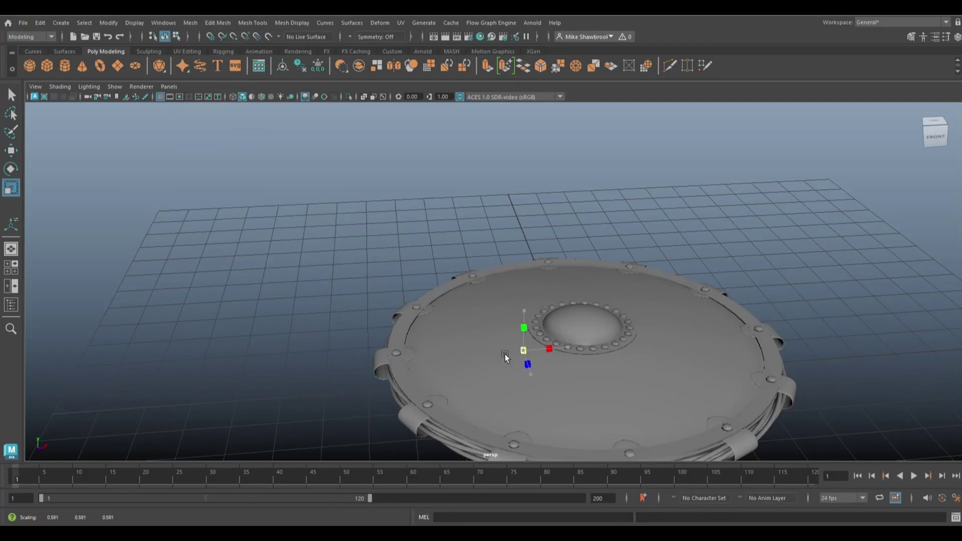
Step: Smooth the scallop piece again and raise it to sit on the disc surface
key("space")
key("space")
key("f")
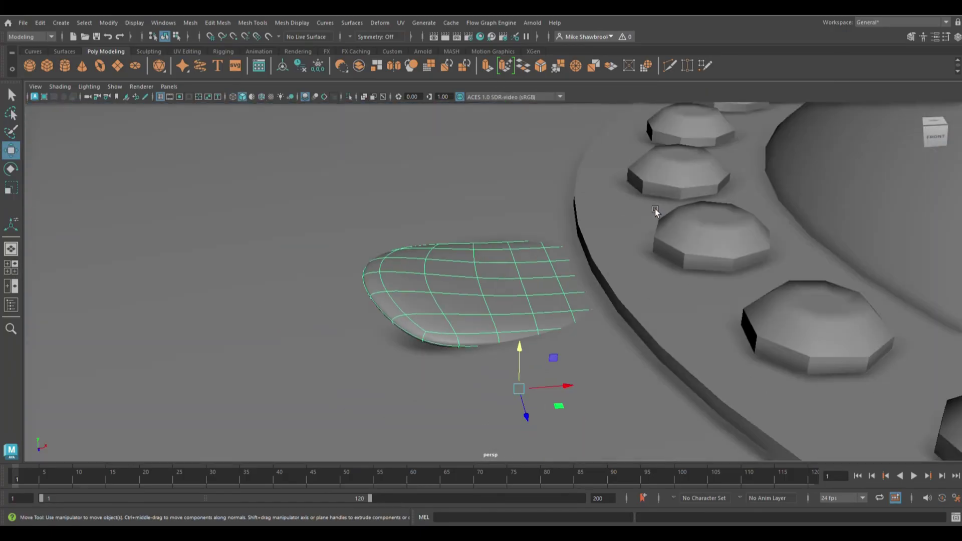
left_click(613, 284)
left_click(191, 22)
left_click(209, 139)
left_click(531, 317)
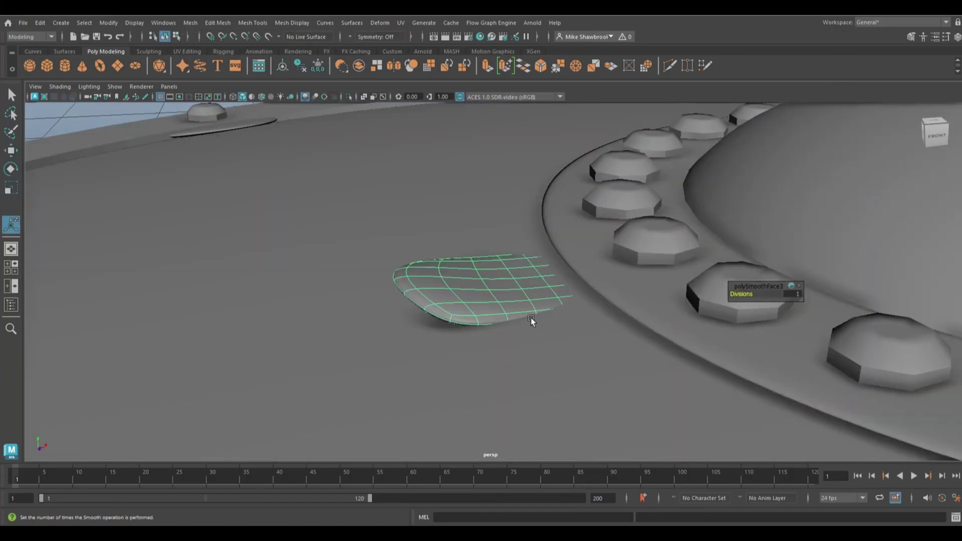
mouse_move(551, 358)
left_mouse_down()
mouse_move(554, 313)
mouse_move(558, 329)
mouse_move(536, 368)
left_mouse_up()
Step: Set the scallop's pivot to the dome centre and Shift+D rotate-duplicate it into a full ring
key("space")
key("space")
key("d")
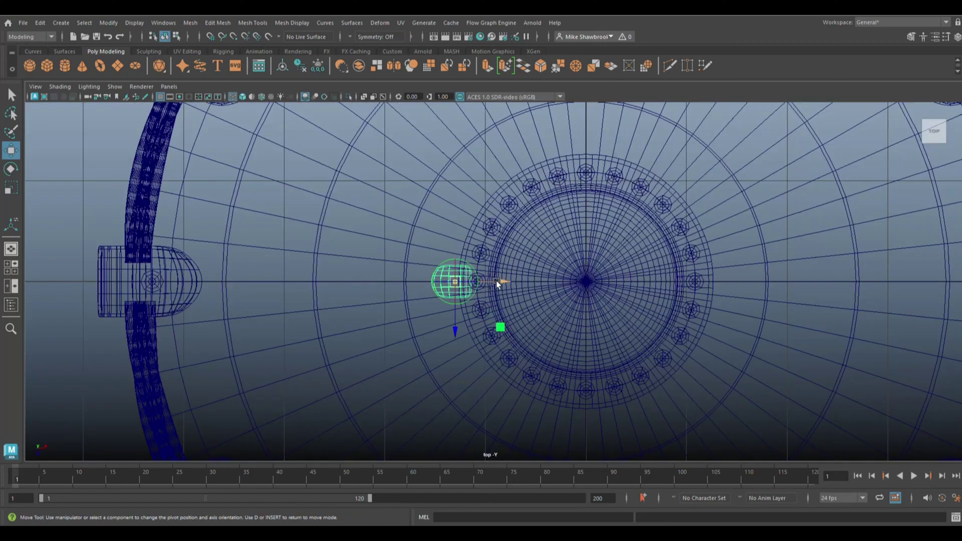
left_click_drag(498, 283, 585, 290)
key("e")
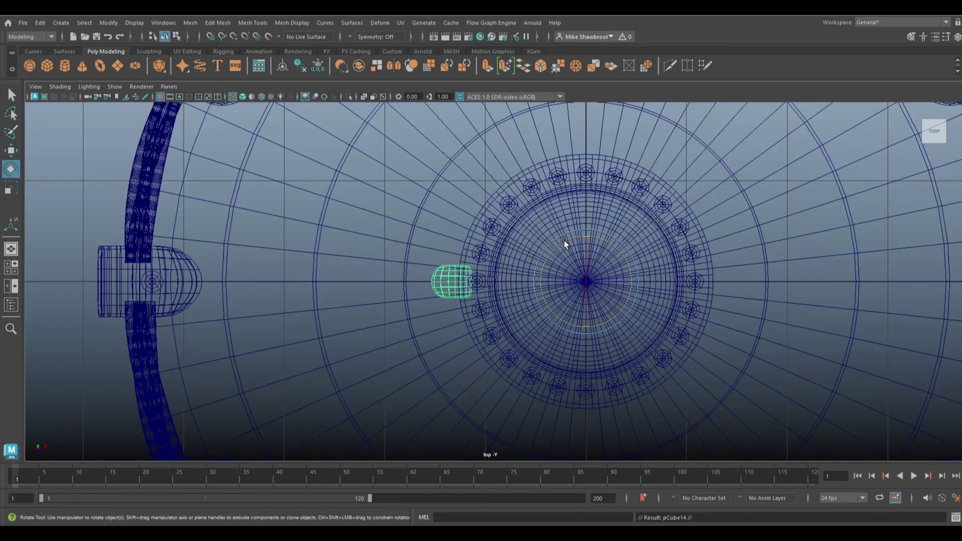
mouse_move(565, 243)
left_mouse_down("shift")
mouse_move(576, 250)
mouse_move(580, 236)
left_mouse_up("shift")
key("shift+d")
key("shift+d")
key("shift+d")
key("shift+d")
key("shift+d")
key("shift+d")
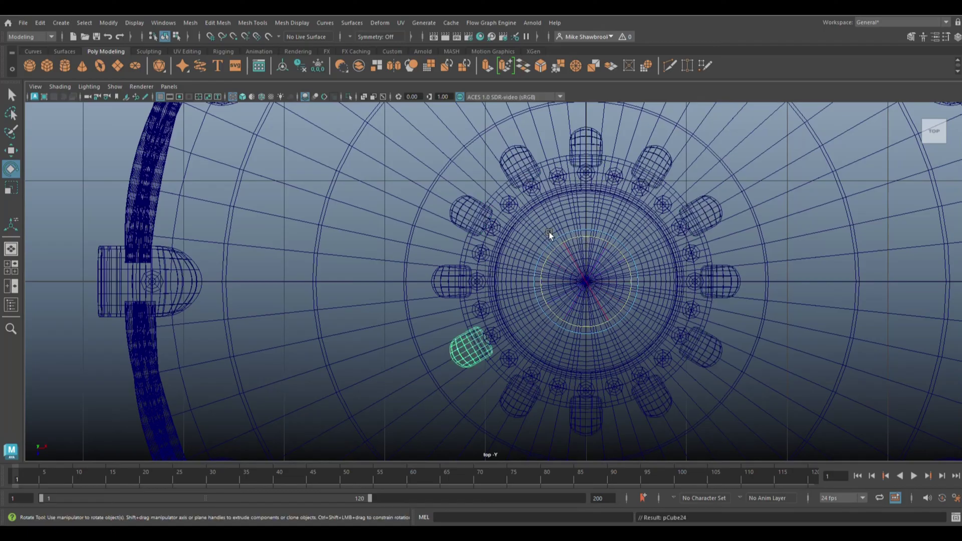
key("space")
key("space")
mouse_move(528, 176)
left_mouse_down("alt")
mouse_move(505, 256)
mouse_move(490, 165)
mouse_move(456, 75)
left_mouse_up("alt")
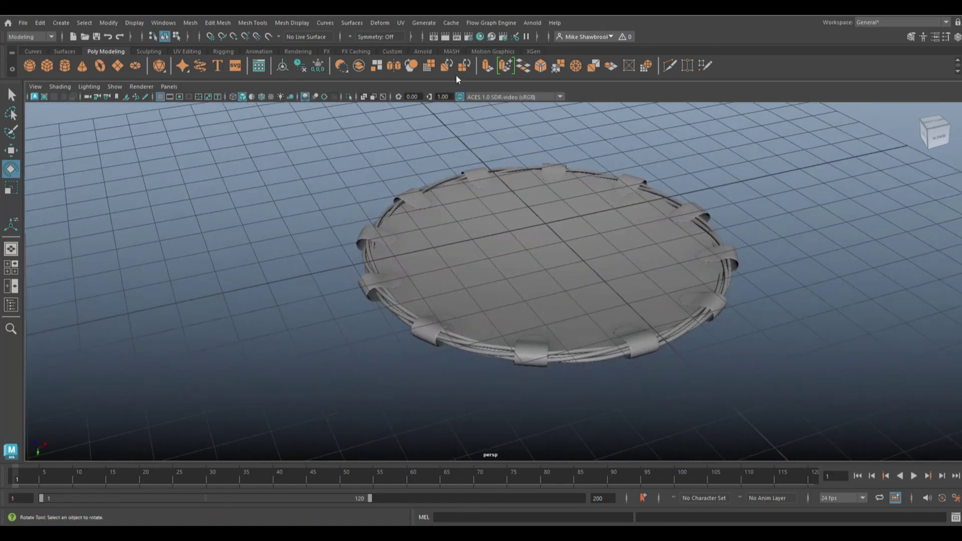
Step: Create a polygon plane and stretch it into a long narrow strip
left_click(117, 65)
key("ctrl+a")
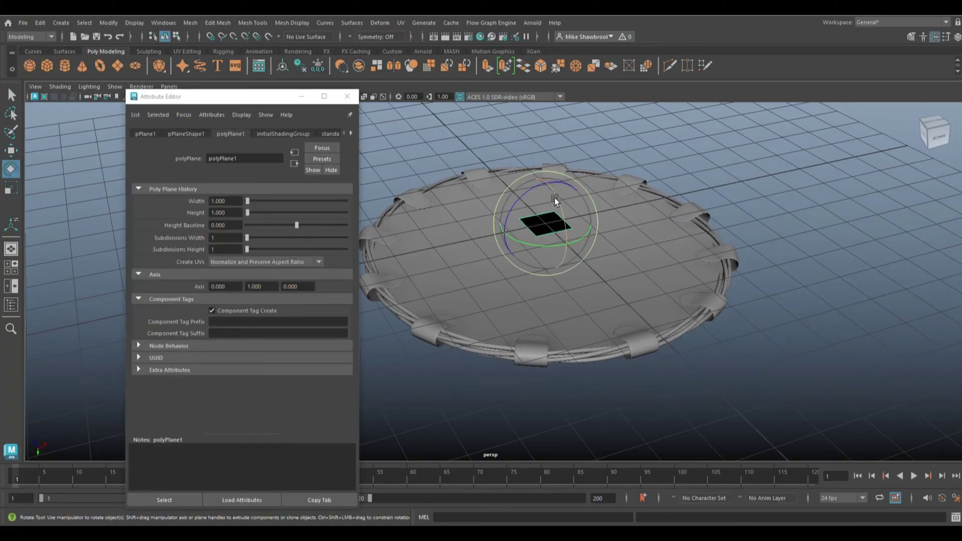
key("r")
mouse_move(566, 244)
left_mouse_down()
mouse_move(672, 357)
mouse_move(560, 209)
left_mouse_up()
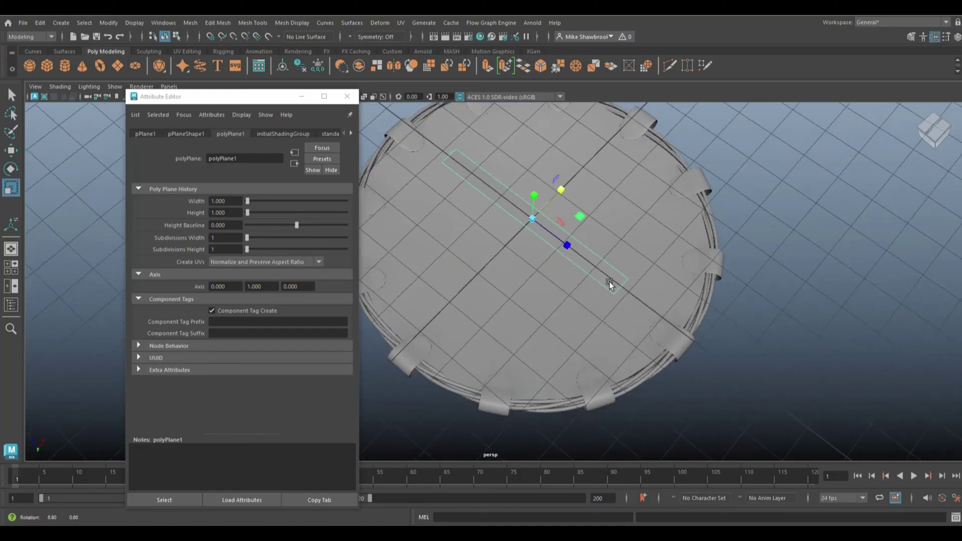
left_click_drag(609, 282, 539, 215, "alt")
key("w")
Step: Insert edge loops along the strip and shift a group of vertices to bend it
left_click(252, 23)
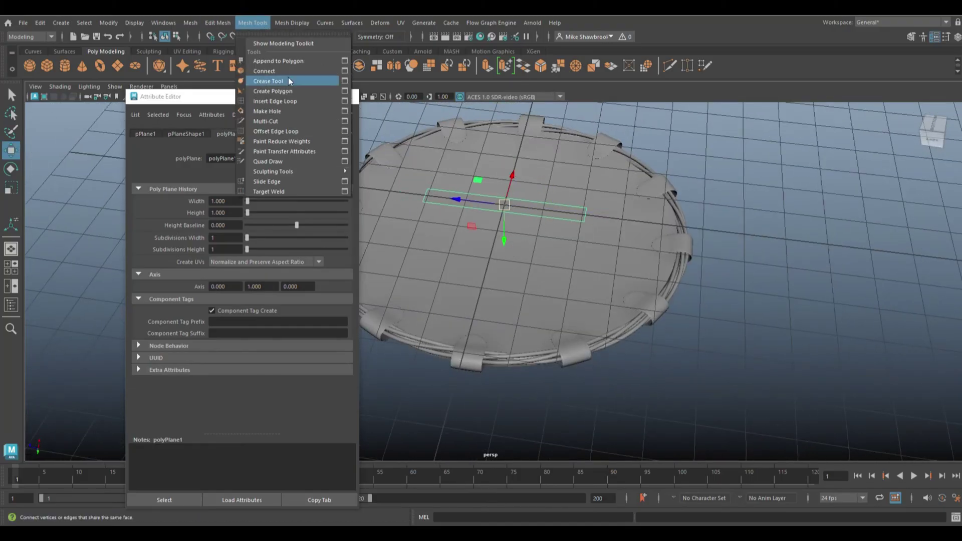
left_click(287, 77)
left_click(504, 211)
left_click(347, 96)
scroll(604, 256, "down", 3)
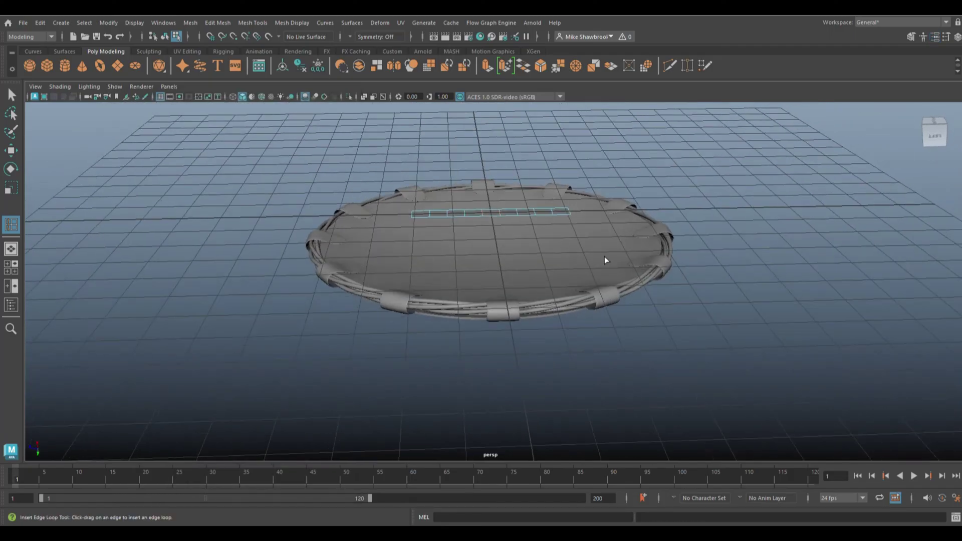
right_click_drag(667, 128, 631, 134)
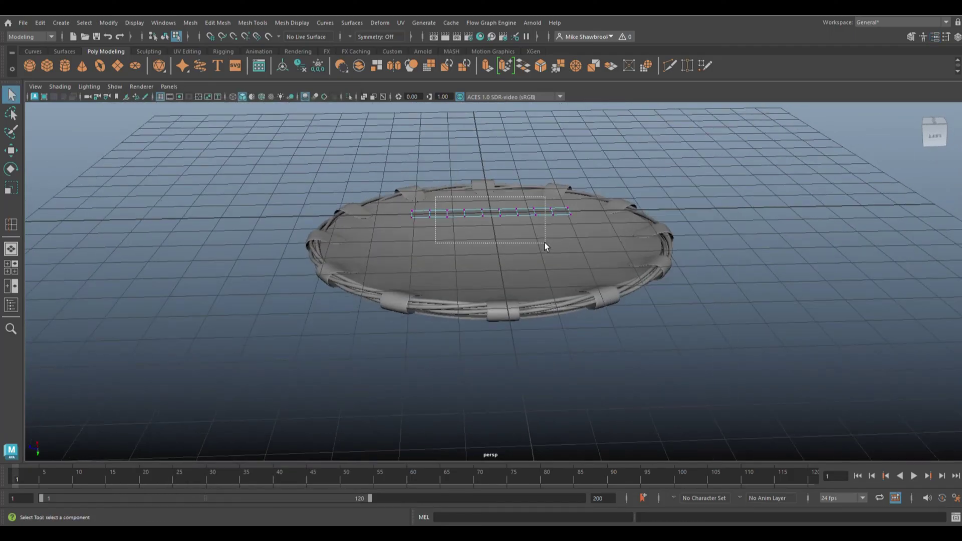
key("w")
mouse_move(435, 197)
left_mouse_down()
mouse_move(545, 243)
mouse_move(495, 250)
left_mouse_up()
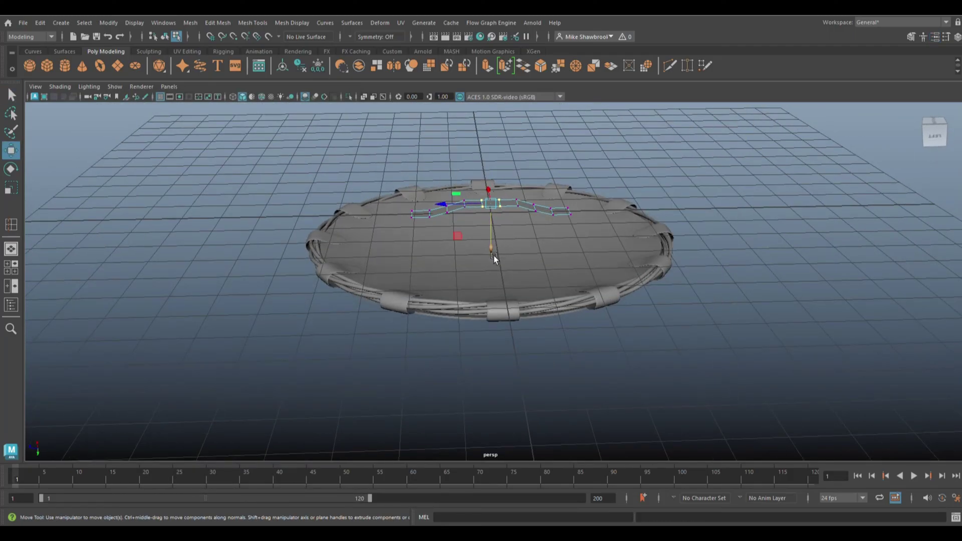
Step: Extrude the strip for thickness and add an equal-distance edge loop
right_click_drag(493, 250, 609, 214, "shift")
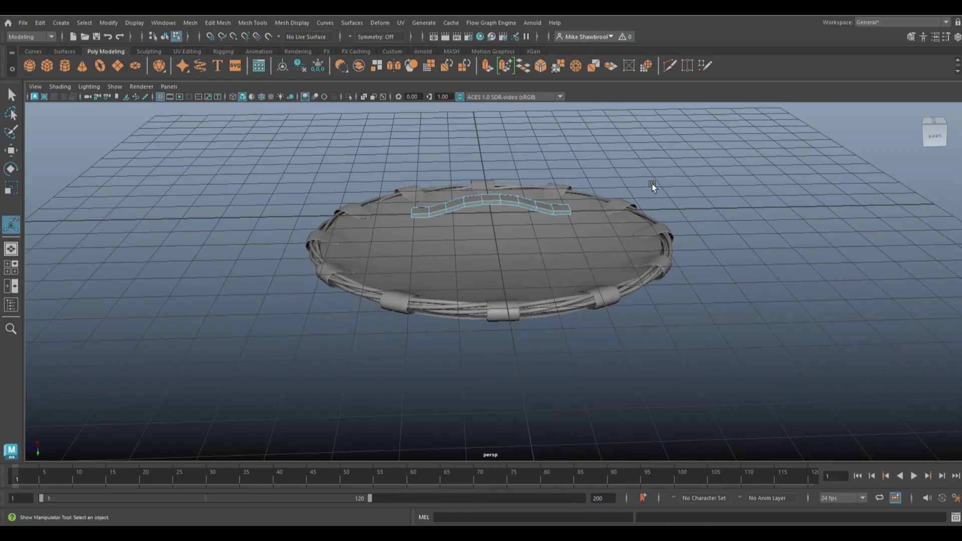
scroll(651, 184, "up", 3)
left_click(290, 23)
left_click(345, 101)
left_click(202, 179)
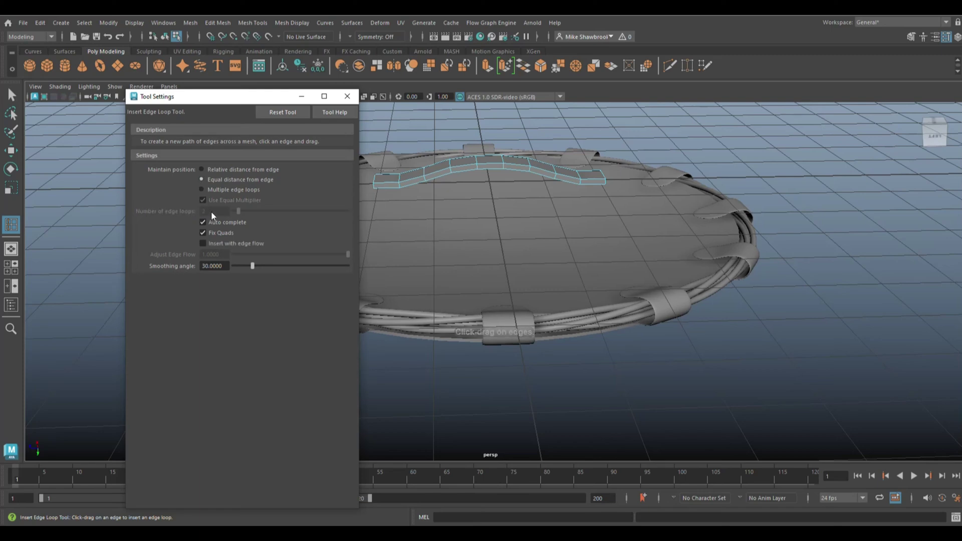
left_click(601, 178)
left_click_drag(601, 178, 431, 304, "alt")
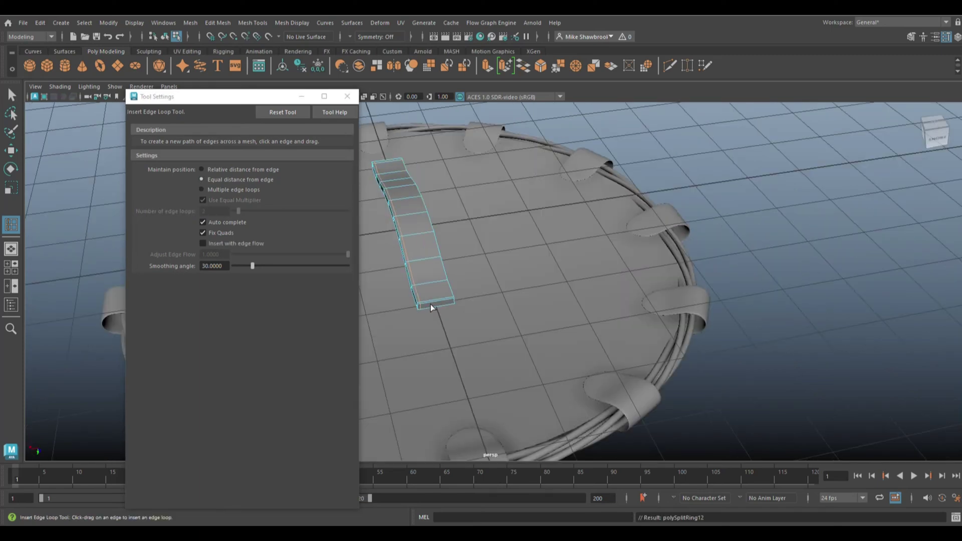
left_click(347, 96)
scroll(466, 151, "down", 5)
key("F8")
Step: Smooth the strap and move it into place across the disc
left_click(190, 22)
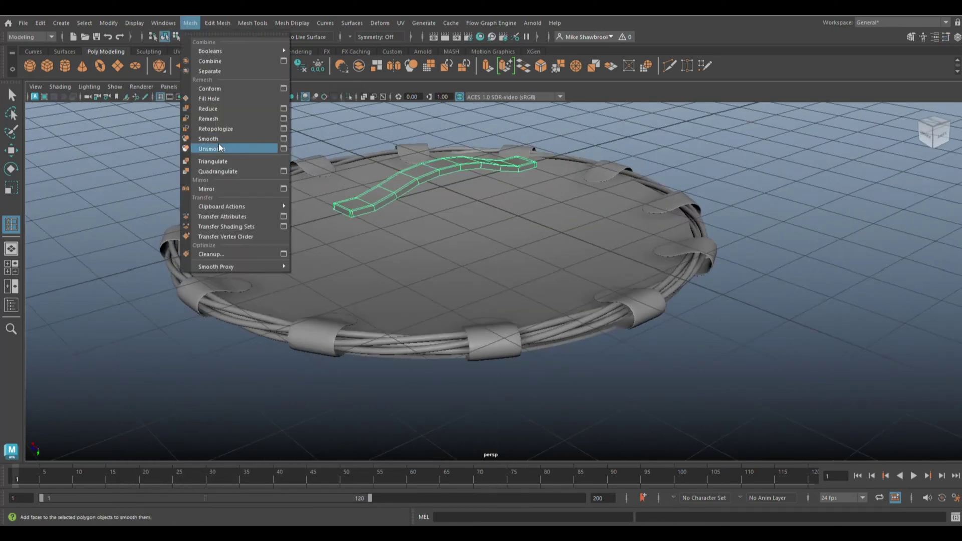
left_click(211, 146)
left_click(357, 212)
left_click(191, 23)
left_click(212, 140)
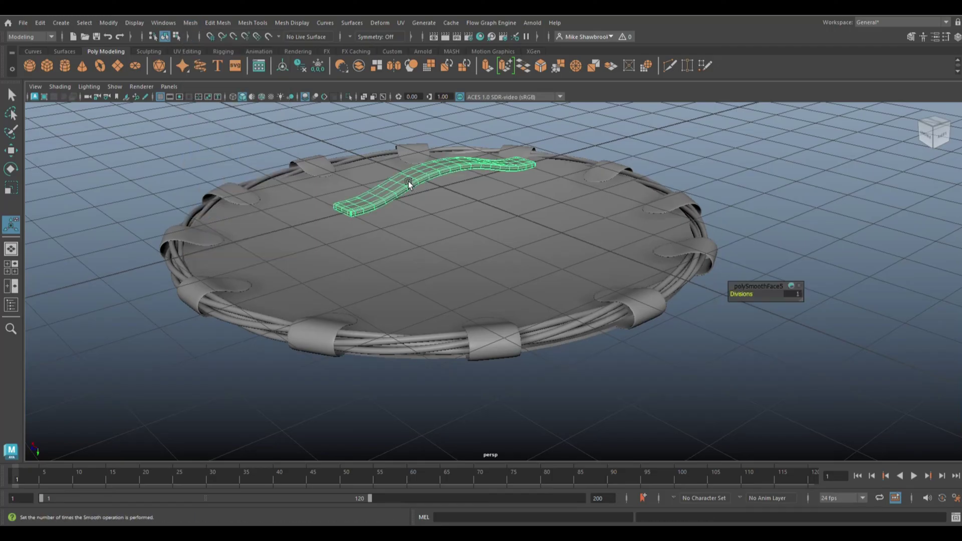
key("w")
left_click_drag(444, 230, 449, 286)
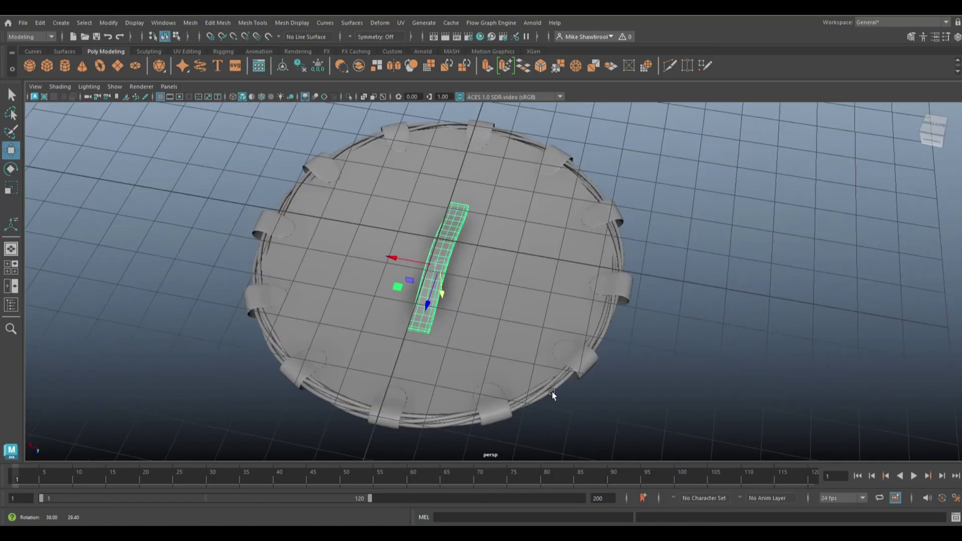
Step: Slide the strap left and duplicate it into a second parallel strap
left_click(159, 97)
mouse_move(389, 286)
left_mouse_down()
mouse_move(342, 288)
mouse_move(461, 299)
mouse_move(450, 304)
left_mouse_up()
key("ctrl+d")
key("space")
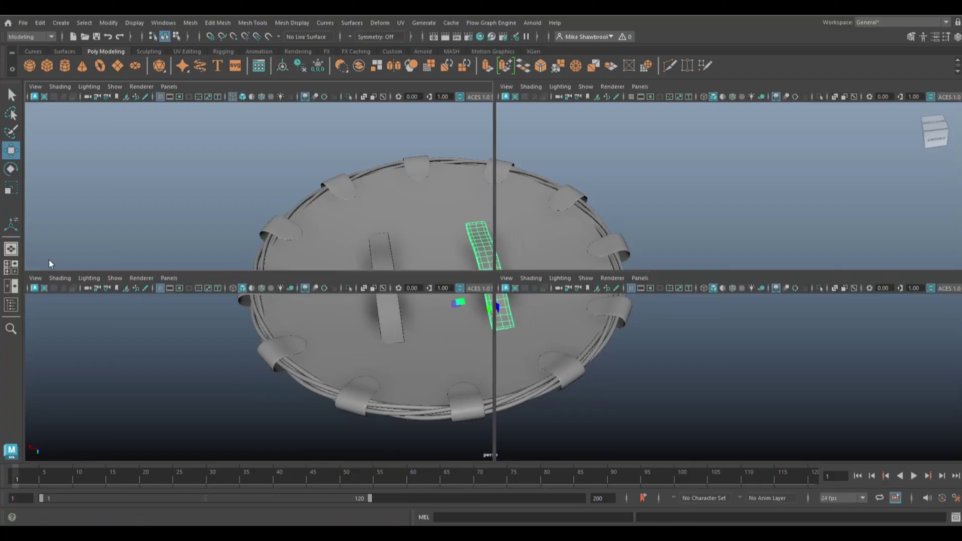
key("space")
scroll(375, 269, "up", 3)
left_click(612, 301)
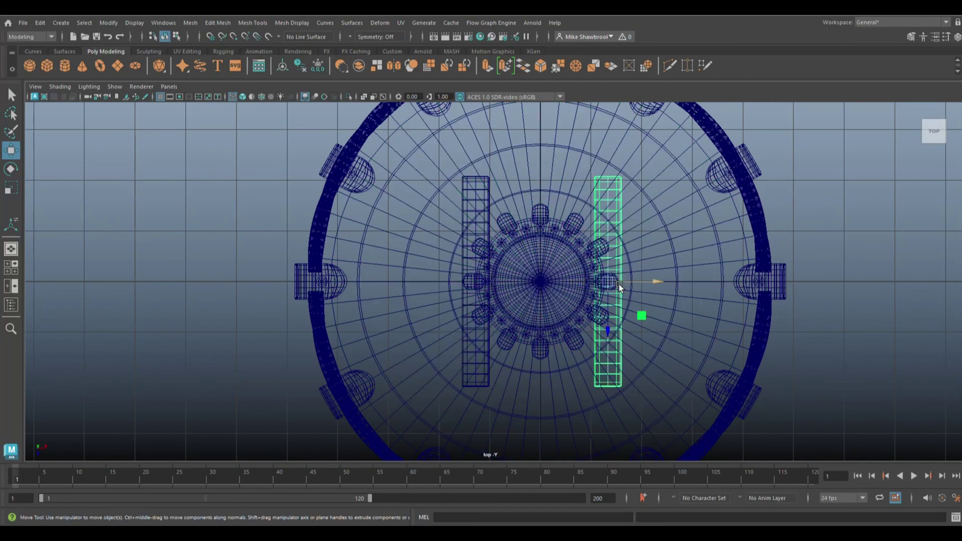
key("space")
mouse_move(690, 299)
left_mouse_down("alt")
mouse_move(759, 310)
mouse_move(501, 266)
left_mouse_up("alt")
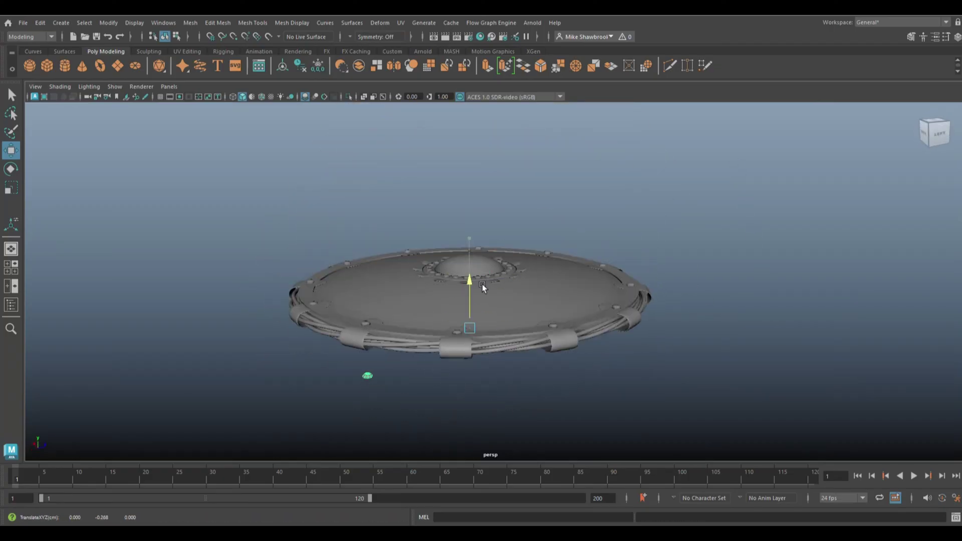
Step: Rotate, scale and move the small knob onto a strap end, then duplicate it for the other end
left_click(145, 23)
key("e")
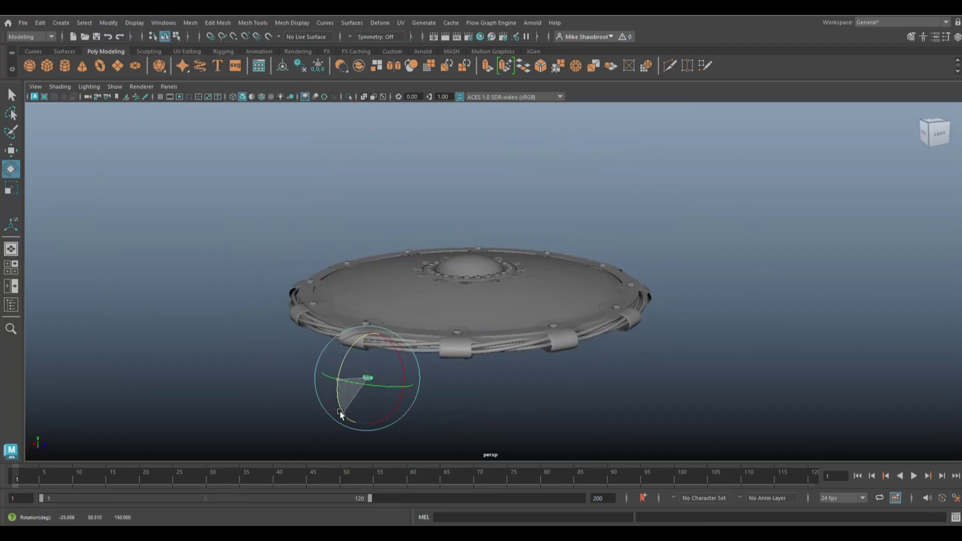
left_click_drag(403, 393, 386, 299, "alt")
key("r")
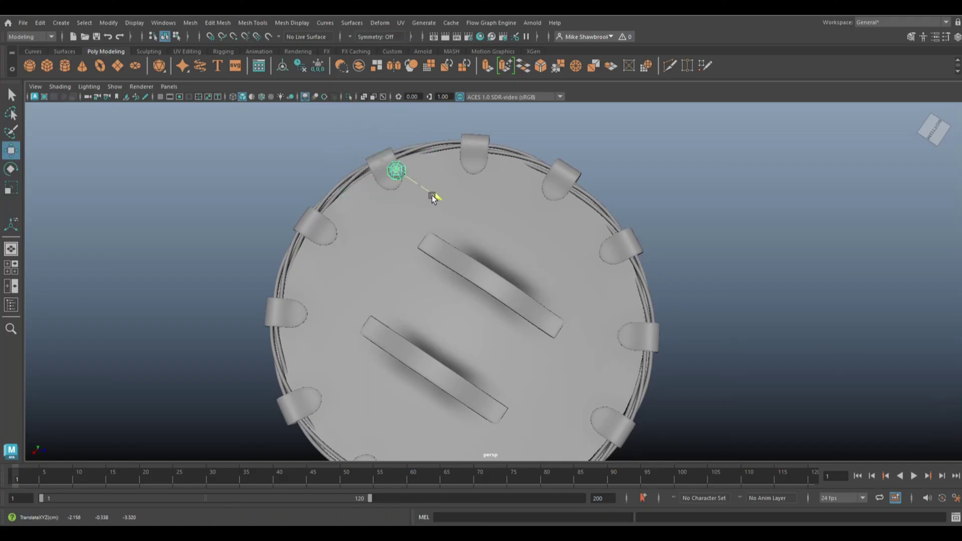
left_click_drag(433, 197, 419, 255, "alt")
left_click_drag(422, 312, 496, 320, "alt")
mouse_move(496, 321)
left_mouse_down()
mouse_move(533, 320)
mouse_move(520, 341)
mouse_move(668, 369)
mouse_move(563, 335)
left_mouse_up()
key("f")
scroll(520, 341, "down", 5)
mouse_move(451, 273)
left_mouse_down()
mouse_move(530, 281)
mouse_move(542, 300)
mouse_move(455, 307)
left_mouse_up()
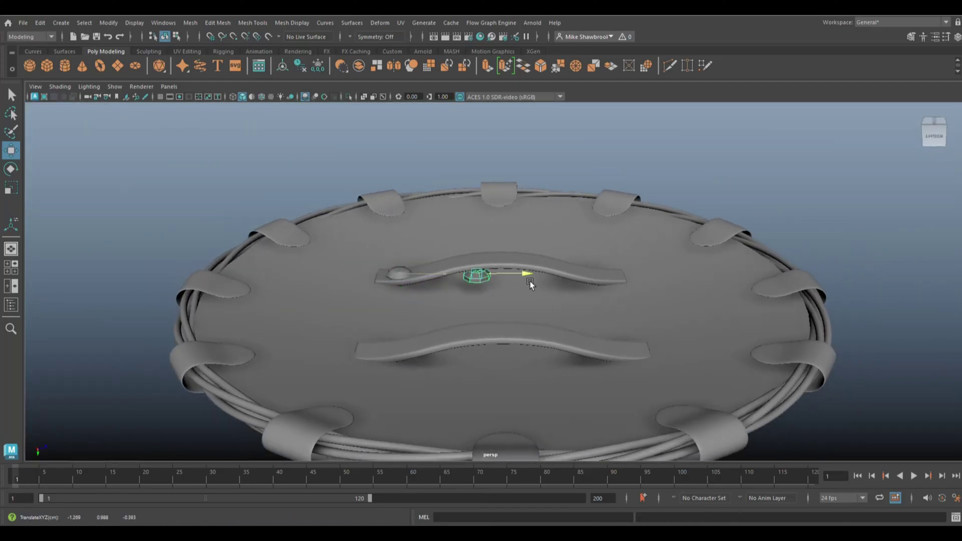
key("ctrl+d")
mouse_move(384, 326)
left_mouse_down("alt")
mouse_move(716, 345)
mouse_move(868, 332)
mouse_move(701, 250)
left_mouse_up("alt")
Step: Select the whole rim ring and try a rotation, then undo it
left_click(692, 245)
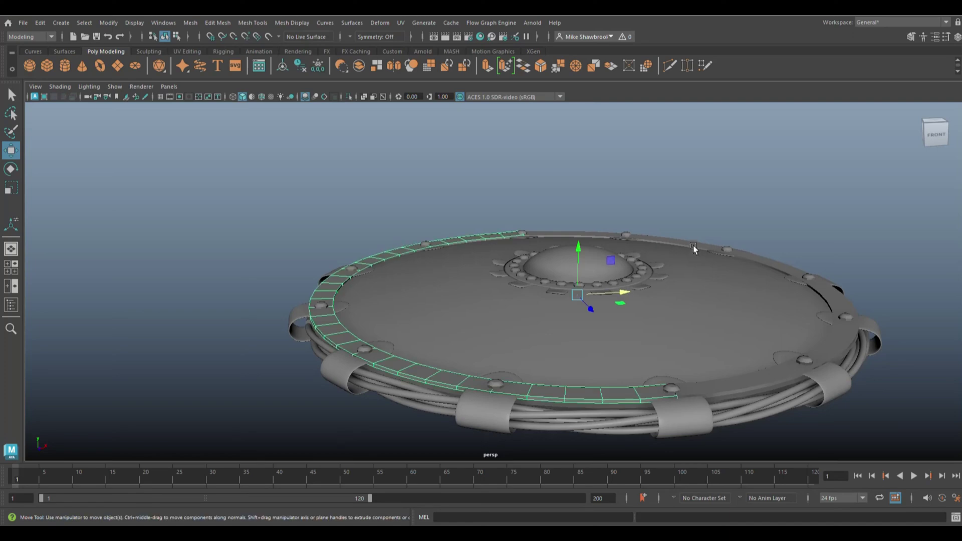
left_click(191, 23)
left_click(224, 62)
key("e")
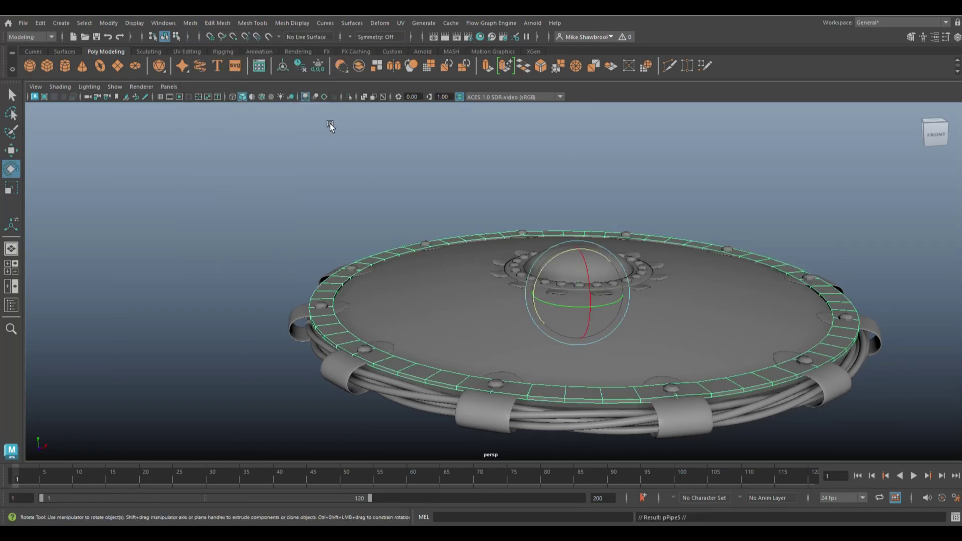
left_click_drag(538, 270, 551, 320)
key("ctrl+z")
Step: Raise the ring of rim bolts slightly with the Move tool
key("w")
left_click(580, 263)
mouse_move(581, 263)
left_mouse_down("alt")
mouse_move(576, 275)
mouse_move(505, 161)
mouse_move(503, 127)
mouse_move(501, 138)
left_mouse_up("alt")
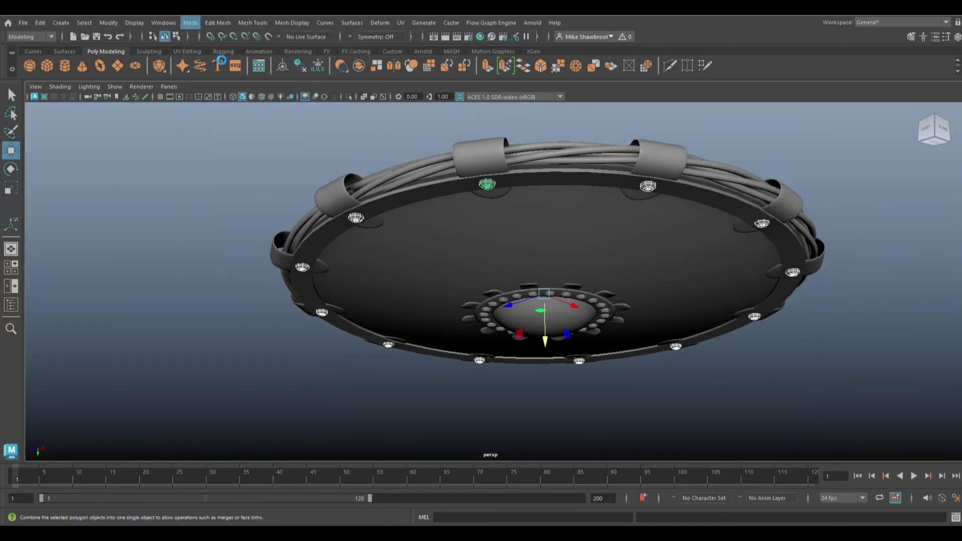
left_click_drag(647, 187, 547, 315, "alt")
key("e")
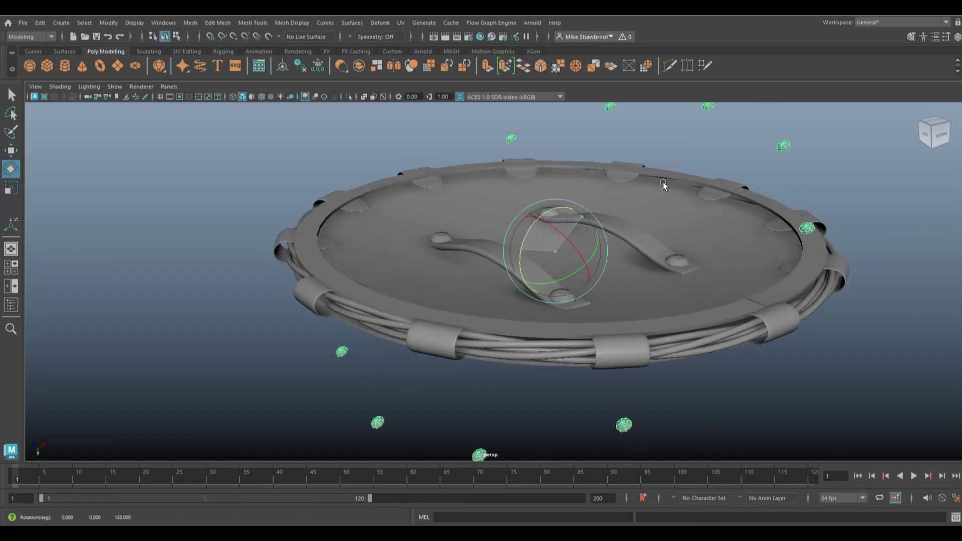
key("w")
left_click_drag(553, 296, 560, 273)
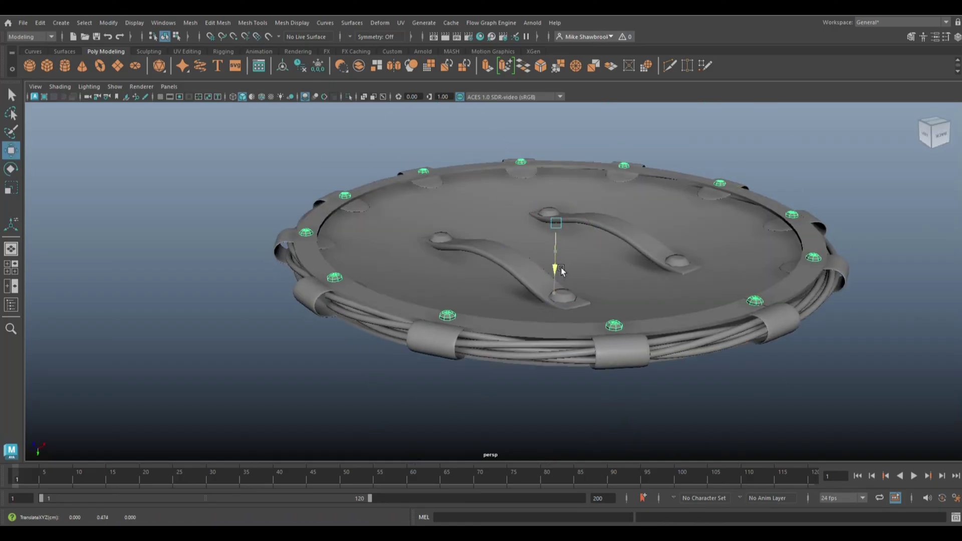
Step: Select every shield part from above and group them with Ctrl+G
left_click(233, 259)
scroll(281, 367, "down", 3)
mouse_move(281, 367)
left_mouse_down("alt")
mouse_move(314, 230)
mouse_move(247, 264)
mouse_move(471, 167)
mouse_move(840, 433)
left_mouse_up("alt")
key("ctrl+g")
Step: Select the shield and restore the hidden parts with Show Last Hidden
left_click(153, 143)
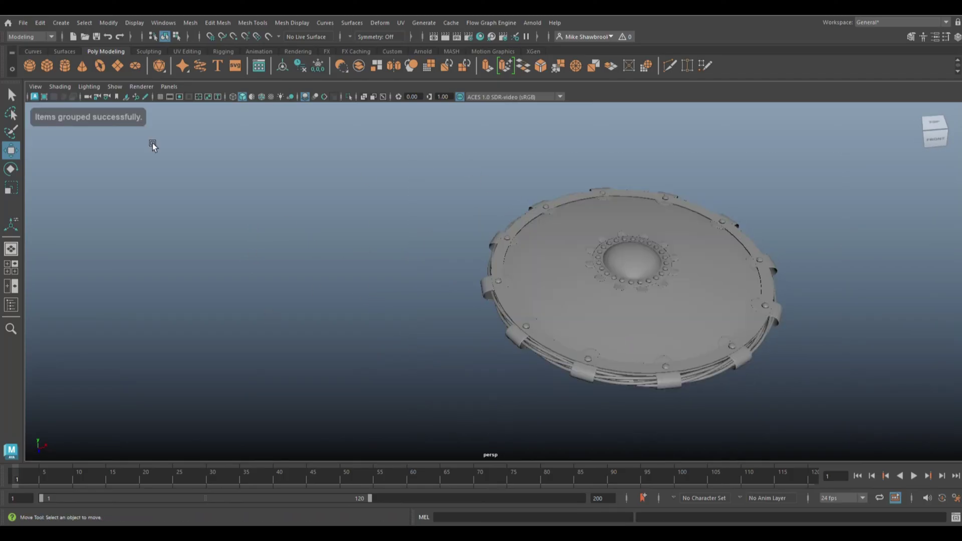
left_click(11, 272)
key("space")
key("space")
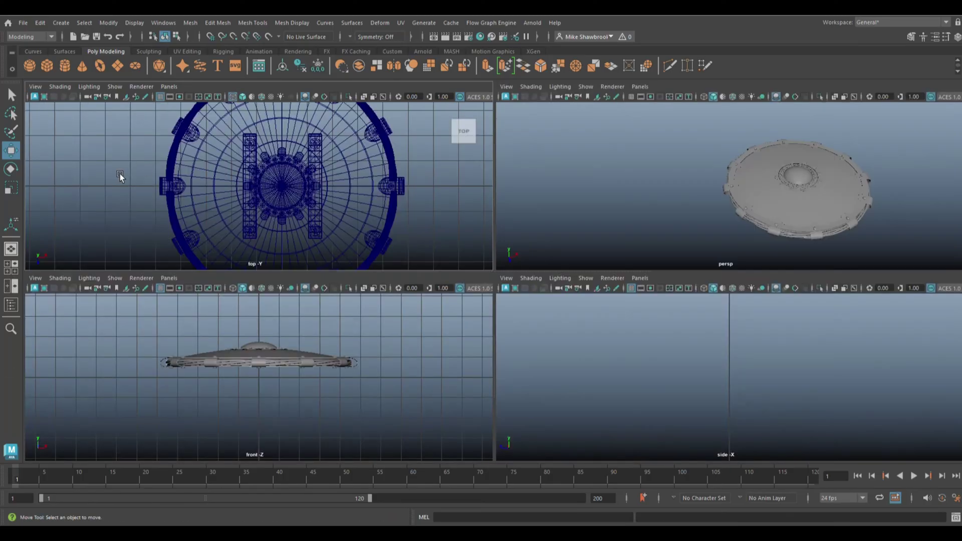
key("space")
key("space")
left_click(323, 198)
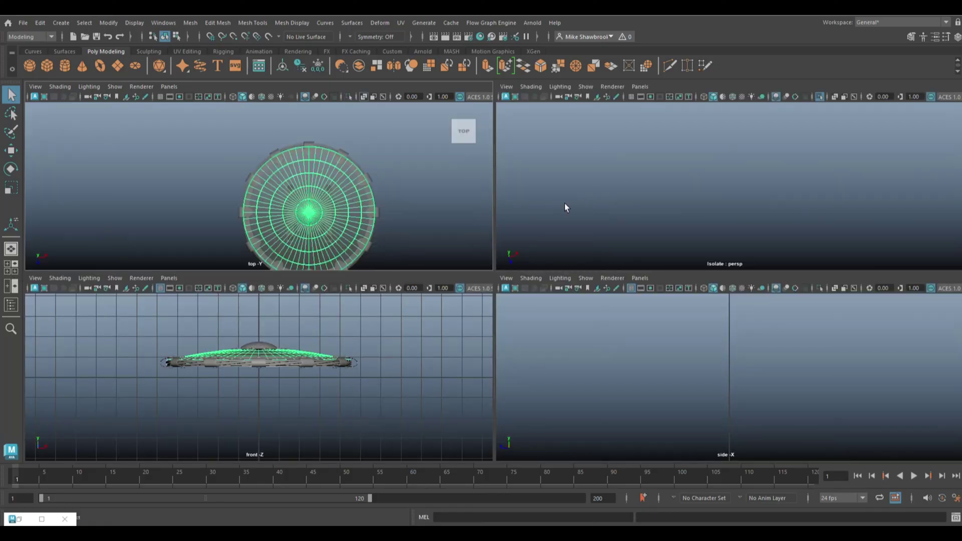
key("space")
left_click(132, 22)
mouse_move(147, 89)
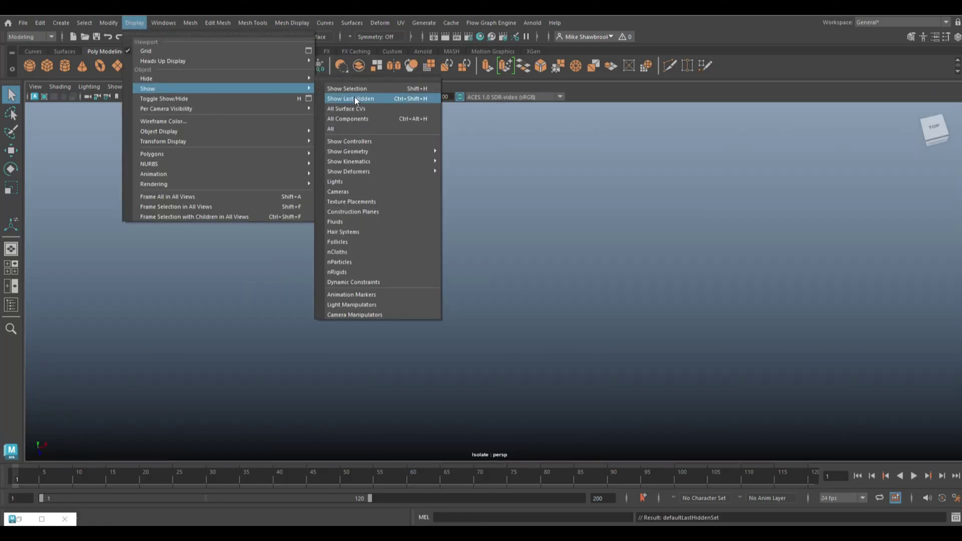
left_click(390, 129)
Step: Zoom in on the shield and raise the new plane above it
scroll(524, 282, "up", 5)
left_click_drag(543, 302, 551, 285, "alt")
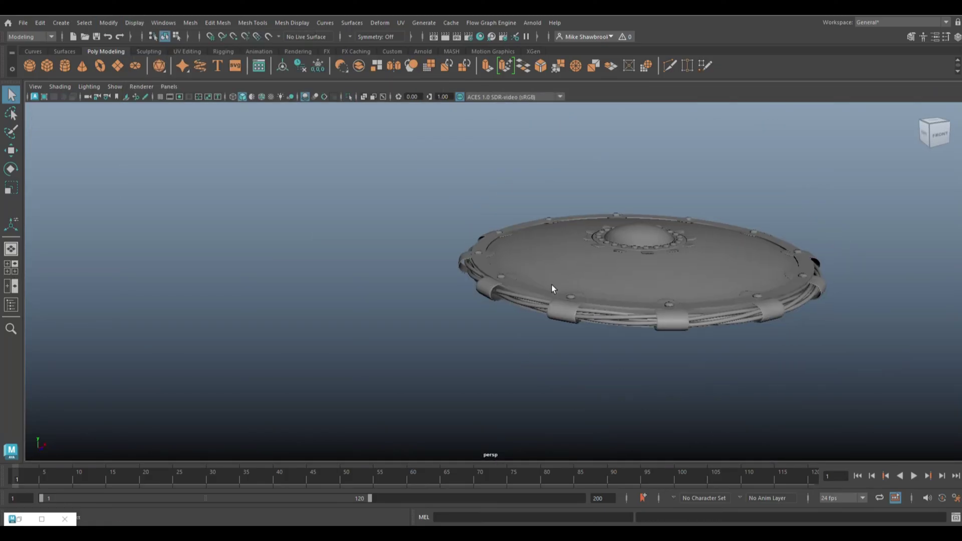
scroll(551, 284, "up", 5)
mouse_move(556, 317)
left_mouse_down("alt")
mouse_move(566, 325)
mouse_move(551, 301)
left_mouse_up("alt")
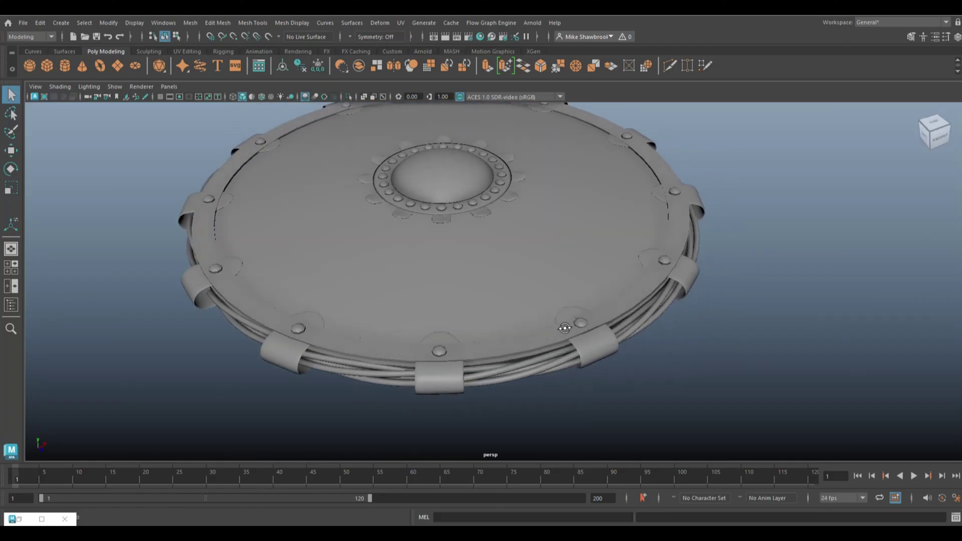
scroll(550, 300, "up", 3)
key("w")
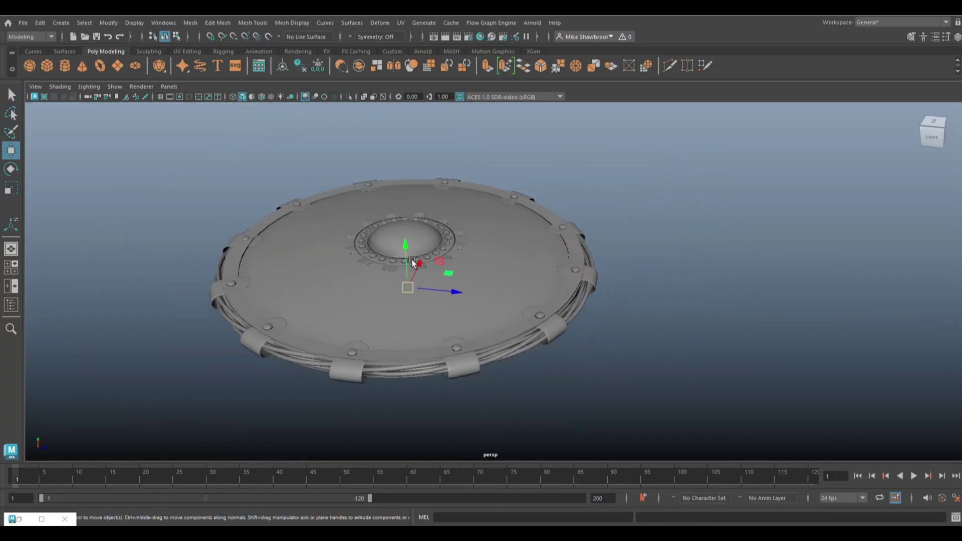
left_click_drag(408, 236, 398, 151)
Step: Set the plane's subdivisions to 1 and move it beside the shield
key("ctrl+a")
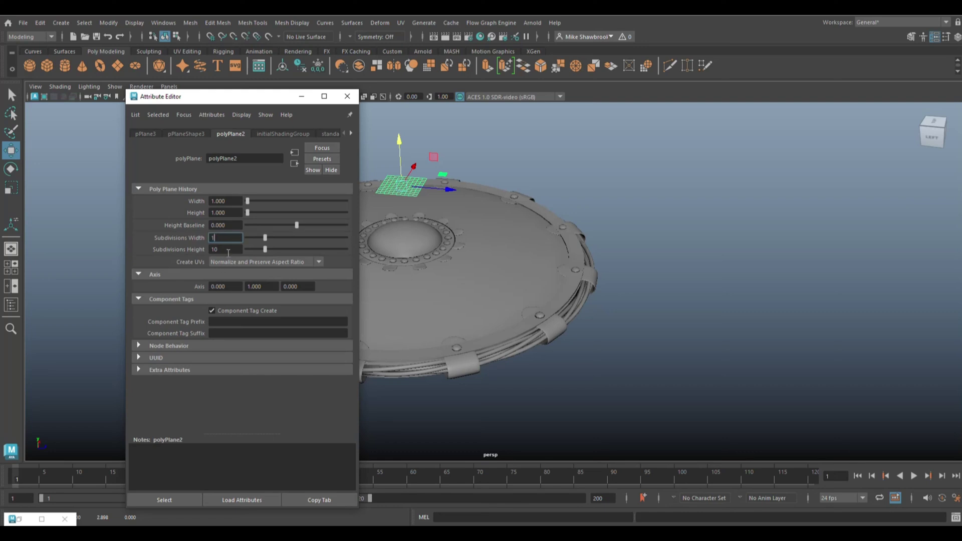
key("ctrl+a")
mouse_move(466, 215)
left_mouse_down()
mouse_move(719, 279)
mouse_move(579, 252)
mouse_move(605, 165)
left_mouse_up()
scroll(580, 253, "up", 3)
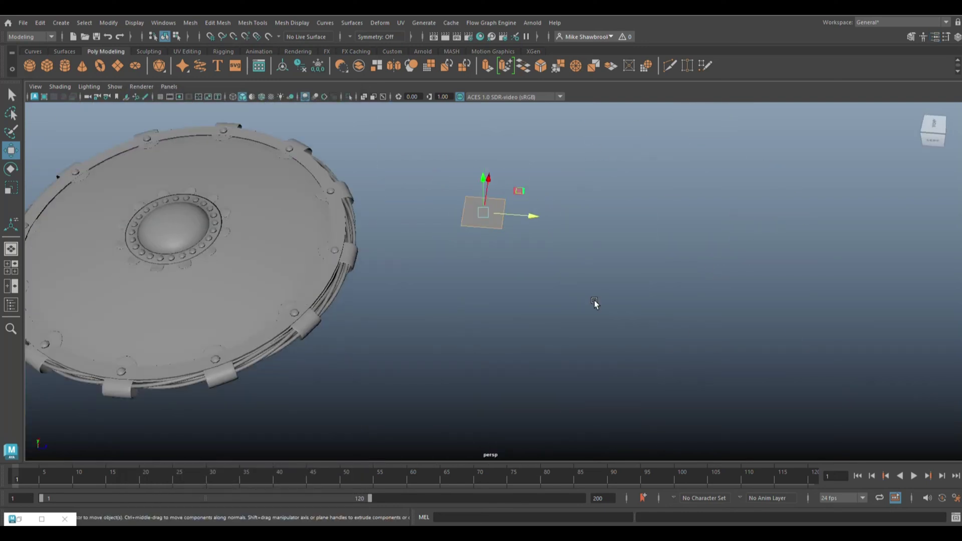
Step: Extrude the plane's edges as a flat offset to form the octagonal block
key("ctrl+e")
left_click_drag(740, 295, 746, 310)
key("ctrl+z")
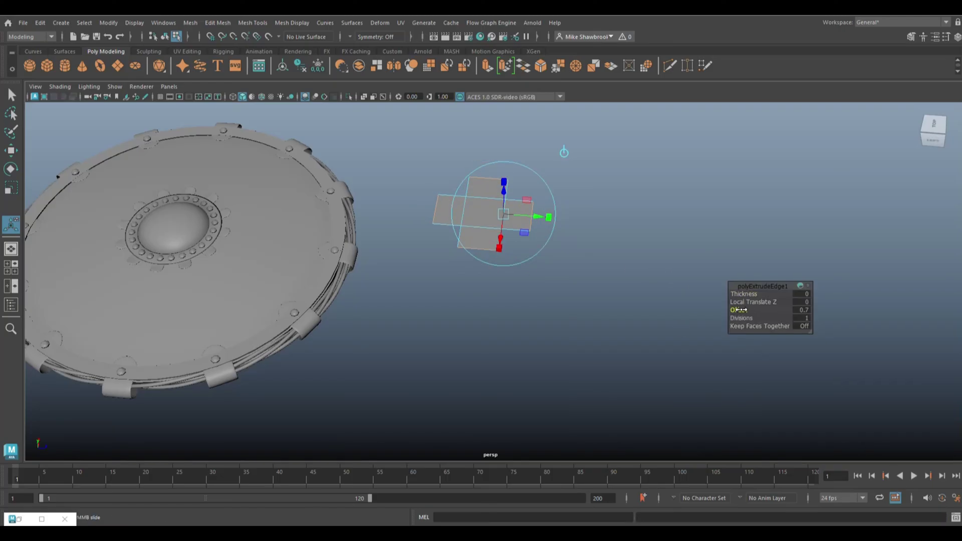
key("q")
key("r")
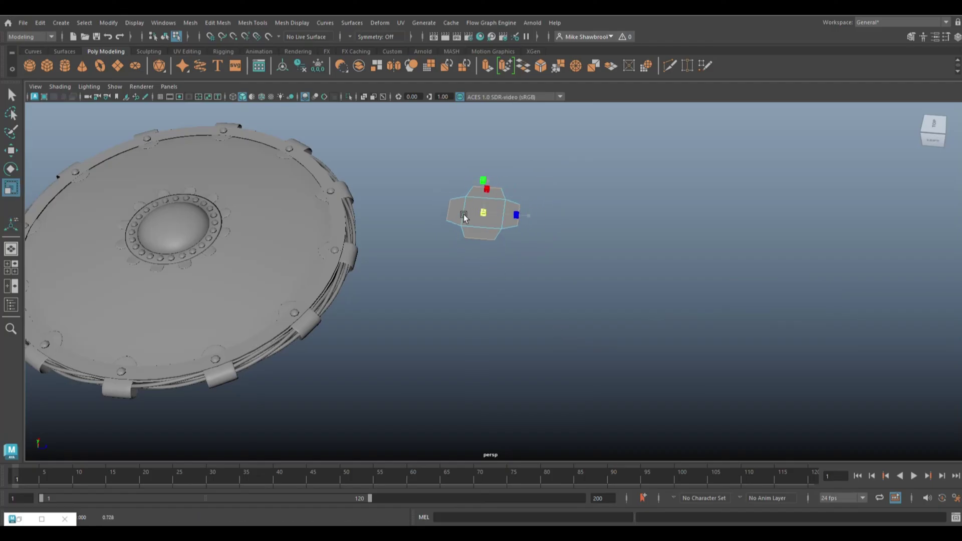
mouse_move(457, 217)
left_mouse_down("alt")
mouse_move(498, 272)
mouse_move(511, 400)
left_mouse_up("alt")
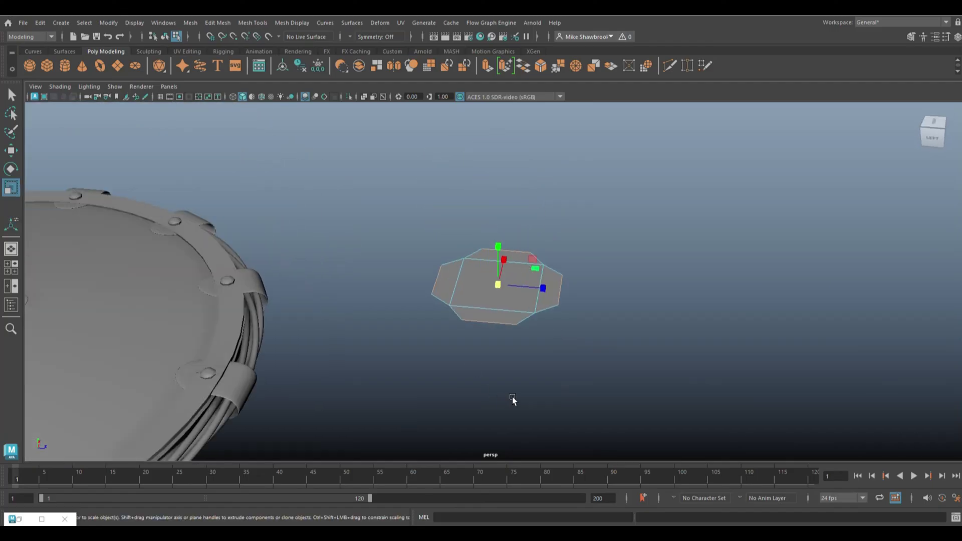
Step: Extrude and shrink the centre face, then push it upward into a raised inset
left_click(518, 307)
left_click_drag(519, 307, 506, 296, "shift")
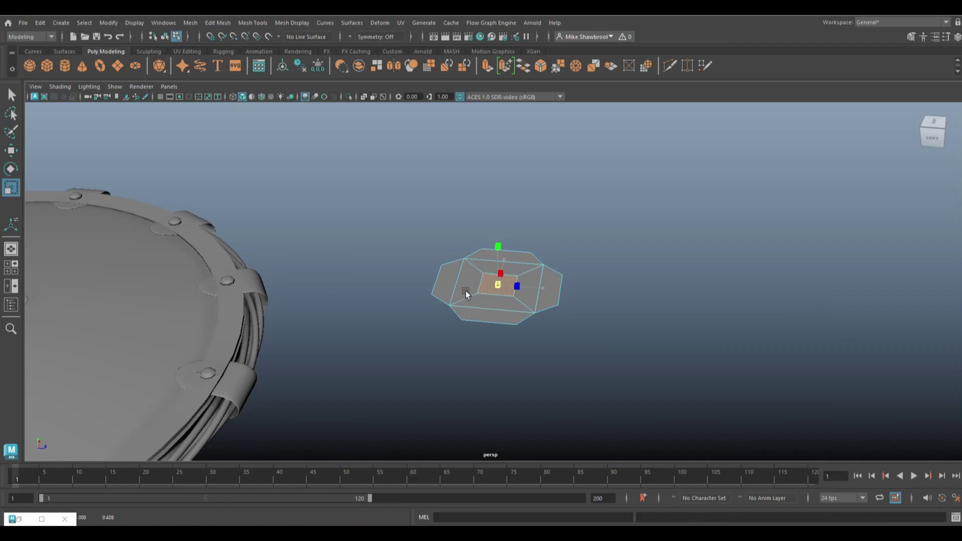
key("e")
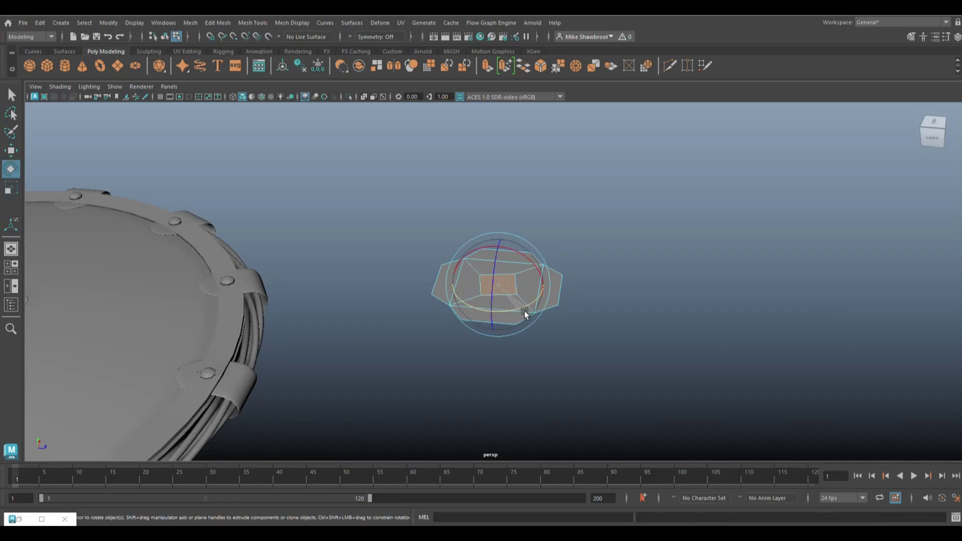
key("w")
left_click_drag(496, 245, 497, 239)
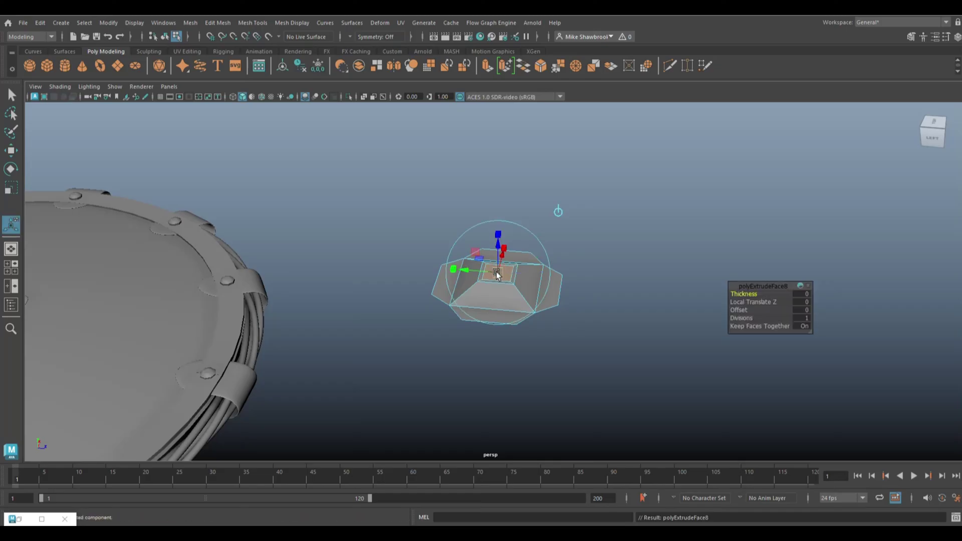
right_click_drag(531, 239, 565, 237)
left_click(531, 308)
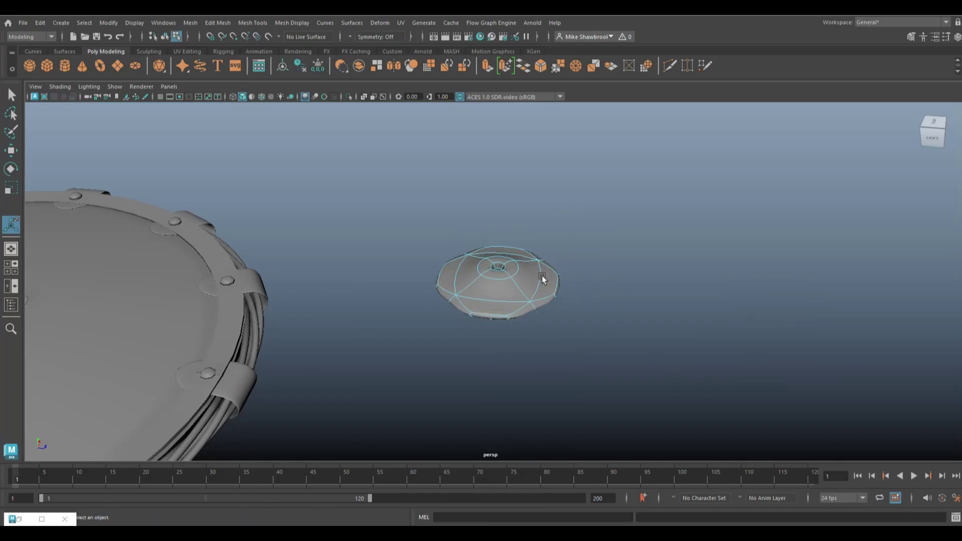
right_click_drag(539, 239, 582, 223)
left_click(190, 22)
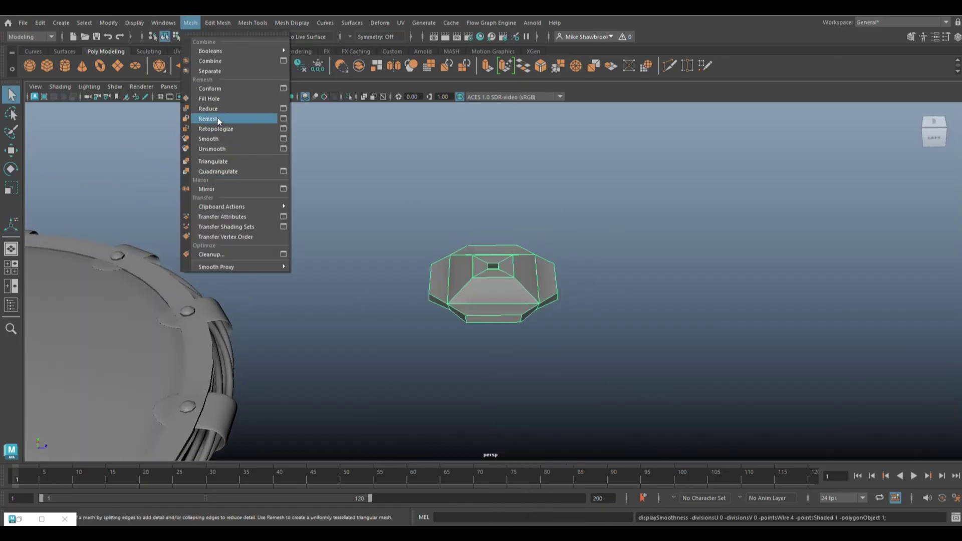
Step: Apply Mesh > Smooth to round the block into a knob
left_click(208, 138)
left_click_drag(215, 140, 590, 376, "alt")
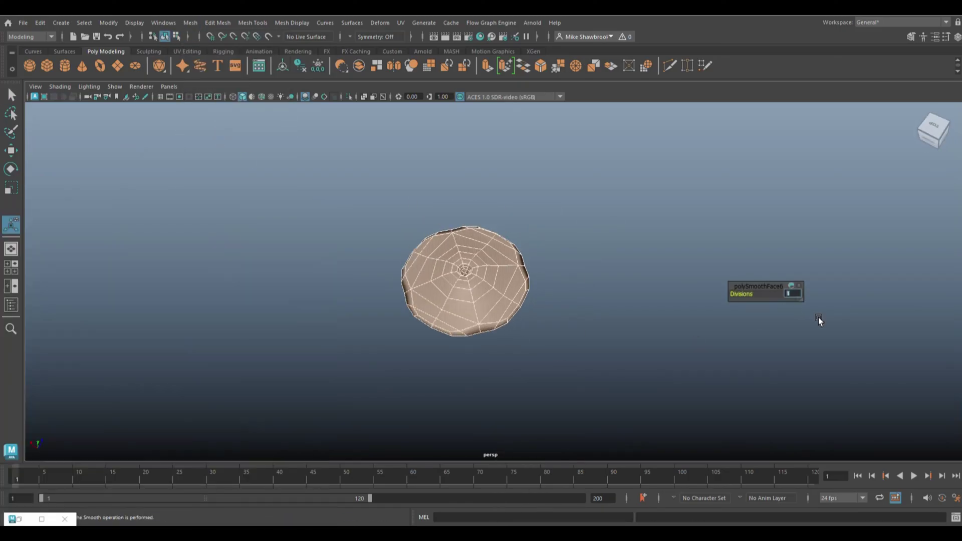
mouse_move(818, 320)
left_mouse_down("alt")
mouse_move(558, 354)
mouse_move(441, 318)
left_mouse_up("alt")
left_click(541, 326)
key("q")
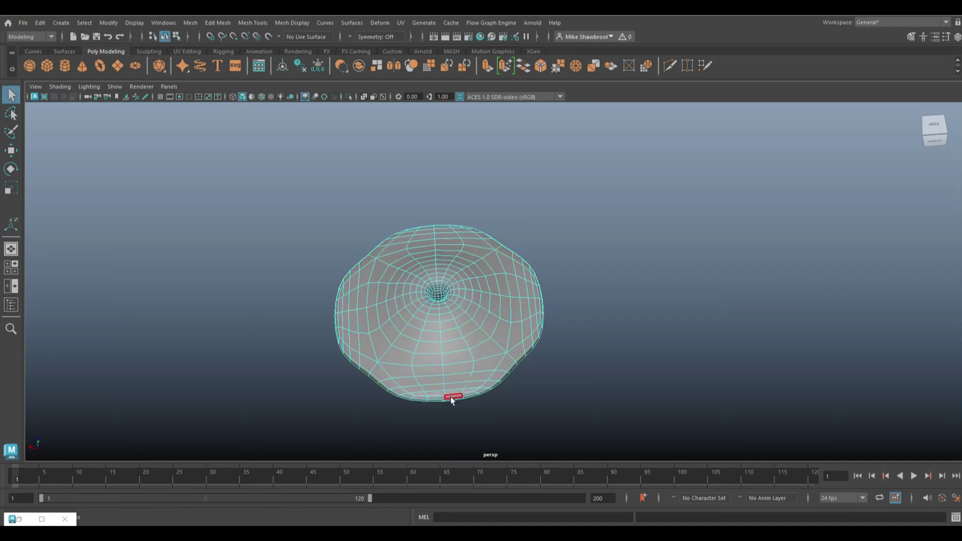
Step: Extrude three crossing face loops and push them inward as petal grooves
double_click(454, 383, "shift")
double_click(430, 363, "shift")
left_click_drag(430, 362, 505, 373, "alt")
double_click(509, 377, "shift")
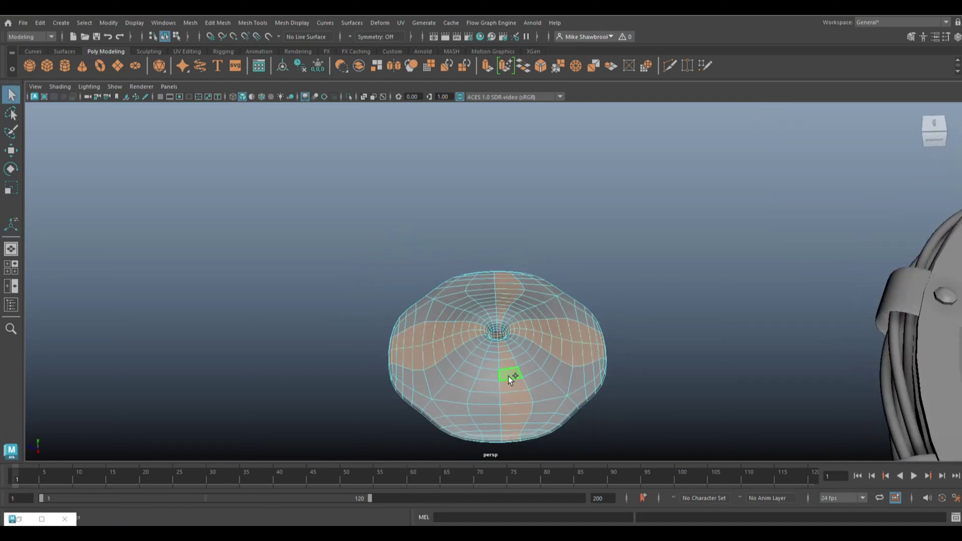
key("ctrl+e")
key("w")
left_click_drag(497, 308, 495, 303)
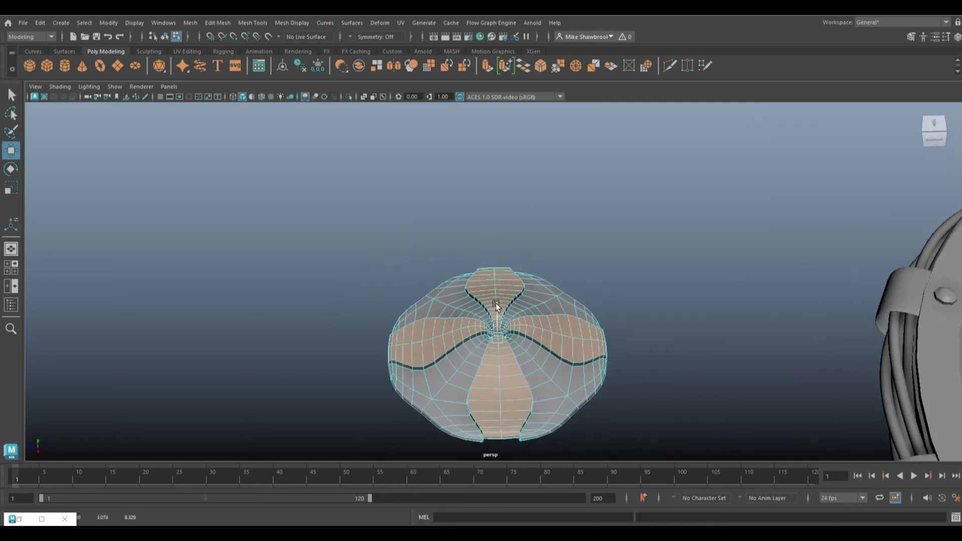
left_click(609, 255)
scroll(543, 316, "down", 5)
Step: Turn on ambient occlusion and smooth-shaded display, then select the small sphere
key("space")
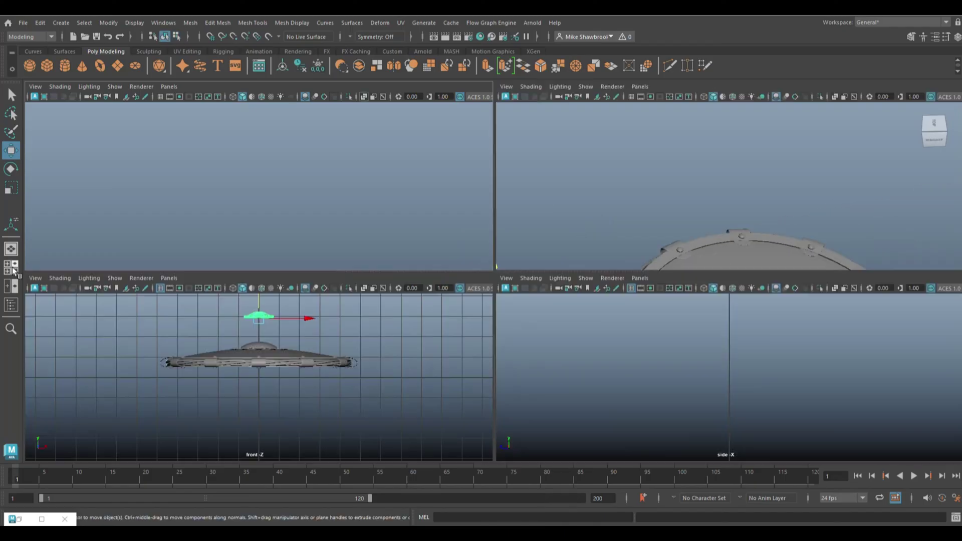
key("space")
scroll(511, 290, "down", 3)
scroll(511, 289, "down", 3)
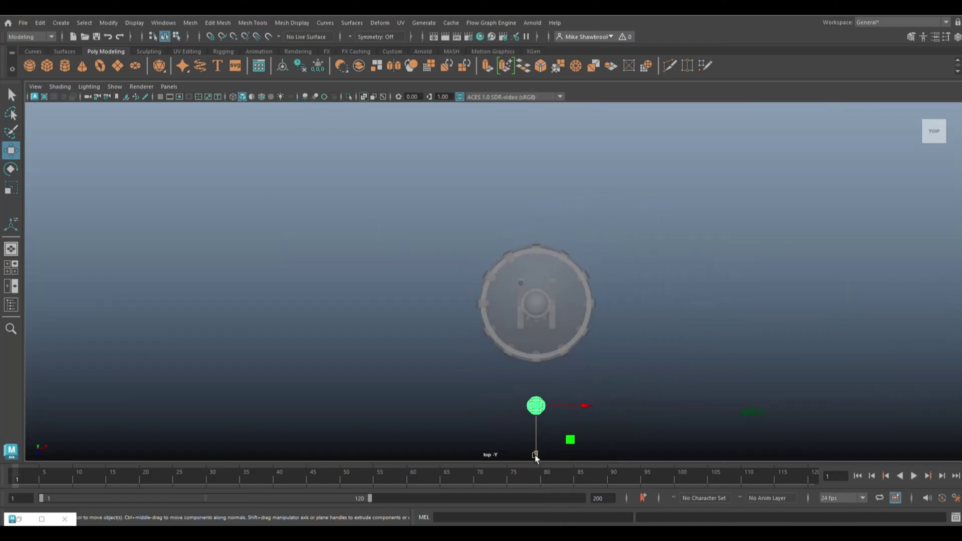
left_click(545, 308)
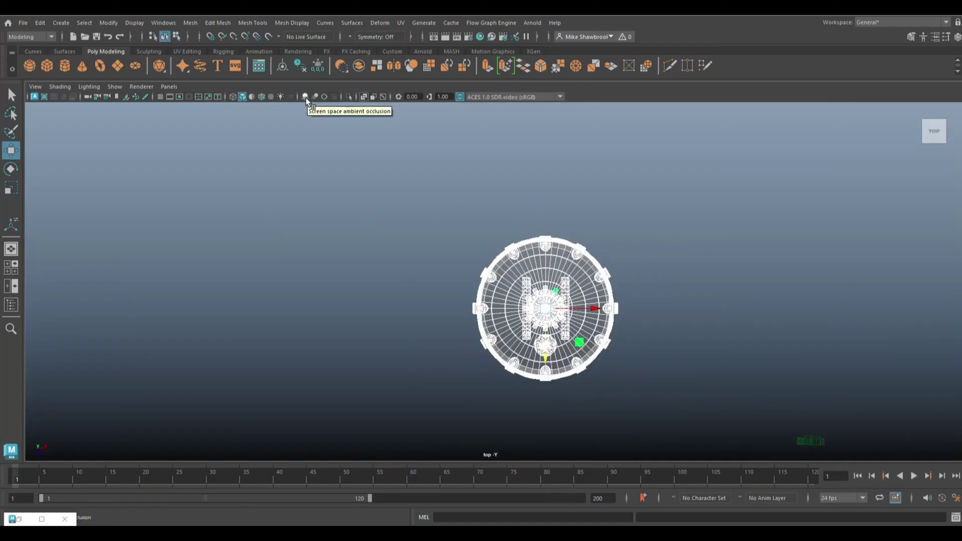
left_click(363, 97)
scroll(141, 339, "up", 2)
middle_click_drag(533, 346, 401, 285, "alt")
scroll(402, 284, "up", 3)
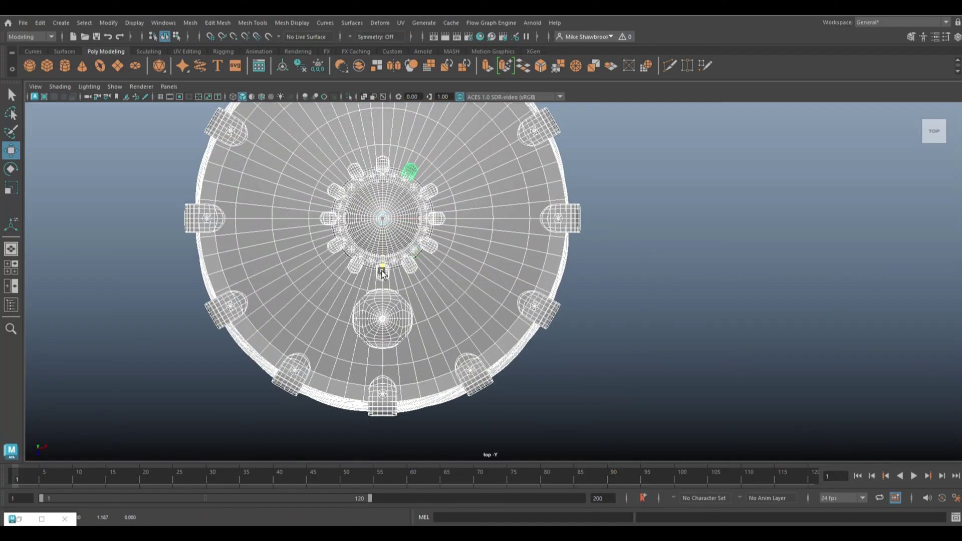
left_click(383, 321)
key("5")
Step: Lower the flattened petal knob and settle it on top of the central dome
key("space")
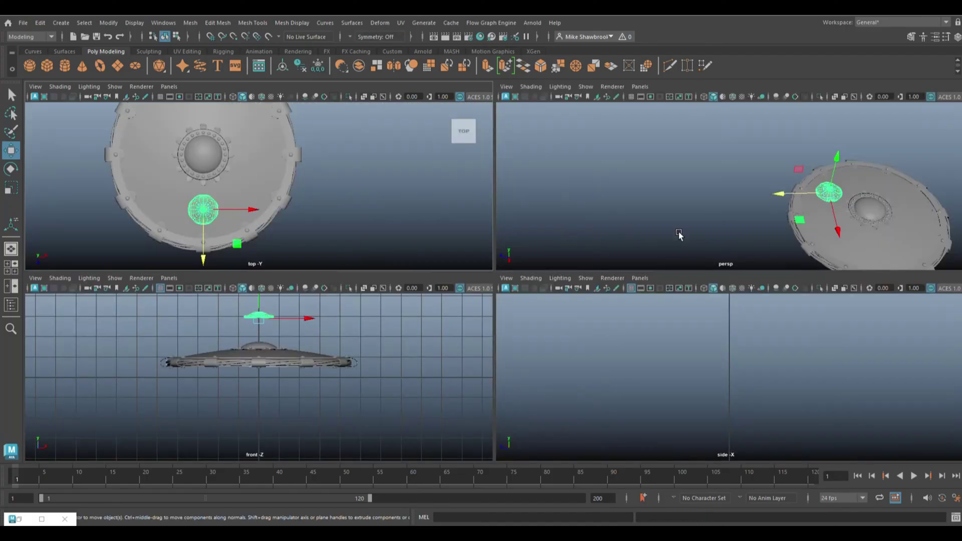
key("space")
scroll(496, 301, "down", 3)
left_click(499, 303)
left_click_drag(499, 303, 495, 360)
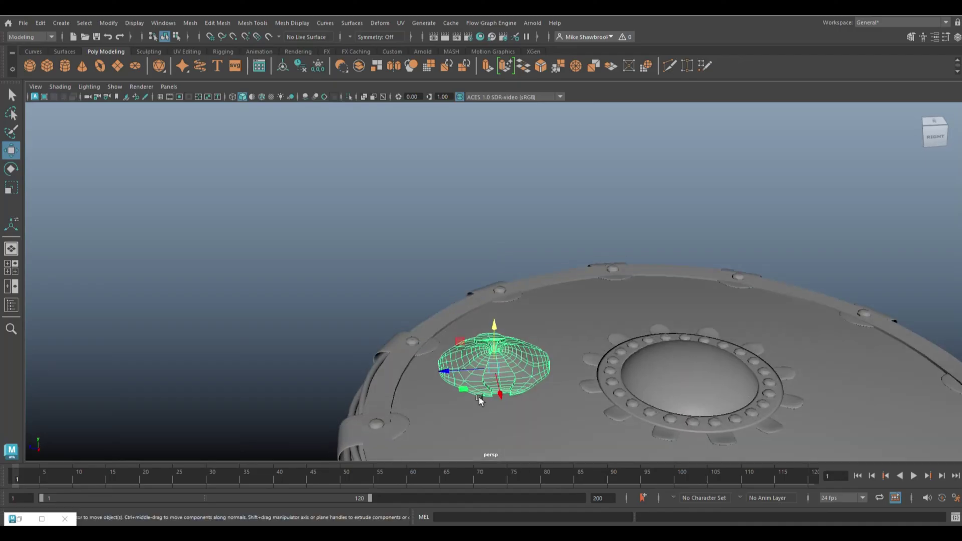
left_click(11, 265)
key("space")
key("space")
key("space")
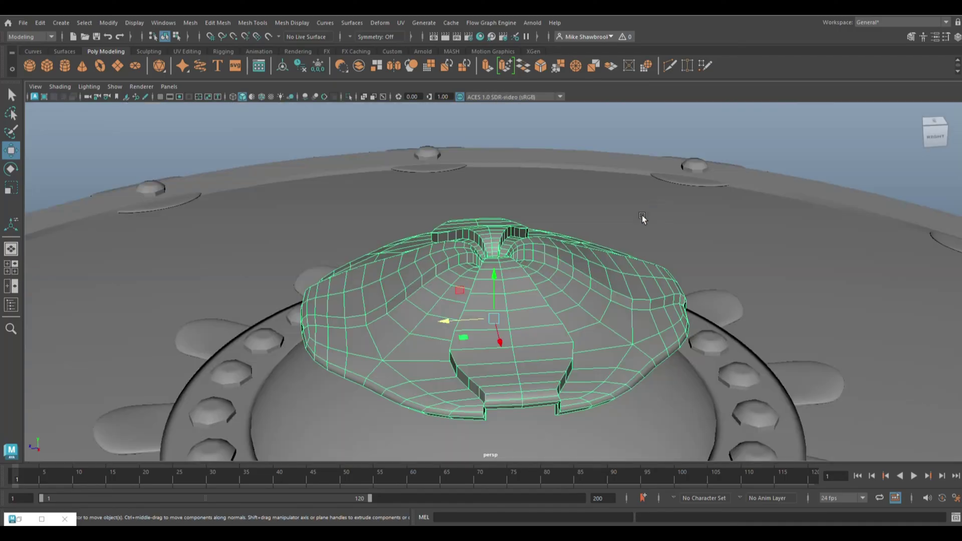
mouse_move(496, 300)
left_mouse_down()
mouse_move(500, 356)
mouse_move(504, 323)
mouse_move(565, 291)
mouse_move(555, 306)
mouse_move(569, 332)
mouse_move(546, 327)
mouse_move(515, 268)
mouse_move(525, 288)
mouse_move(497, 326)
mouse_move(451, 305)
left_mouse_up()
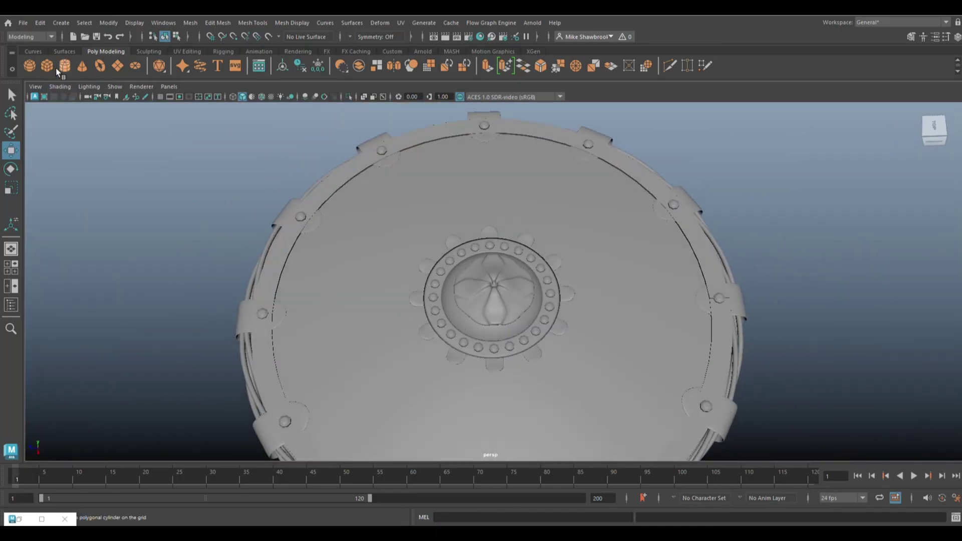
Step: Create a polygon torus and raise it above the disc
left_click(95, 72)
mouse_move(403, 326)
left_mouse_down("alt")
mouse_move(494, 284)
mouse_move(503, 179)
left_mouse_up("alt")
left_click_drag(269, 267, 447, 272)
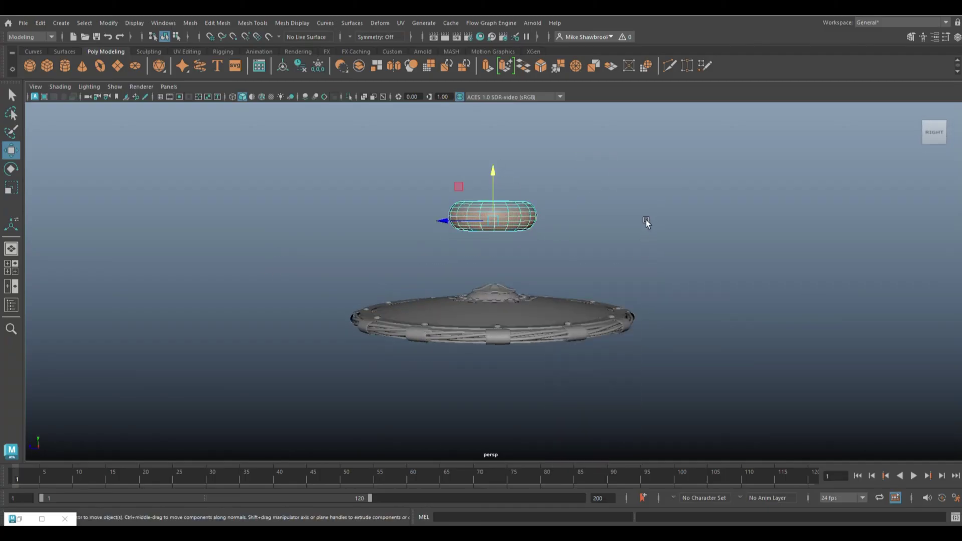
left_click_drag(645, 219, 590, 263, "alt")
left_click(14, 271)
key("space")
left_click_drag(289, 174, 475, 197)
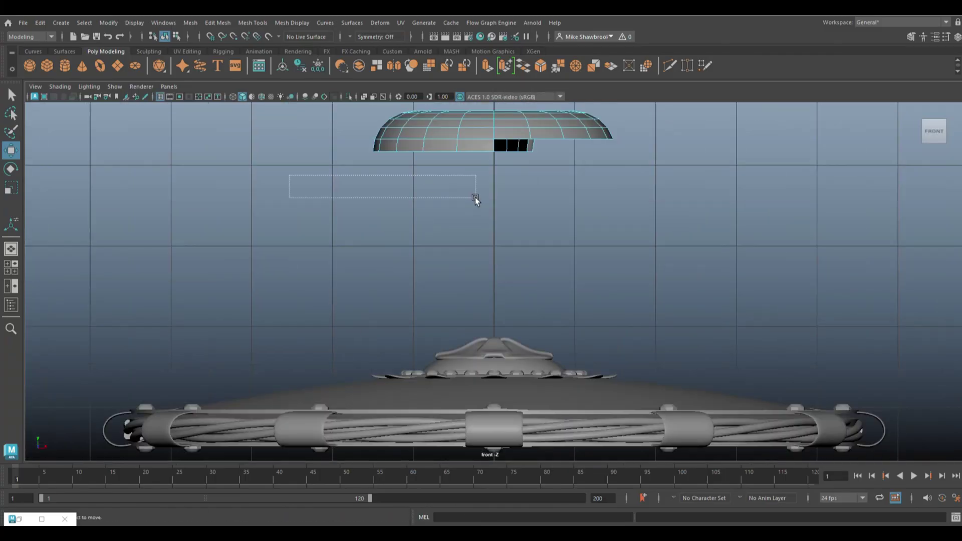
right_click_drag(678, 165, 635, 273, "alt")
key("space")
key("space")
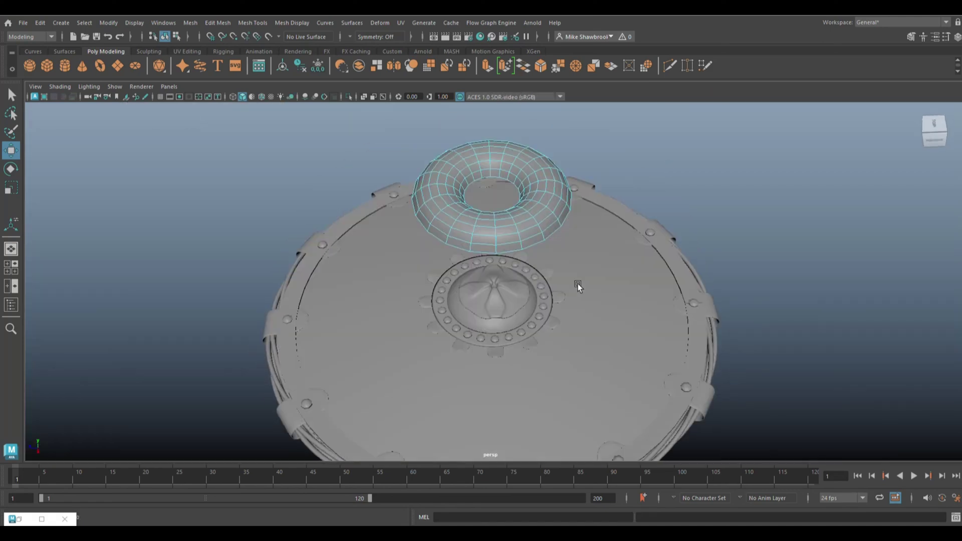
left_click_drag(575, 283, 570, 316, "alt")
Step: Delete the torus's lower half, then move the half-ring toward the rim and shrink it
mouse_move(504, 298)
left_mouse_down("alt")
mouse_move(436, 356)
mouse_move(647, 295)
left_mouse_up("alt")
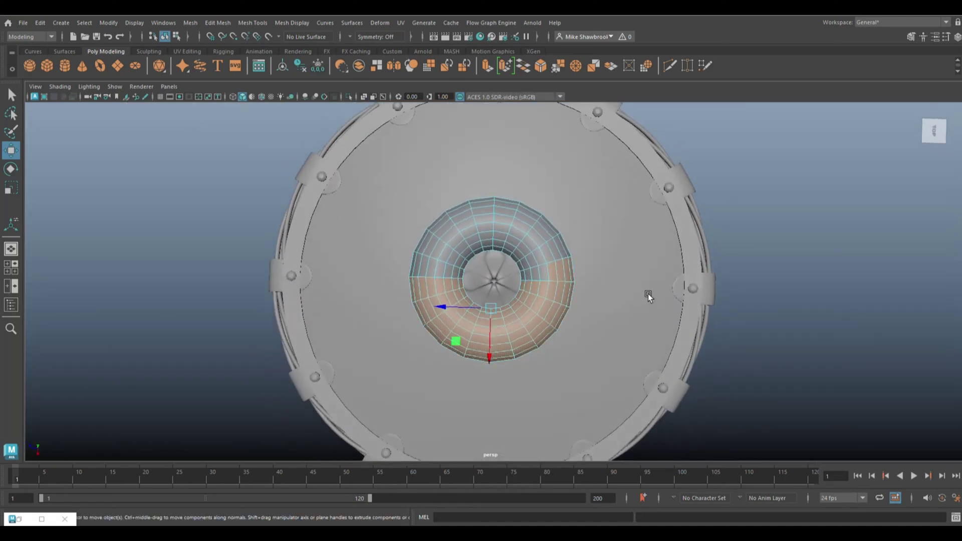
key("Delete")
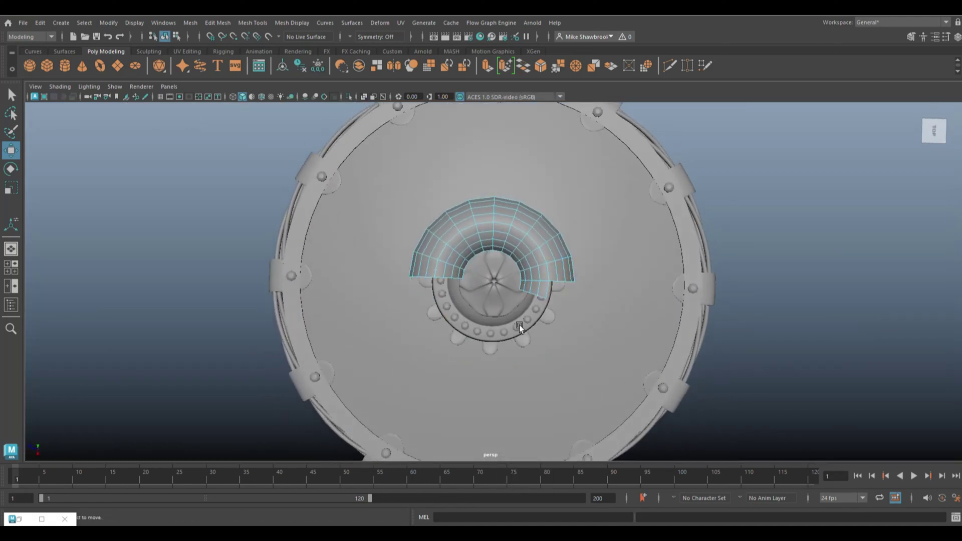
mouse_move(339, 317)
left_mouse_down("alt")
mouse_move(449, 317)
mouse_move(515, 221)
left_mouse_up("alt")
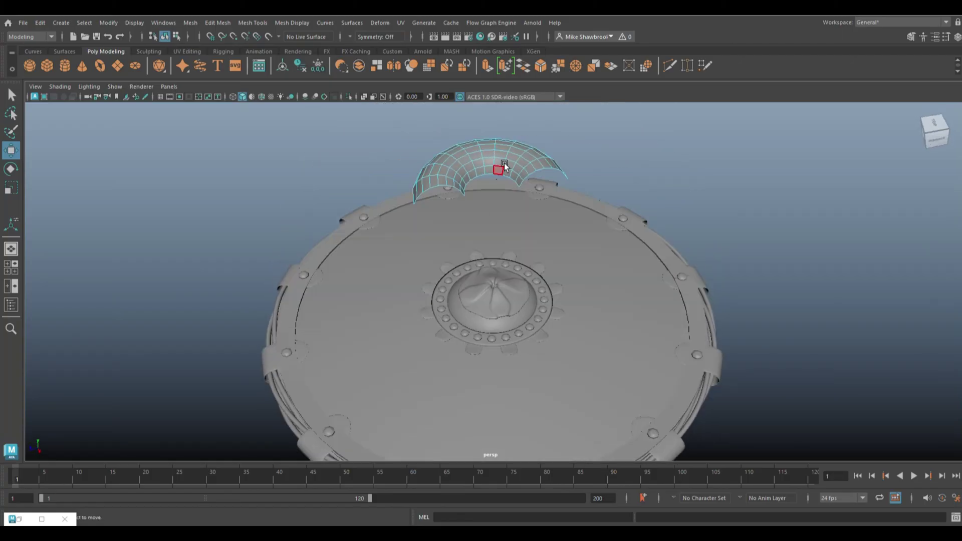
left_click(109, 22)
left_click(150, 107)
left_click_drag(441, 251, 461, 264, "alt")
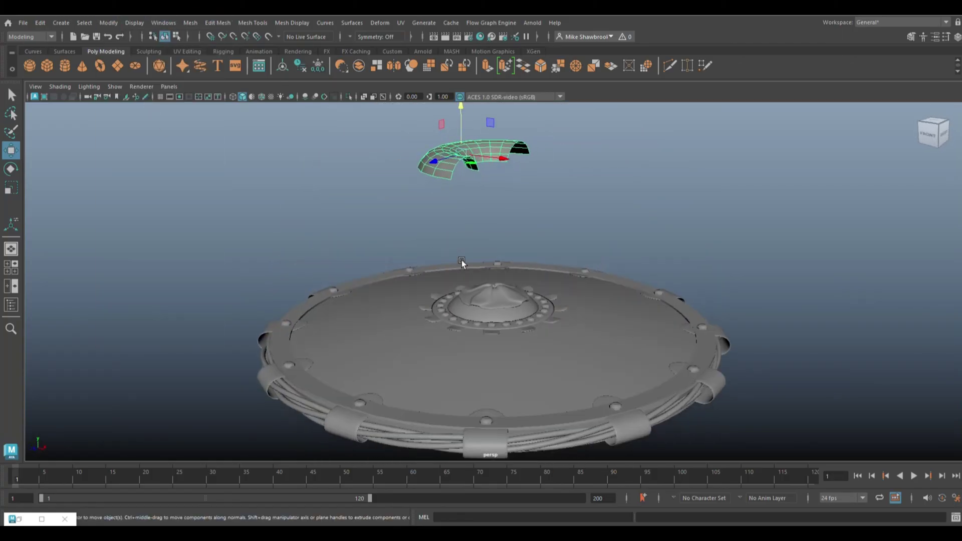
left_click_drag(507, 294, 626, 371)
key("r")
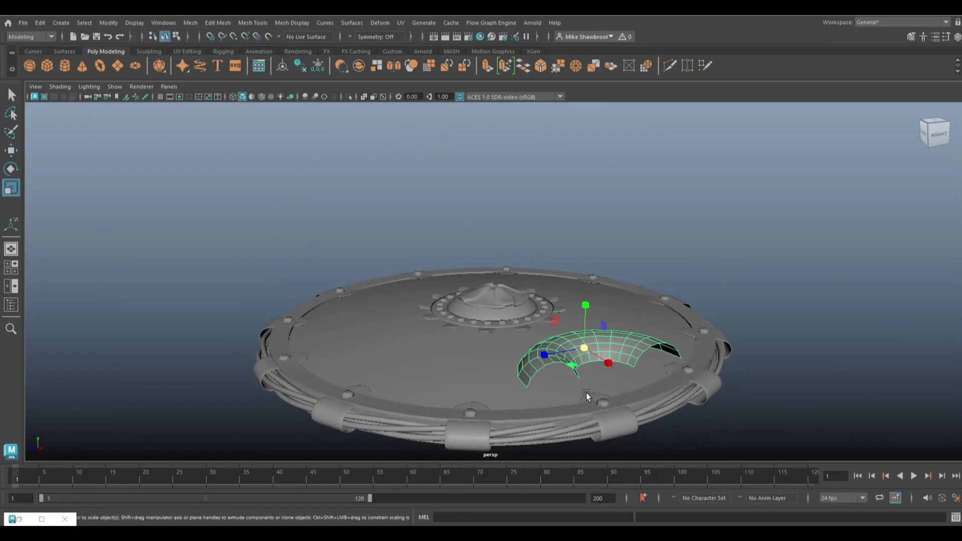
left_click_drag(556, 361, 521, 360)
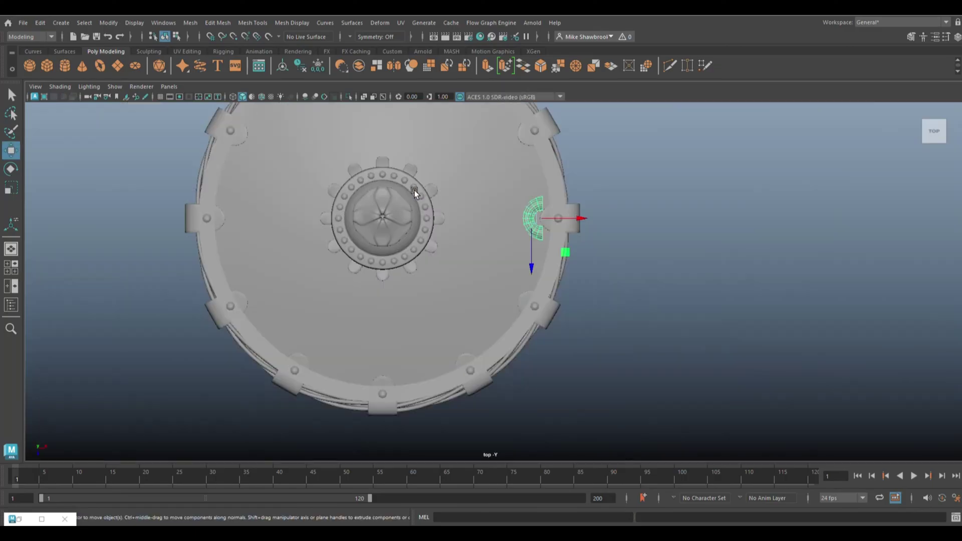
Step: Resize the half-torus from the top view and tilt it flat on the rim
scroll(513, 302, "up", 5)
key("r")
middle_click_drag(530, 299, 554, 316)
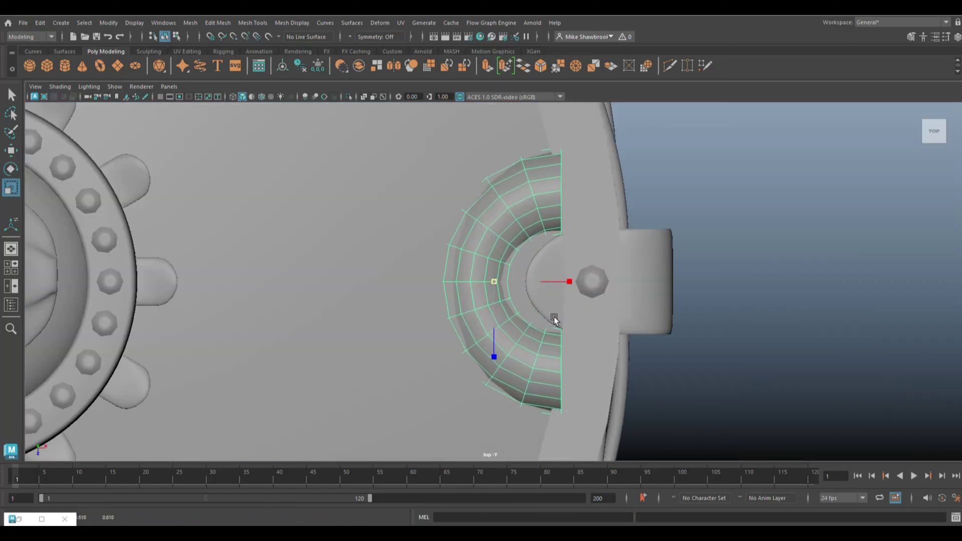
key("space")
key("space")
key("f")
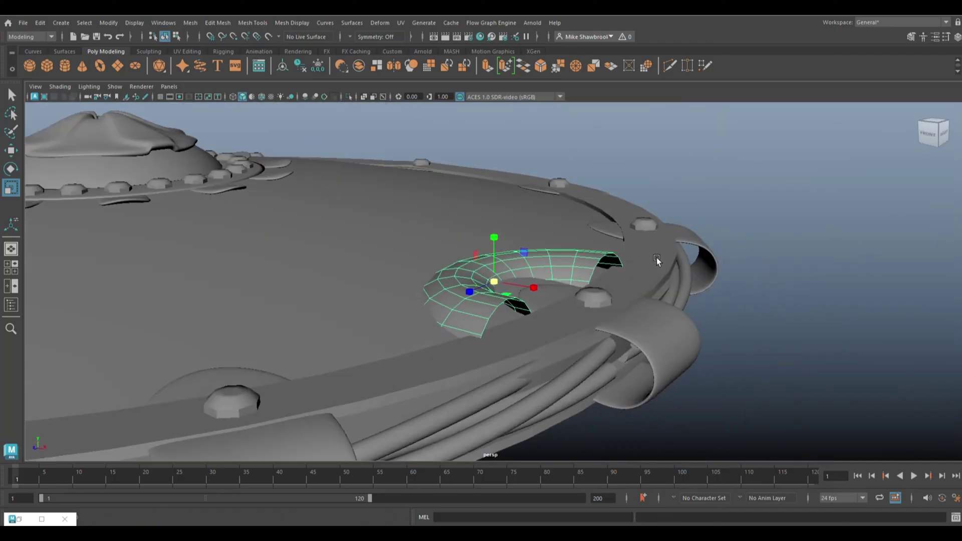
key("e")
mouse_move(531, 268)
left_mouse_down()
mouse_move(568, 253)
mouse_move(545, 259)
left_mouse_up()
key("w")
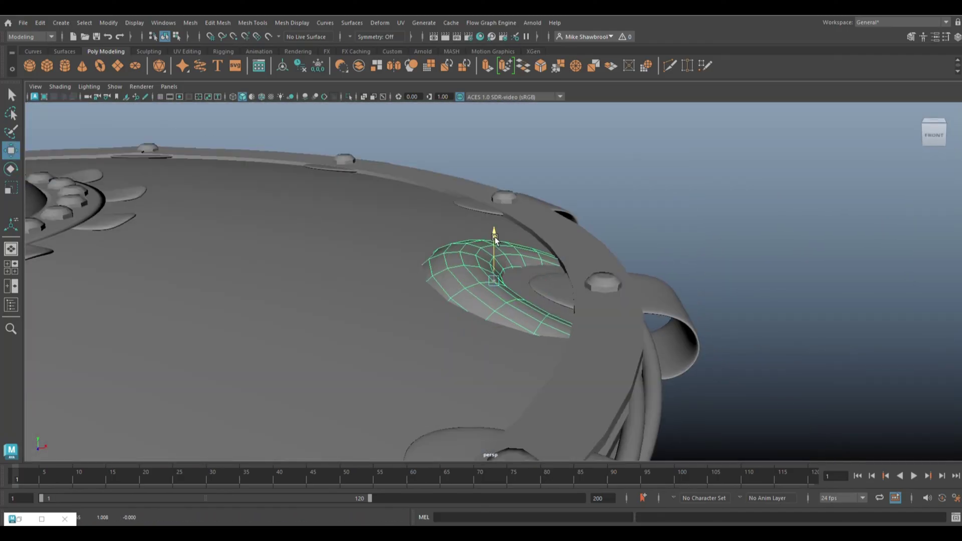
Step: Apply Mesh > Smooth to the crescent and reposition its pivot in top view
left_click(191, 22)
left_click(220, 142)
scroll(673, 183, "down", 5)
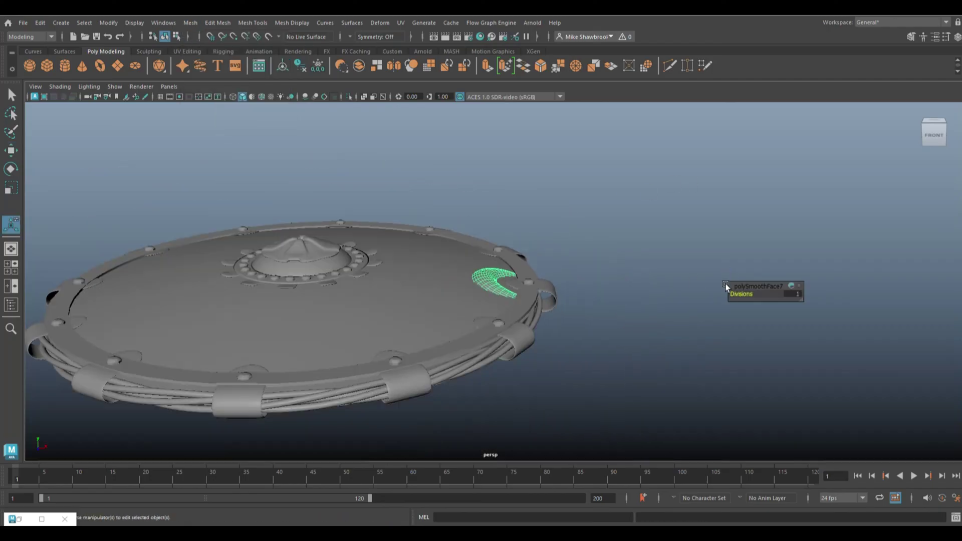
mouse_move(672, 182)
left_mouse_down("alt")
mouse_move(642, 351)
mouse_move(617, 330)
left_mouse_up("alt")
left_click(12, 272)
key("space")
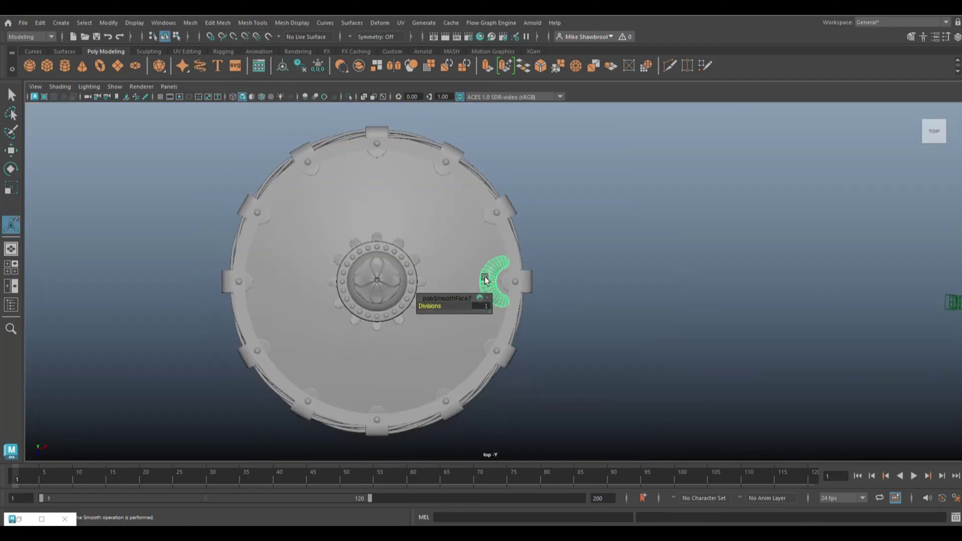
left_click_drag(515, 281, 508, 282)
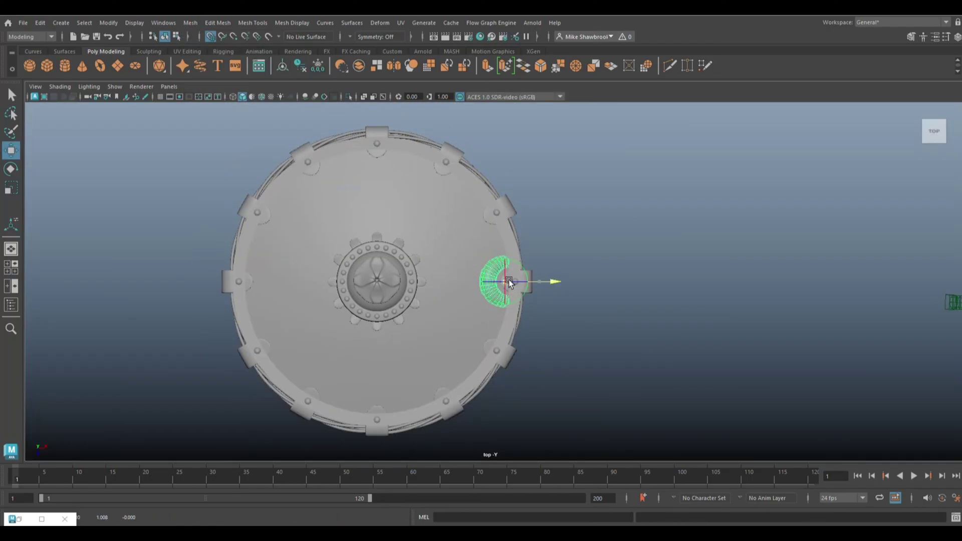
Step: Test-rotate the crescent, undo it, and change the Rotate tool's orientation setting
key("e")
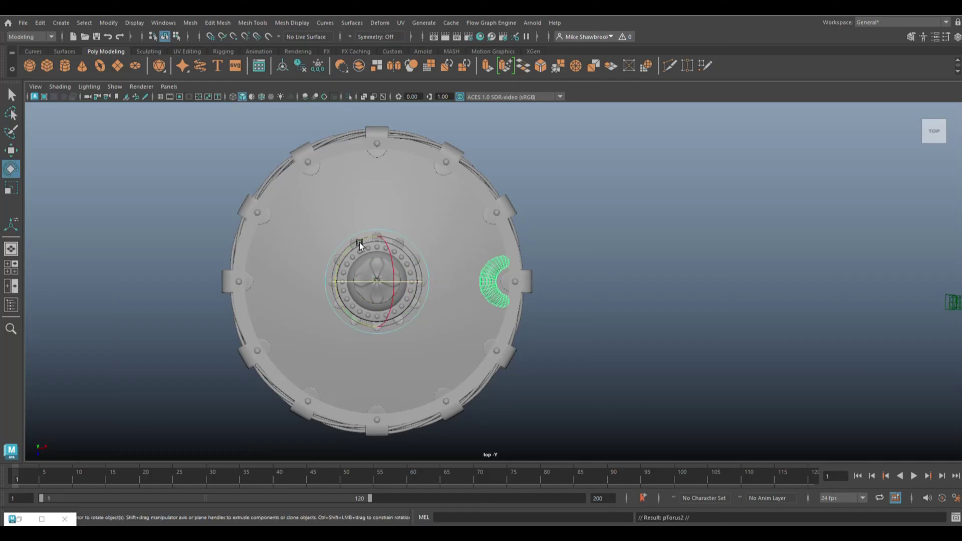
left_click_drag(360, 242, 341, 251)
key("ctrl+z")
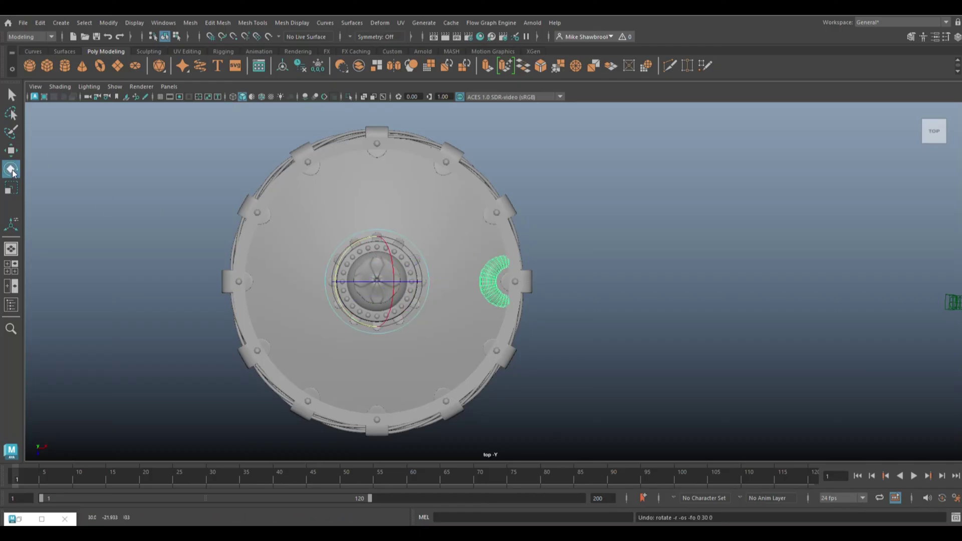
double_click(11, 170)
left_click(205, 146)
left_click(357, 96)
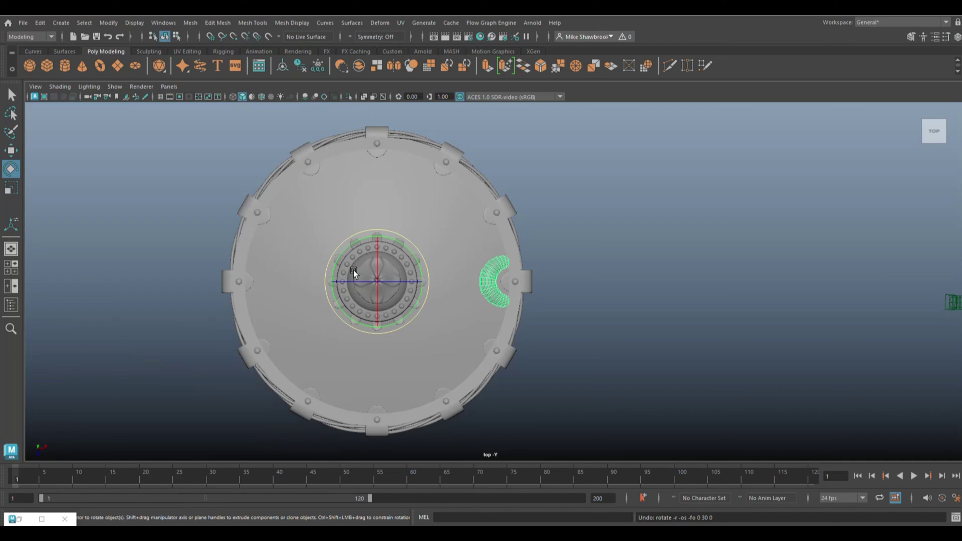
Step: Rotate the crescent about the shield centre and repeat rotated copies around the rim with Shift+D
left_click_drag(353, 270, 418, 271)
key("shift+d")
key("shift+d")
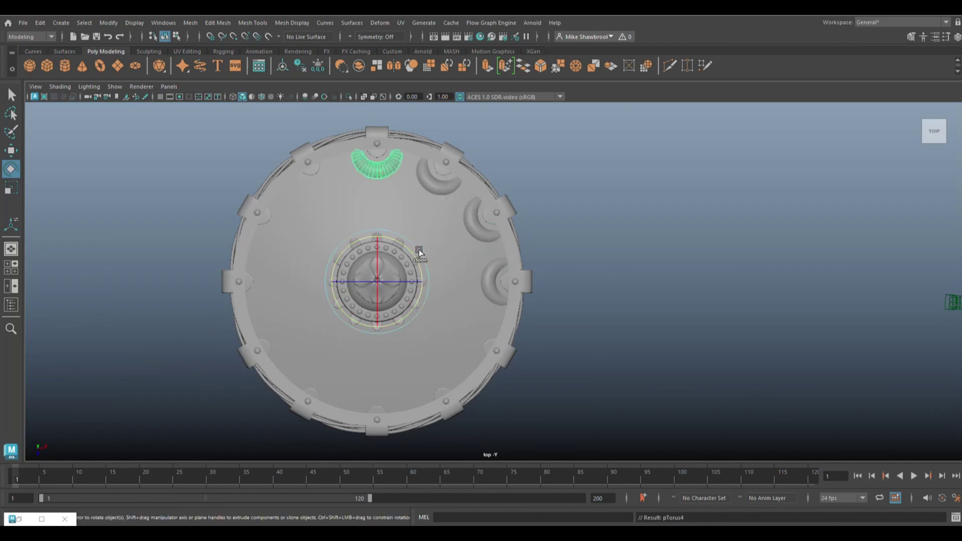
key("shift+d")
key("shift+d")
key("shift+d")
mouse_move(56, 282)
left_mouse_down("alt")
mouse_move(698, 275)
mouse_move(725, 296)
mouse_move(752, 399)
mouse_move(748, 378)
mouse_move(701, 350)
left_mouse_up("alt")
Step: Switch to the four-view layout and frame the shield in every view
key("space")
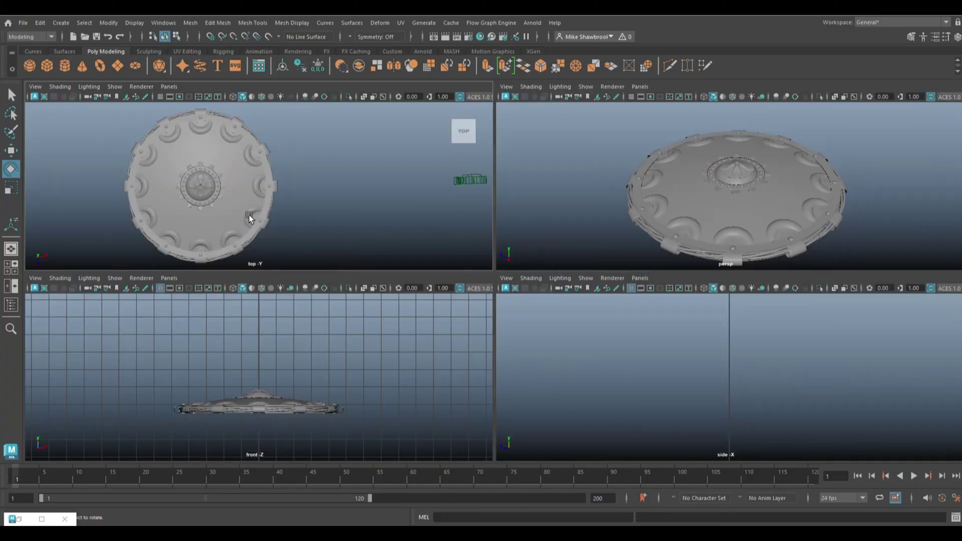
key("space")
key("space")
key("f")
key("f")
key("f")
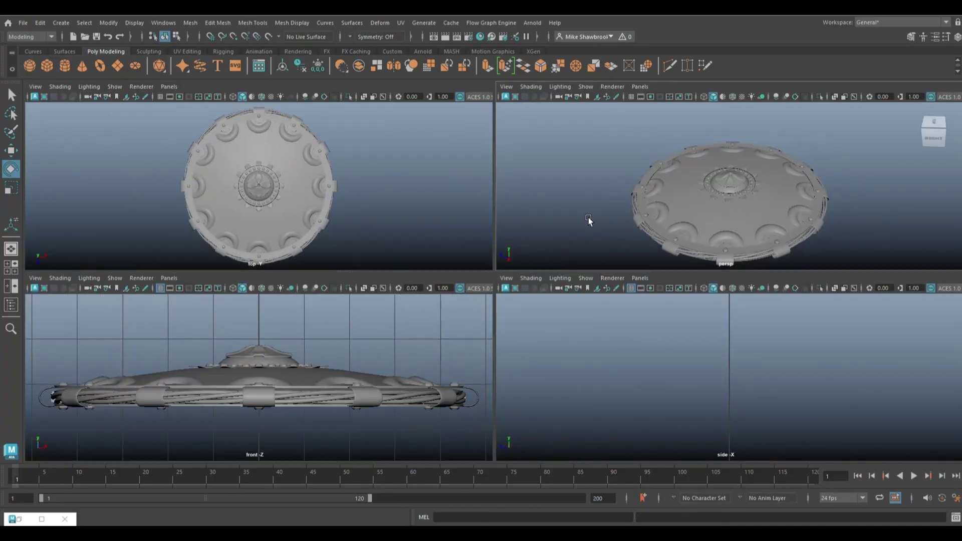
key("f")
scroll(551, 371, "down", 3)
key("f")
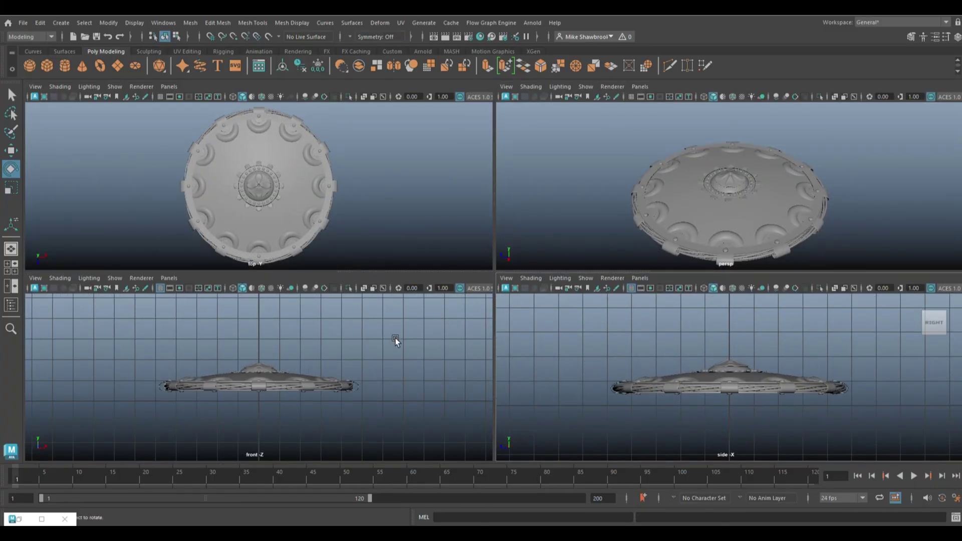
key("f")
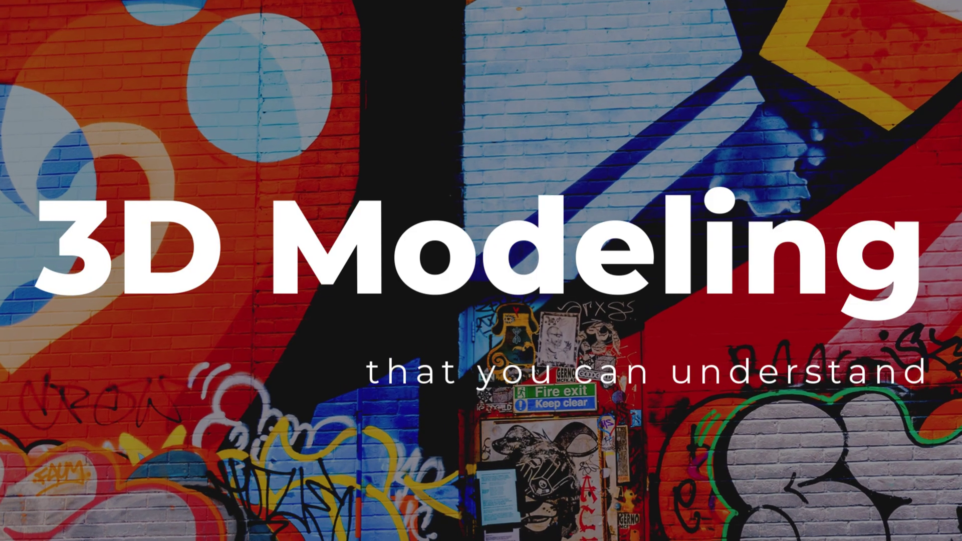